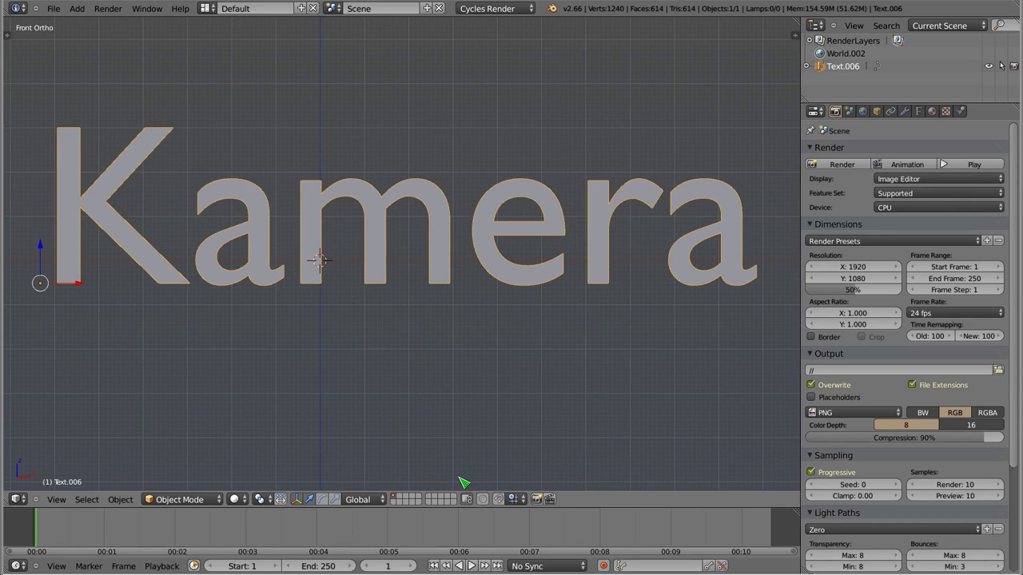
# - Delete the Kamera text object and pan toward the world origin
pyautogui.press('x')
pyautogui.click(385, 251)
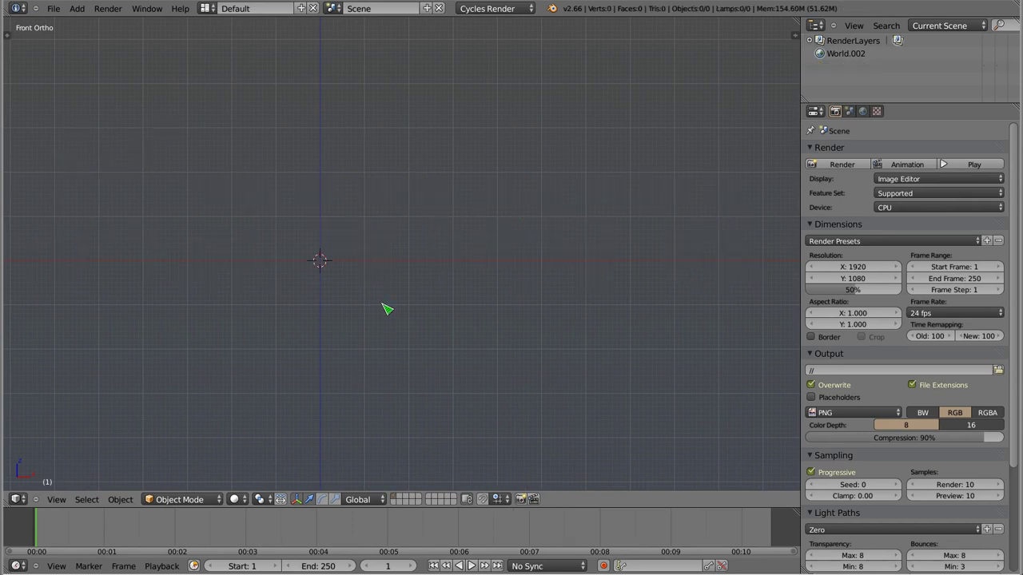
pyautogui.keyDown('shift'); pyautogui.moveTo(347, 256); pyautogui.dragTo(427, 290, button='middle'); pyautogui.keyUp('shift')
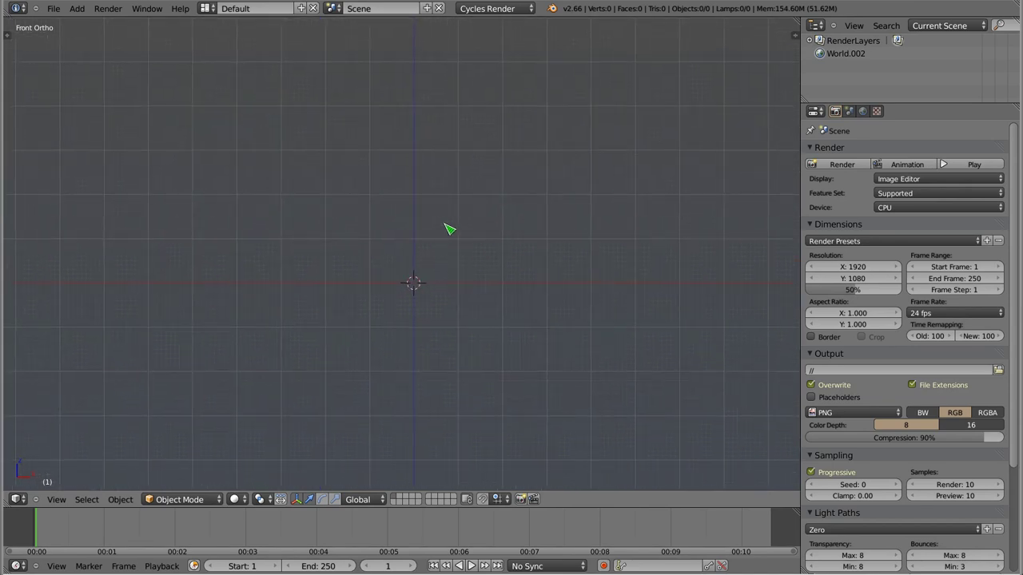
# - Add a camera at the origin and orbit to an angled overview
pyautogui.hotkey('shift', 'a')
pyautogui.click(424, 298)
pyautogui.moveTo(424, 299)
pyautogui.mouseDown(button='middle')
pyautogui.moveTo(477, 322)
pyautogui.moveTo(407, 366)
pyautogui.moveTo(477, 422)
pyautogui.moveTo(382, 225)
pyautogui.moveTo(363, 227)
pyautogui.mouseUp(button='middle')
pyautogui.scroll(3, 476, 322)
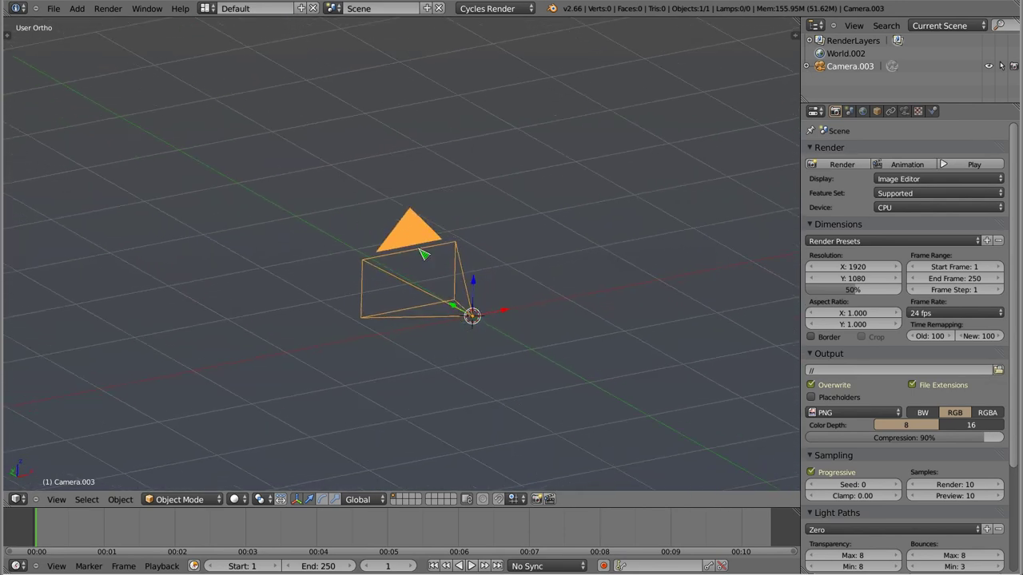
# - Slide the camera to a new position along the Y axis
pyautogui.scroll(-5, 426, 230)
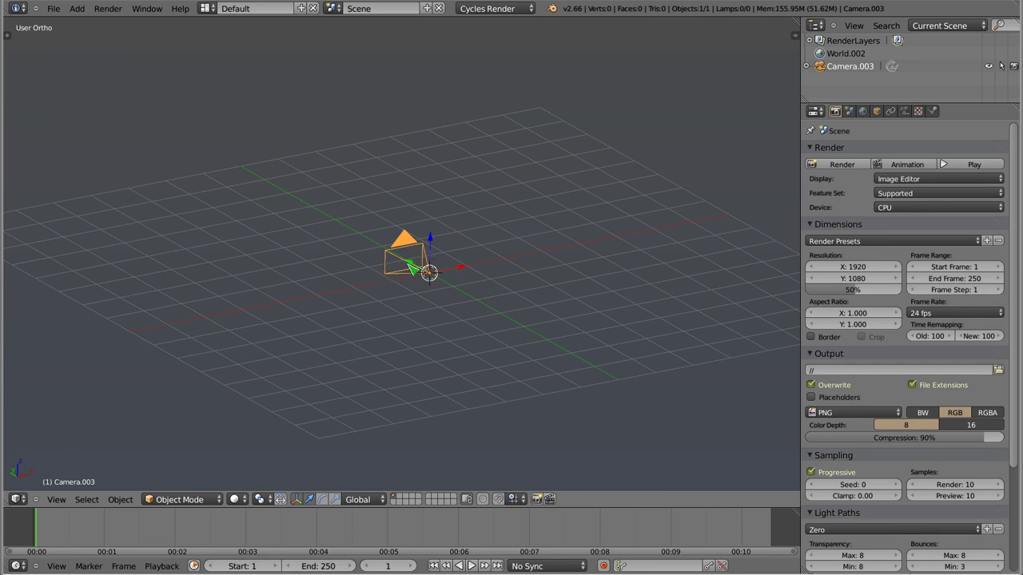
pyautogui.press('g')
pyautogui.press('y')
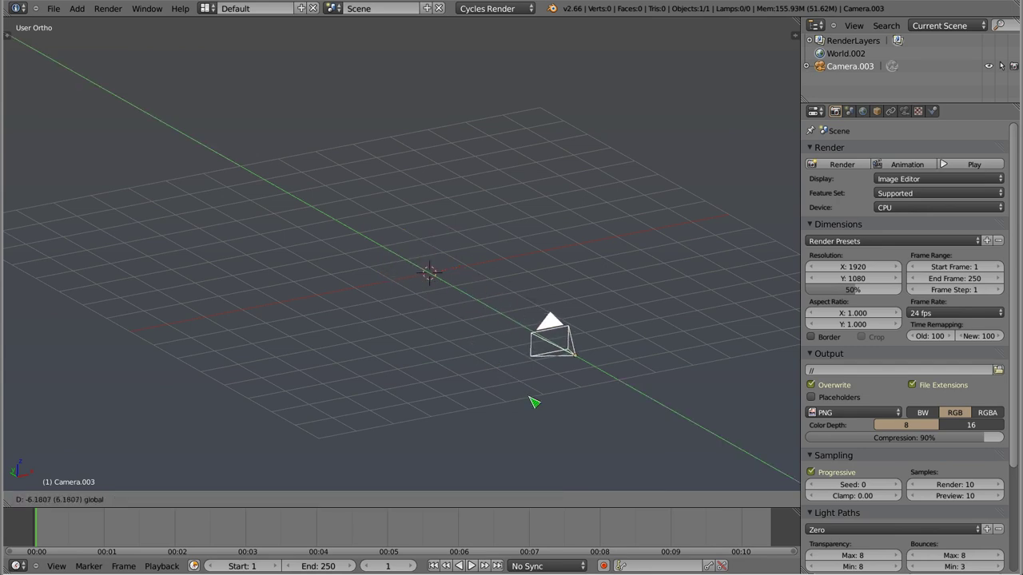
pyautogui.click(548, 413)
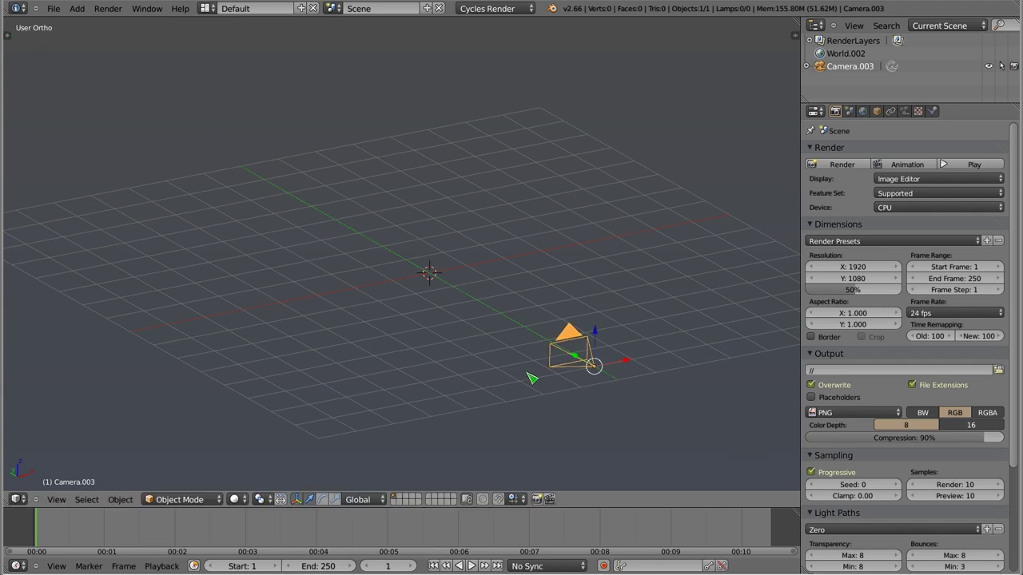
# - Place a duplicate camera directly above the original and centre both in view
pyautogui.hotkey('shift', 'd')
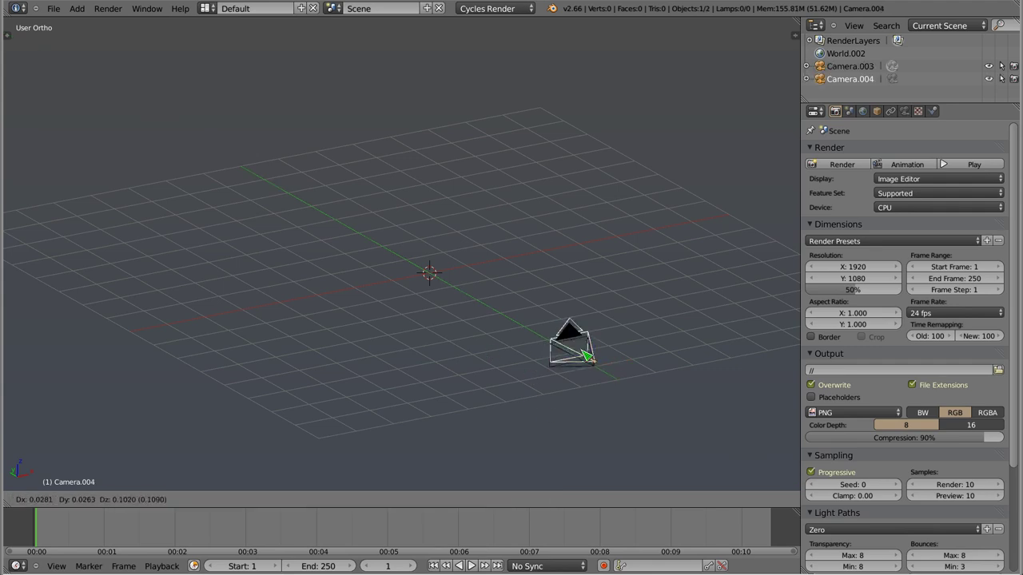
pyautogui.press('z')
pyautogui.click(591, 327)
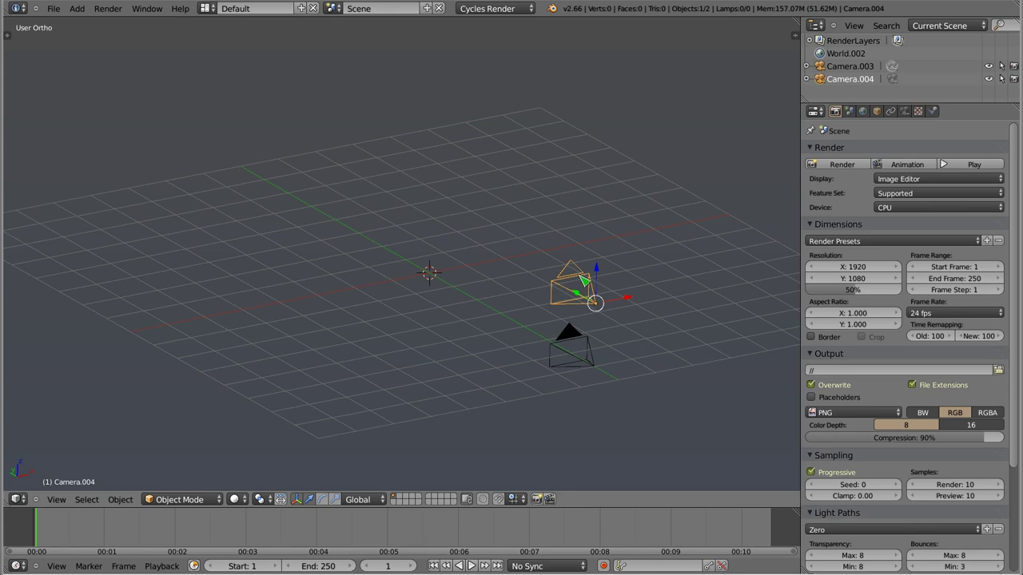
pyautogui.scroll(3, 575, 284)
pyautogui.keyDown('shift'); pyautogui.moveTo(575, 284); pyautogui.dragTo(499, 193, button='middle'); pyautogui.keyUp('shift')
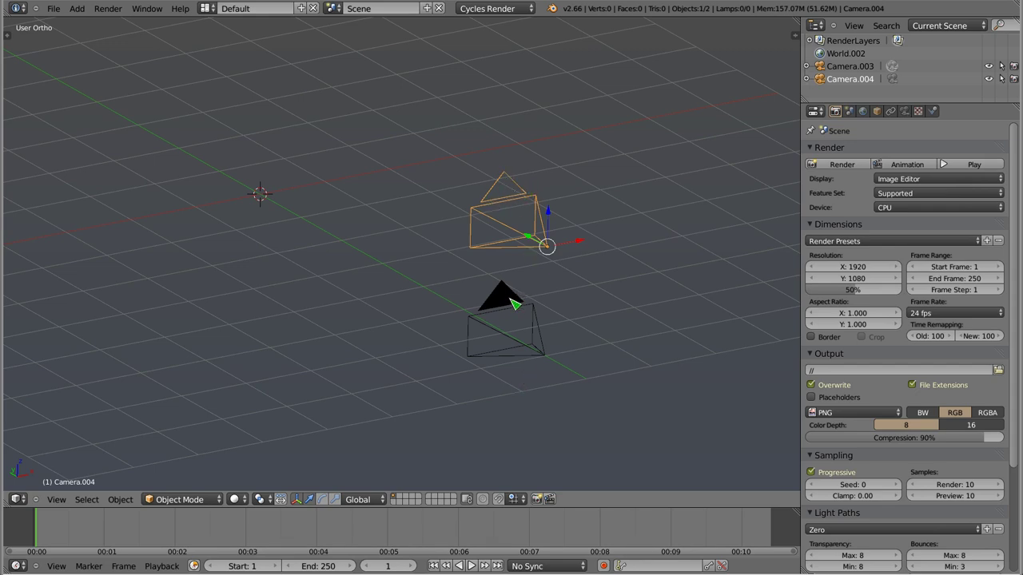
# - Look through the camera briefly, then exit to an angled User Ortho view of both cameras
pyautogui.press('KP_0')
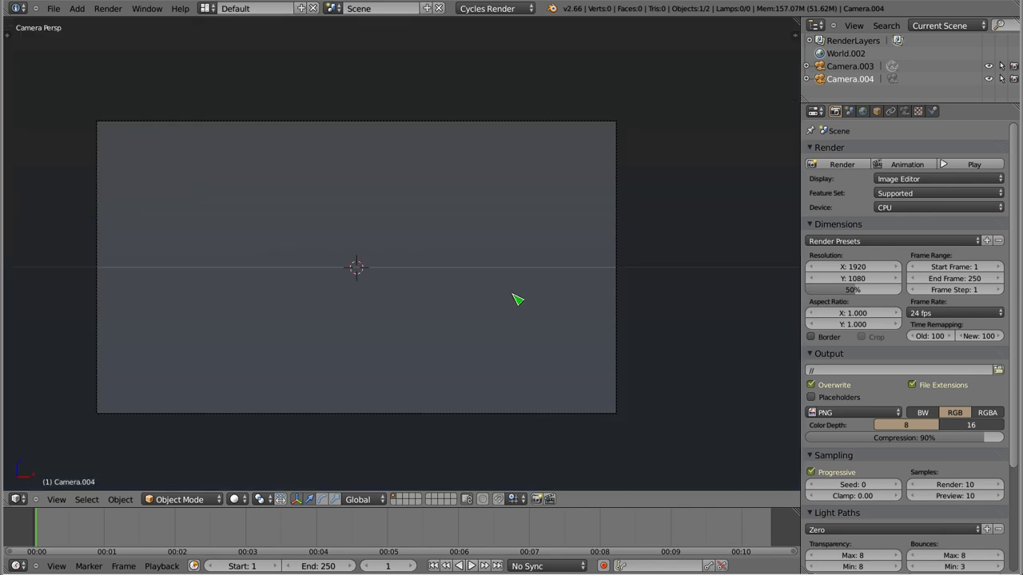
pyautogui.moveTo(382, 269)
pyautogui.keyDown('shift'); pyautogui.mouseDown(button='middle')
pyautogui.moveTo(434, 267)
pyautogui.moveTo(420, 263)
pyautogui.moveTo(428, 254)
pyautogui.mouseUp(button='middle'); pyautogui.keyUp('shift')
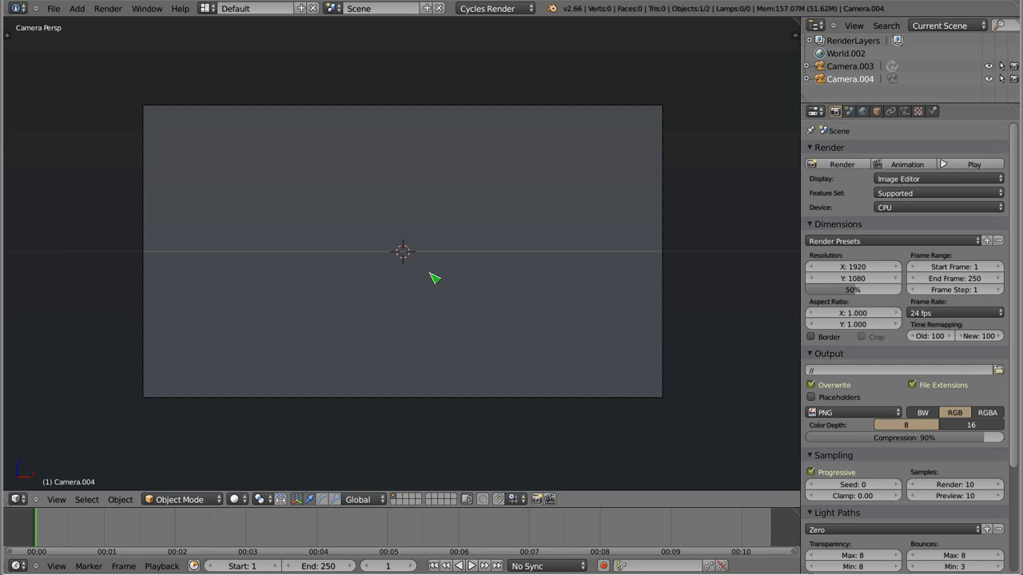
pyautogui.press('KP_0')
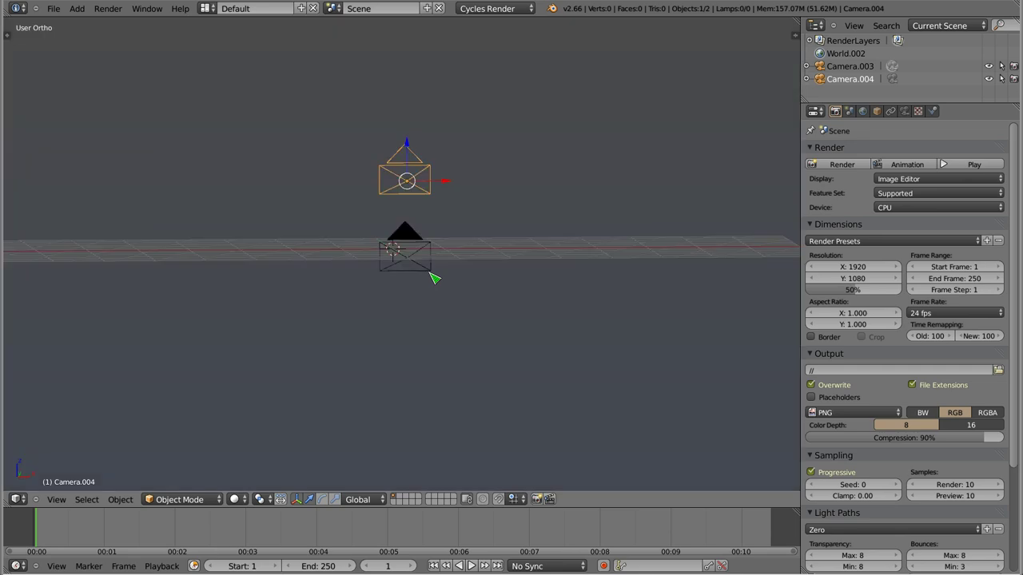
pyautogui.moveTo(309, 200); pyautogui.dragTo(354, 214, button='middle')
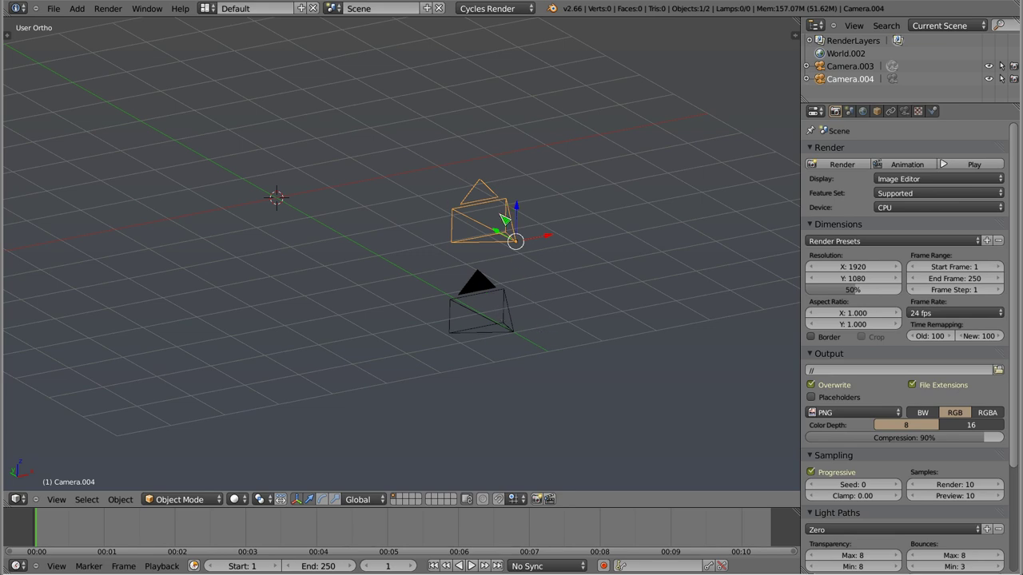
# - Add a cube and move it to the right of the cameras
pyautogui.hotkey('shift', 'a')
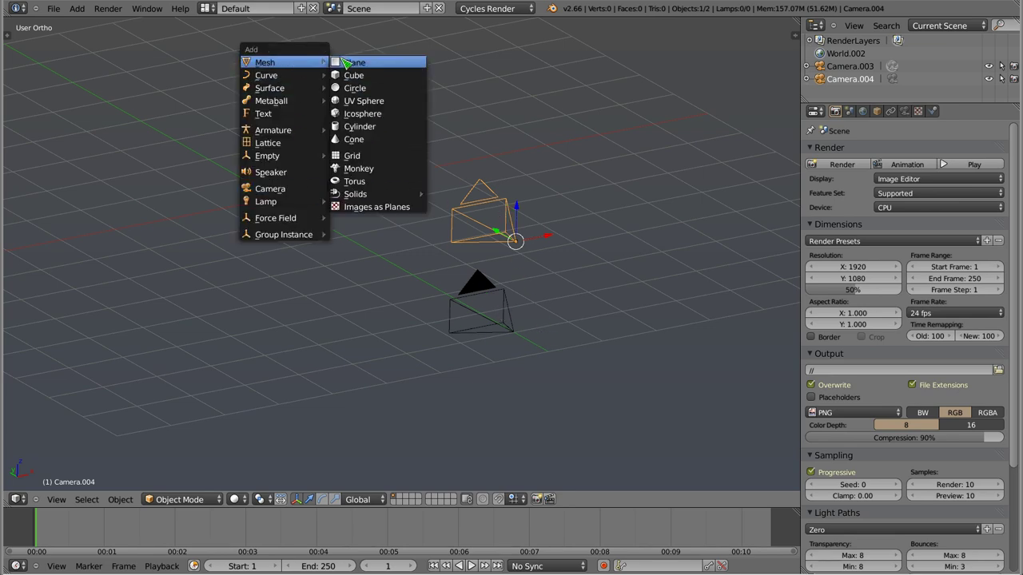
pyautogui.click(353, 75)
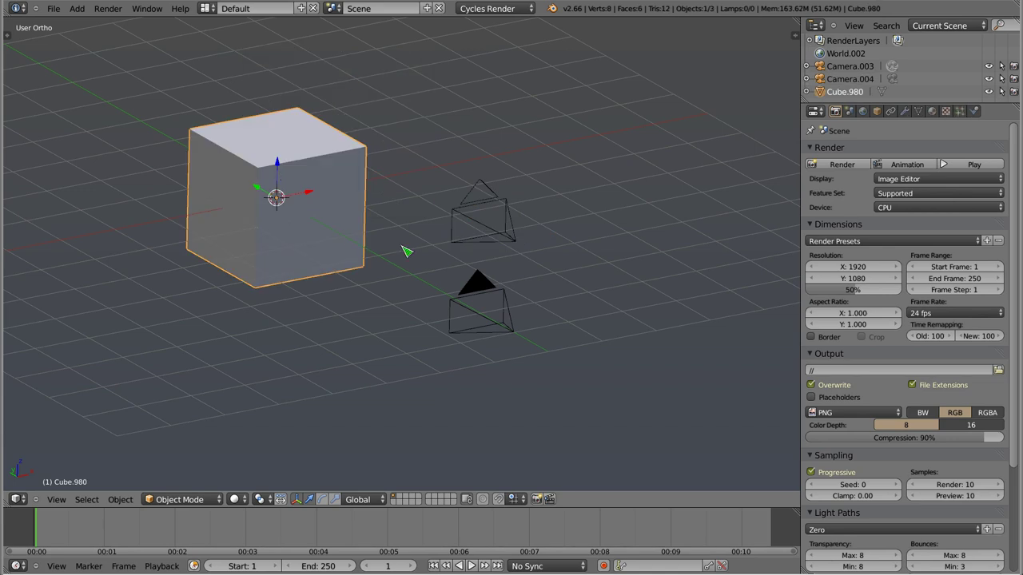
pyautogui.moveTo(310, 192)
pyautogui.mouseDown(button='right')
pyautogui.moveTo(513, 136)
pyautogui.moveTo(668, 221)
pyautogui.mouseUp(button='right')
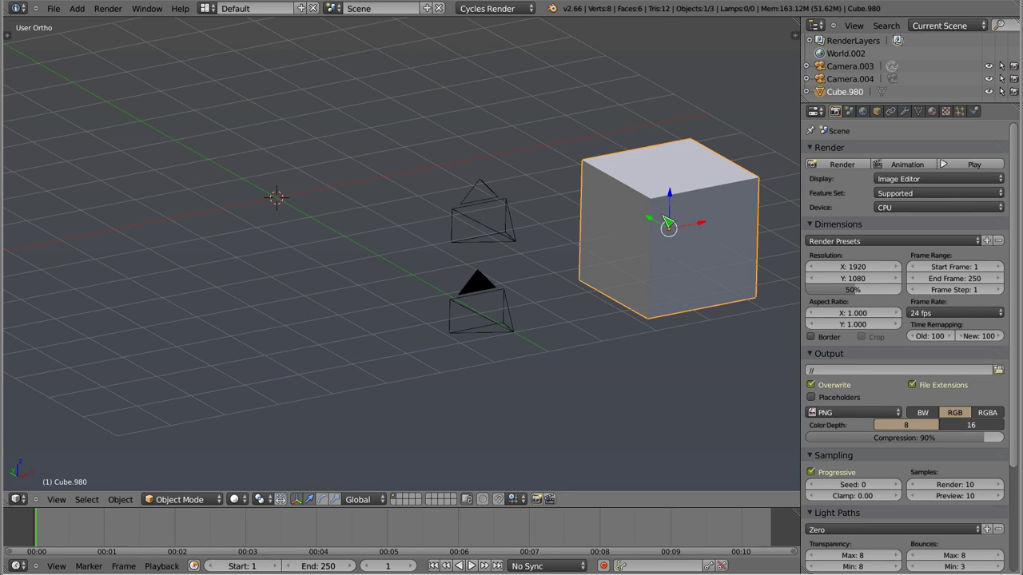
# - Add a spot lamp pointing straight down, then view through Camera.004 as active camera
pyautogui.hotkey('shift', 'a')
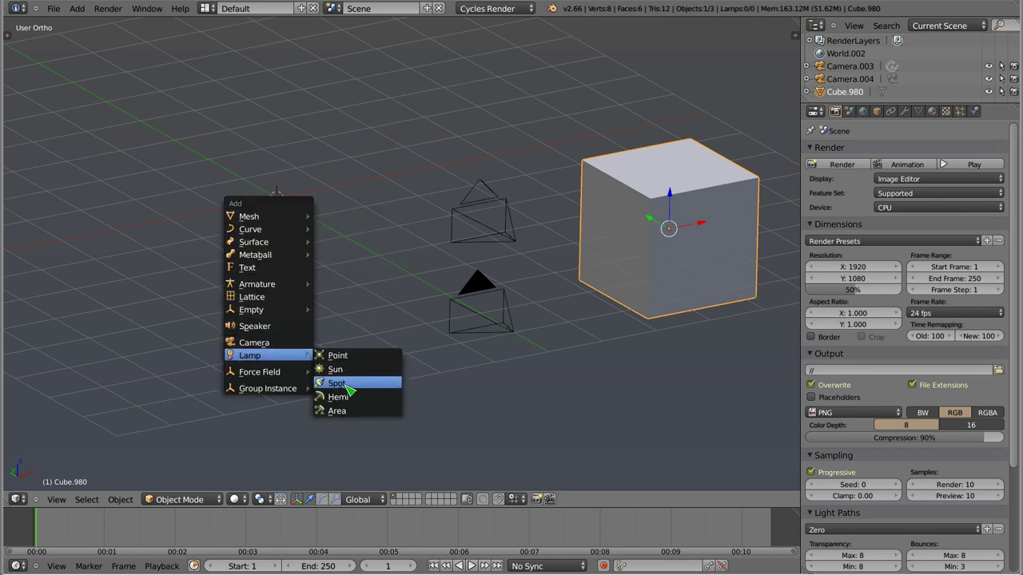
pyautogui.moveTo(251, 356)
pyautogui.click(351, 386)
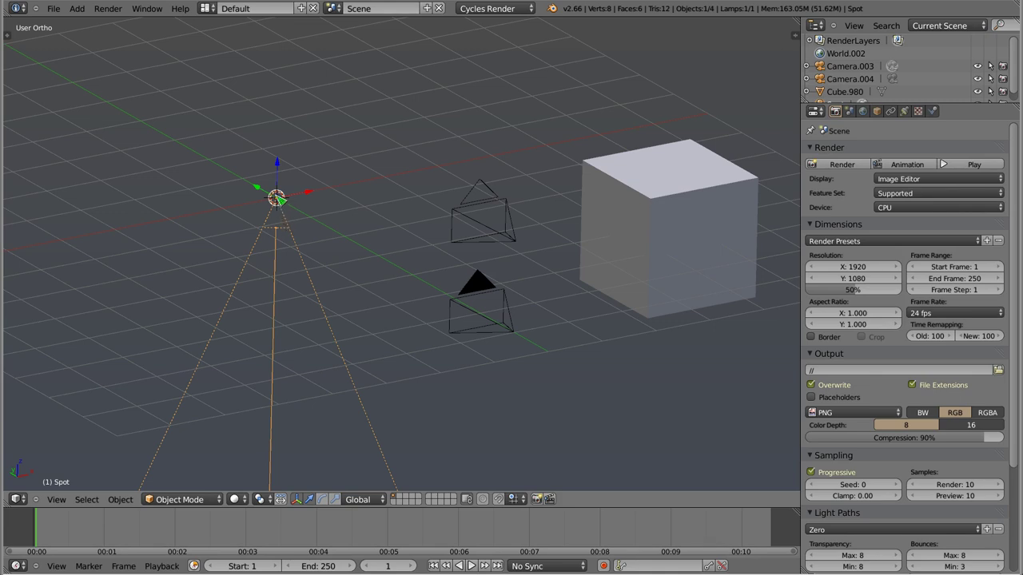
pyautogui.press('r')
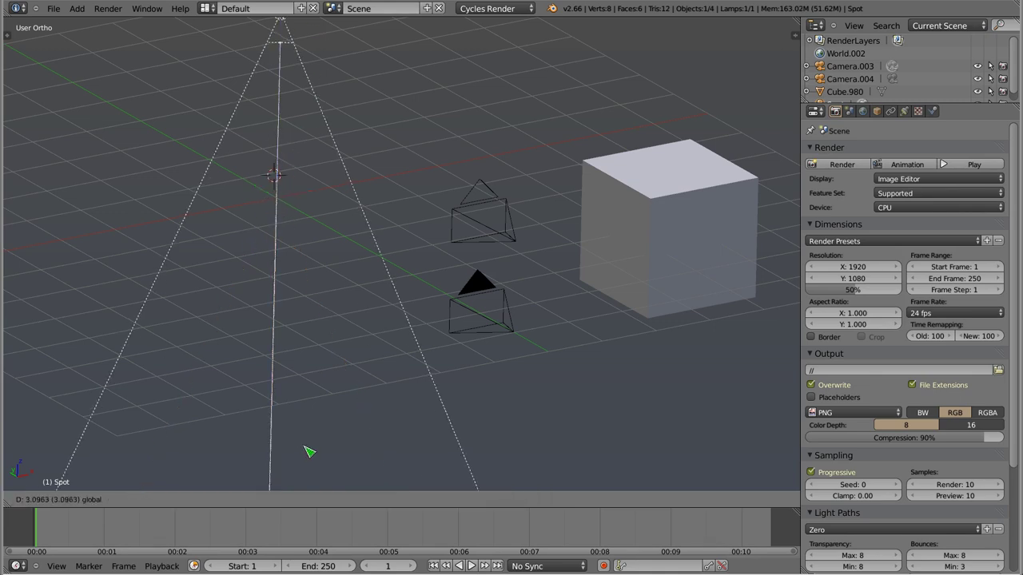
pyautogui.click(362, 533)
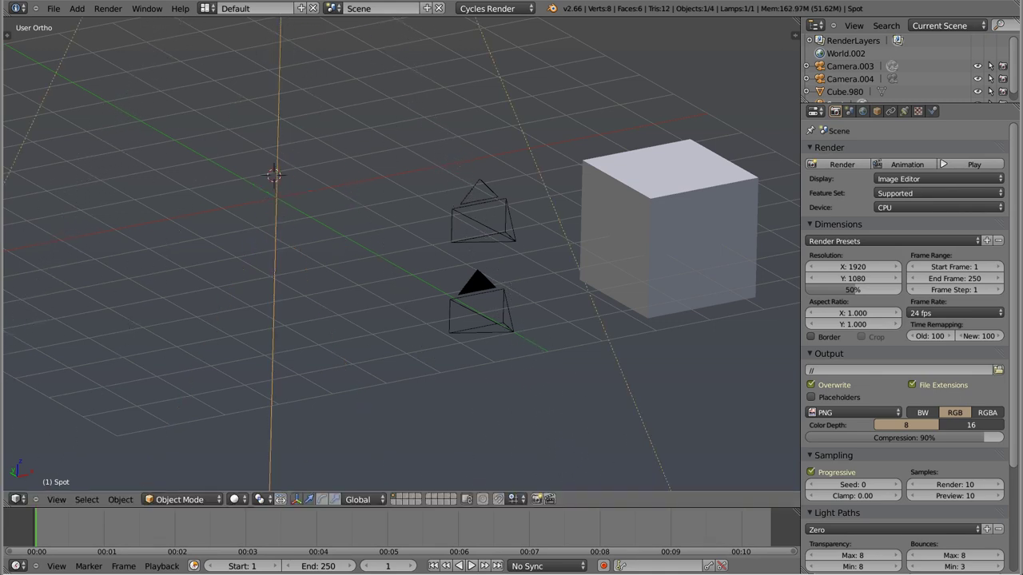
pyautogui.rightClick(479, 224)
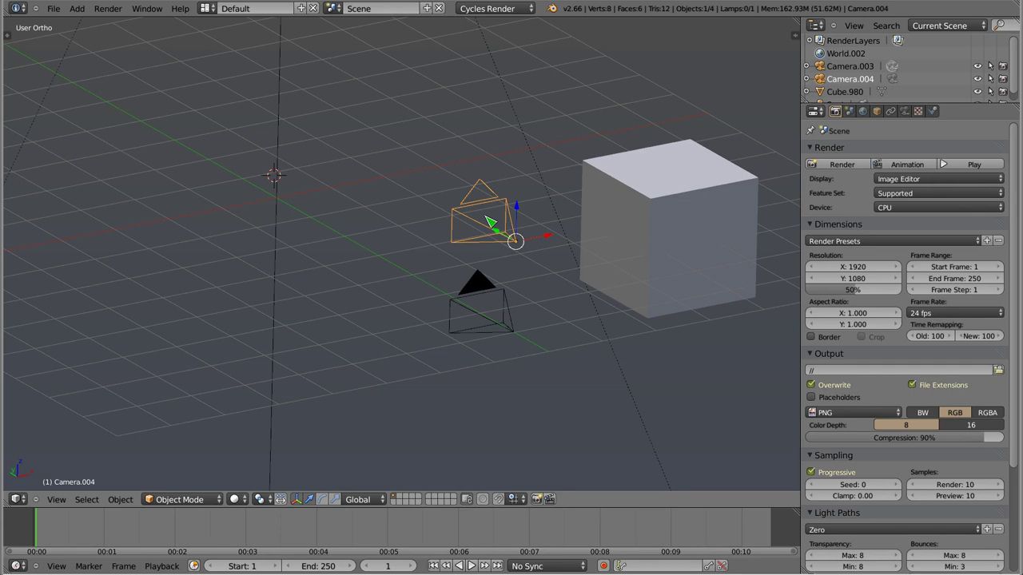
pyautogui.press('ctrl+KP_0')
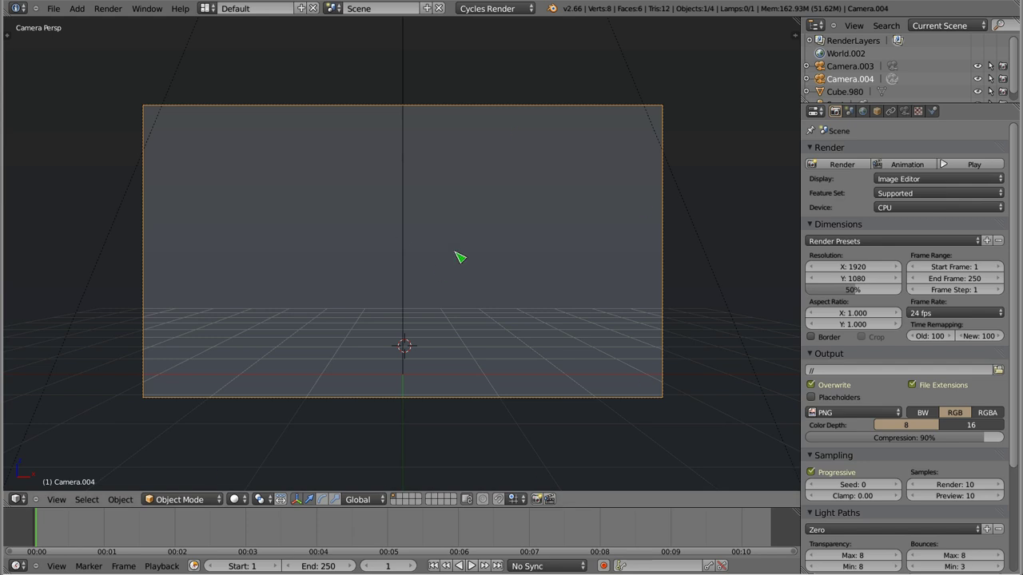
# - View the scene through the spot lamp, then orbit back out to see grid, cube and cameras
pyautogui.rightClick(405, 166)
pyautogui.moveTo(417, 175); pyautogui.dragTo(429, 221, button='middle')
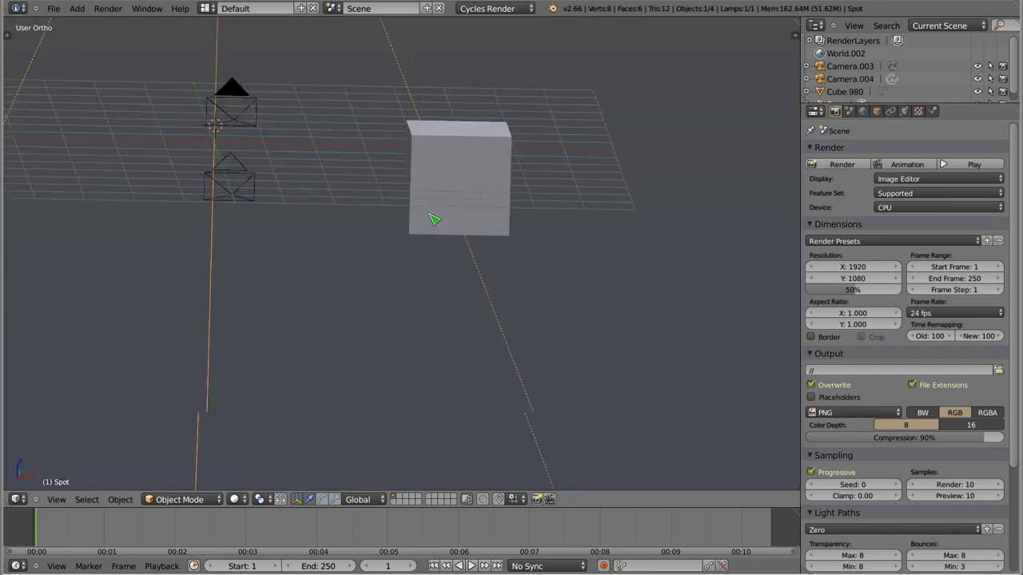
pyautogui.scroll(-3, 320, 155)
pyautogui.scroll(-2, 296, 171)
pyautogui.scroll(-1, 361, 225)
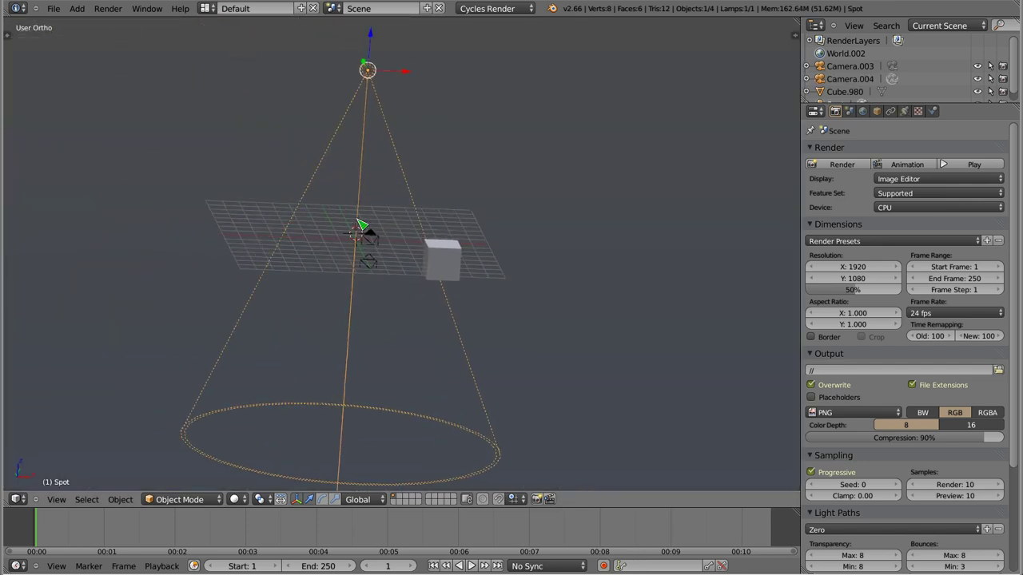
pyautogui.press('ctrl+KP_0')
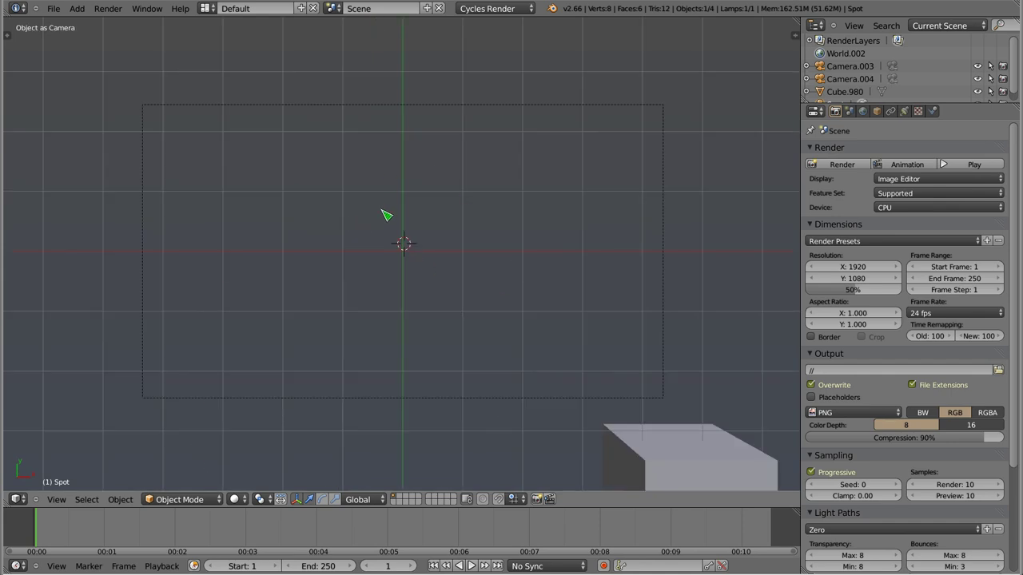
pyautogui.scroll(-1, 384, 216)
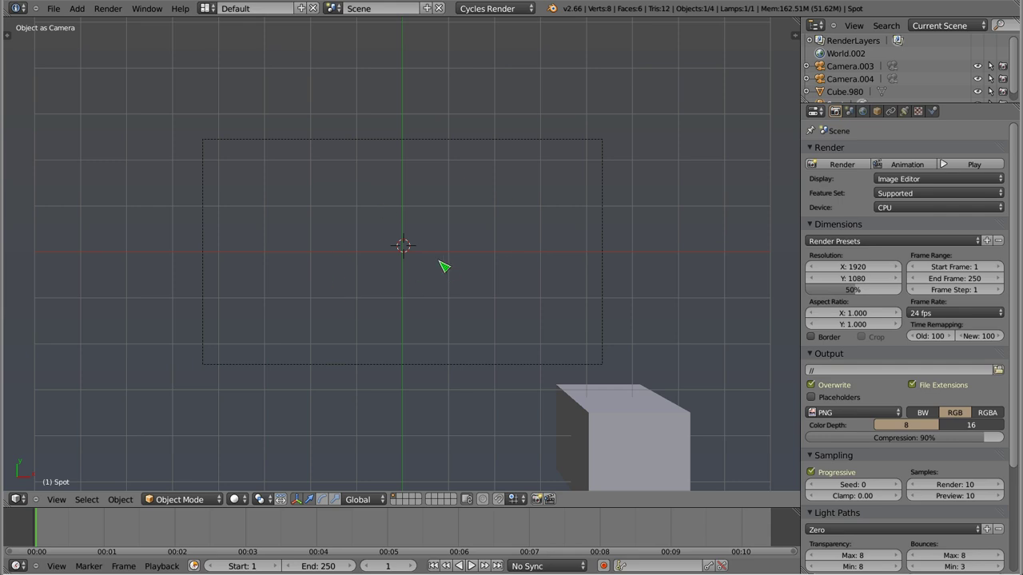
pyautogui.moveTo(446, 264); pyautogui.dragTo(452, 165, button='middle')
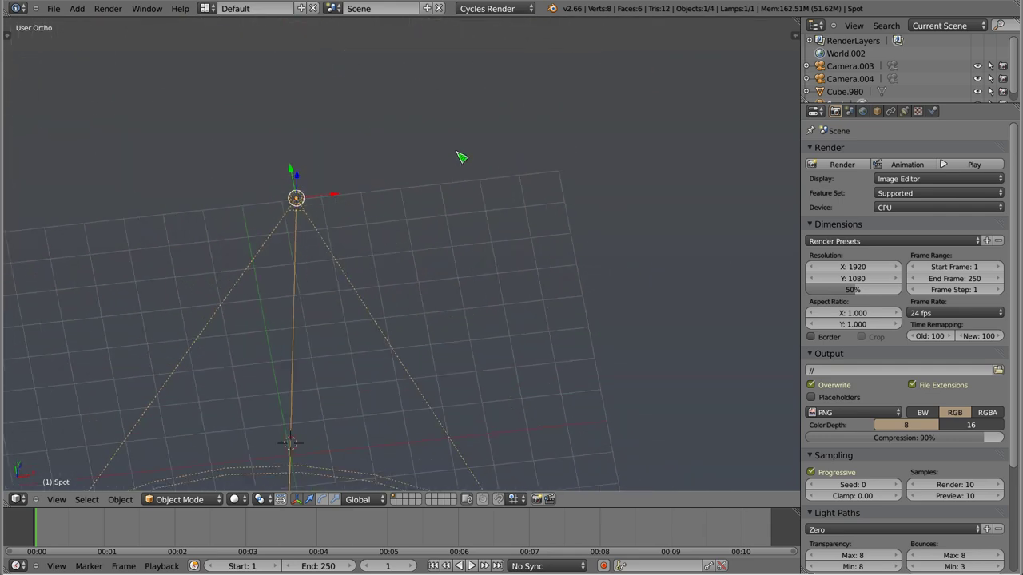
pyautogui.moveTo(358, 349)
pyautogui.mouseDown(button='middle')
pyautogui.moveTo(418, 93)
pyautogui.moveTo(359, 281)
pyautogui.moveTo(519, 392)
pyautogui.moveTo(543, 336)
pyautogui.moveTo(326, 153)
pyautogui.moveTo(410, 313)
pyautogui.moveTo(456, 367)
pyautogui.mouseUp(button='middle')
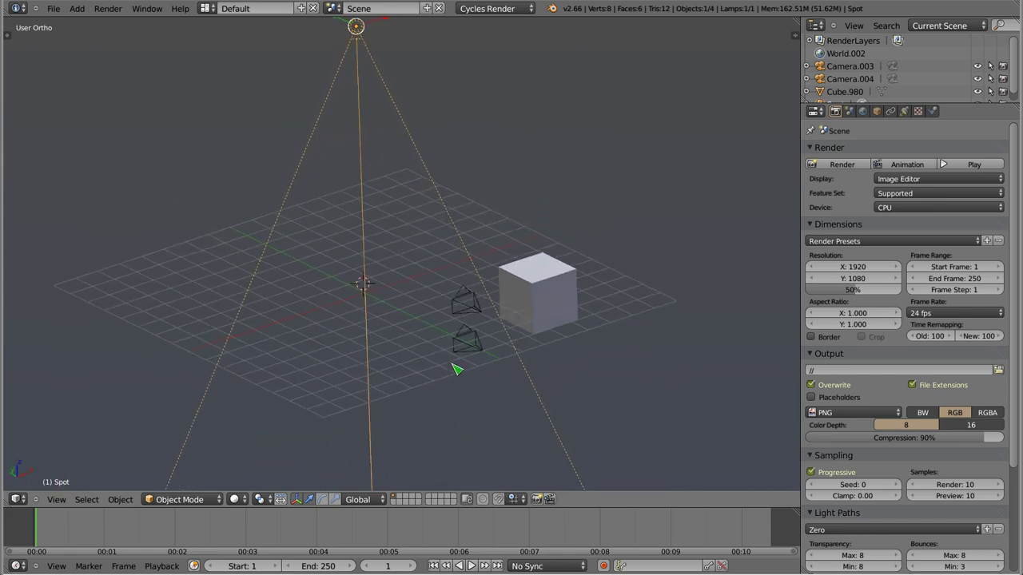
# - Make Camera.003 the active camera, then return to a free view looking down on the scene
pyautogui.rightClick(481, 352)
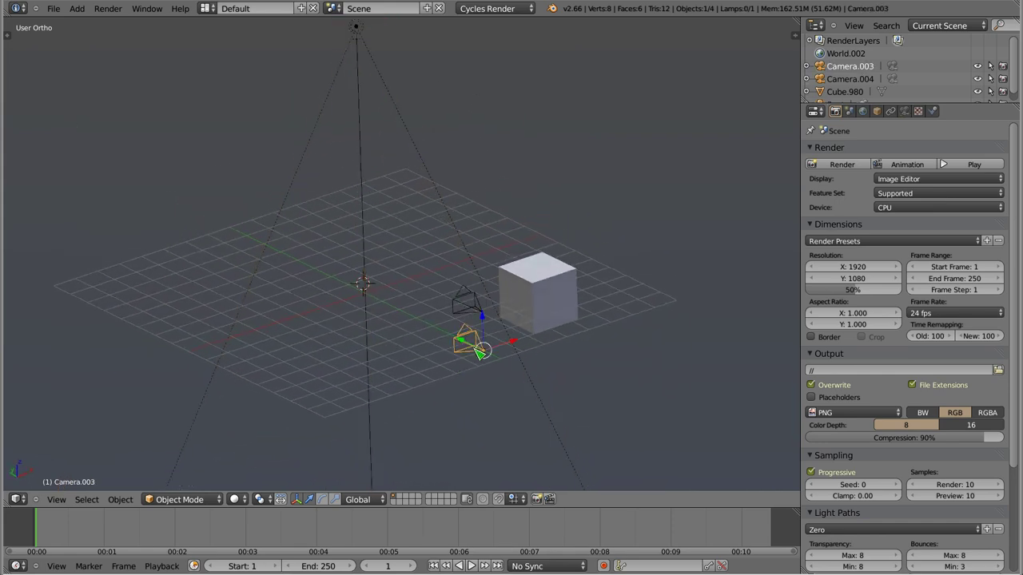
pyautogui.press('ctrl+KP_0')
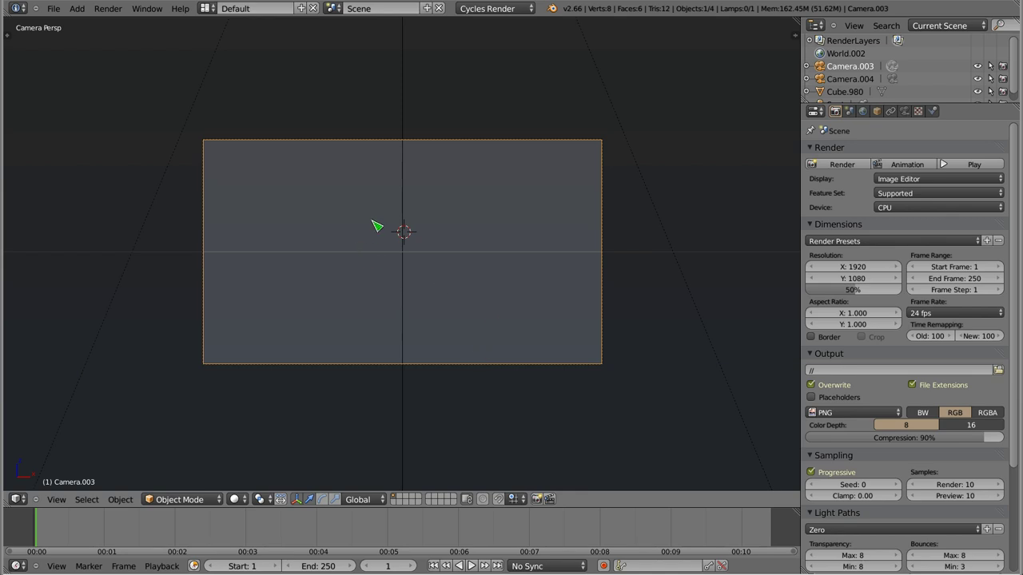
pyautogui.press('KP_0')
pyautogui.moveTo(251, 217)
pyautogui.keyDown('shift'); pyautogui.mouseDown(button='middle')
pyautogui.moveTo(351, 233)
pyautogui.moveTo(368, 292)
pyautogui.mouseUp(button='middle'); pyautogui.keyUp('shift')
pyautogui.moveTo(352, 250)
pyautogui.mouseDown(button='middle')
pyautogui.moveTo(326, 346)
pyautogui.moveTo(410, 305)
pyautogui.mouseUp(button='middle')
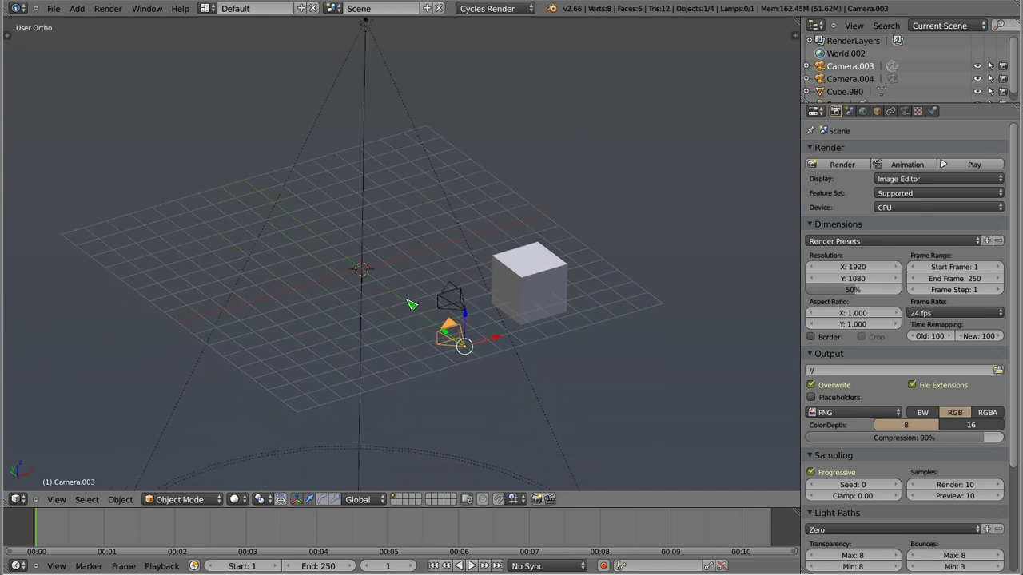
# - Add a plane and scale it up into a large ground
pyautogui.hotkey('shift', 'a')
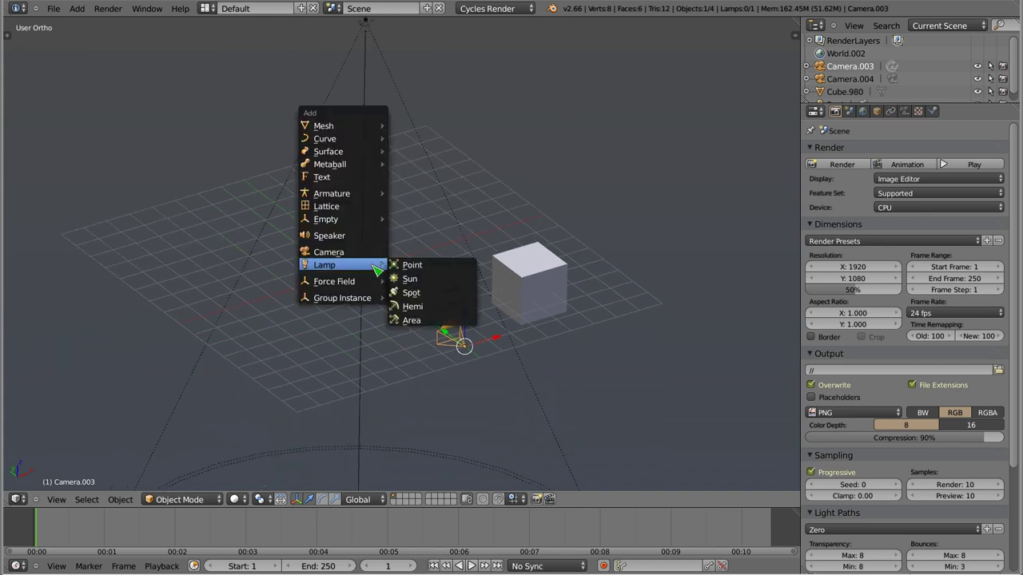
pyautogui.moveTo(323, 126)
pyautogui.click(402, 127)
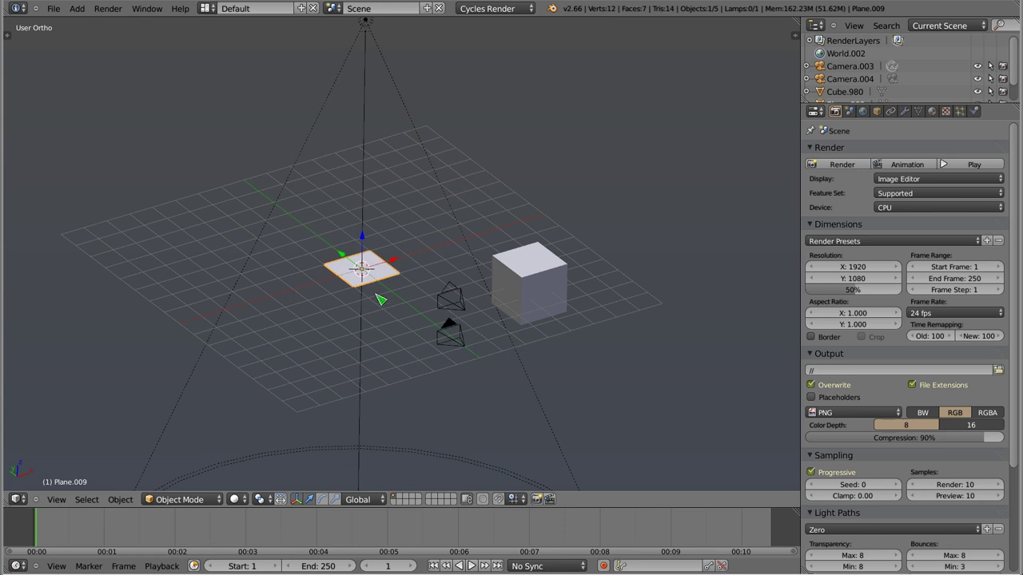
pyautogui.press('s')
pyautogui.click(503, 312)
# - Move the cube left, place a duplicate cube beside it, and look through the camera
pyautogui.rightClick(556, 284)
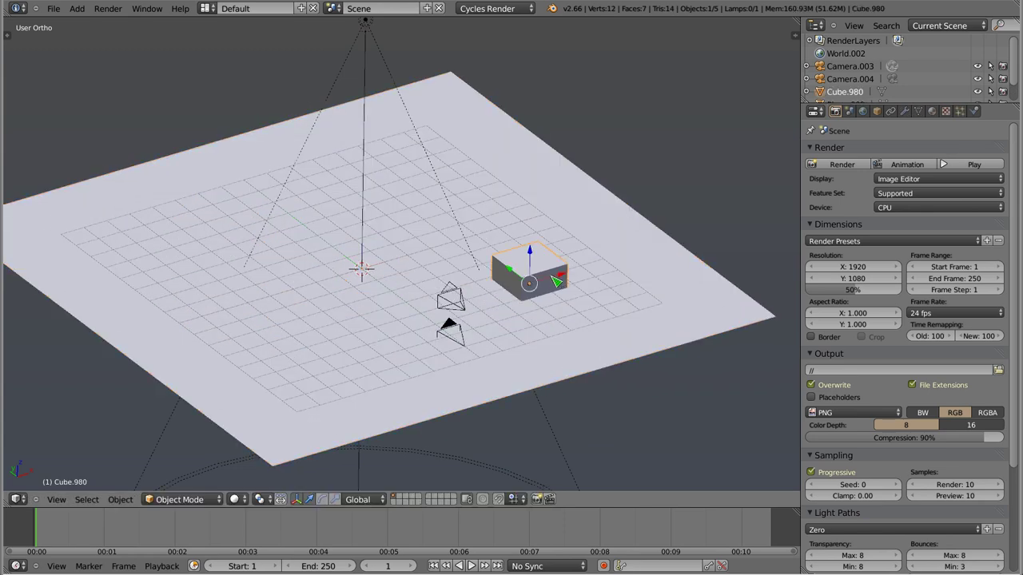
pyautogui.press('g')
pyautogui.click(324, 238)
pyautogui.hotkey('shift', 'd')
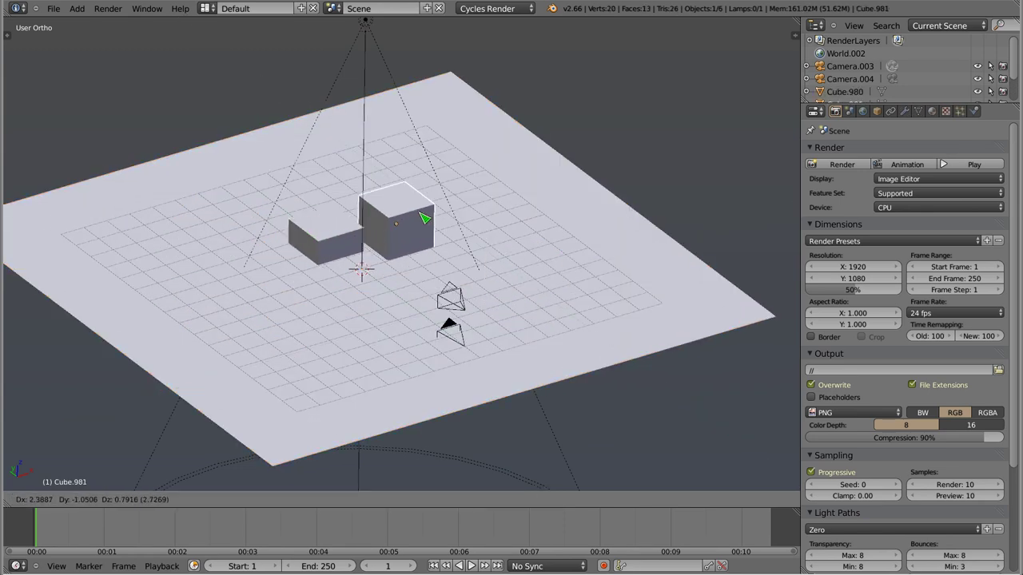
pyautogui.click(435, 211)
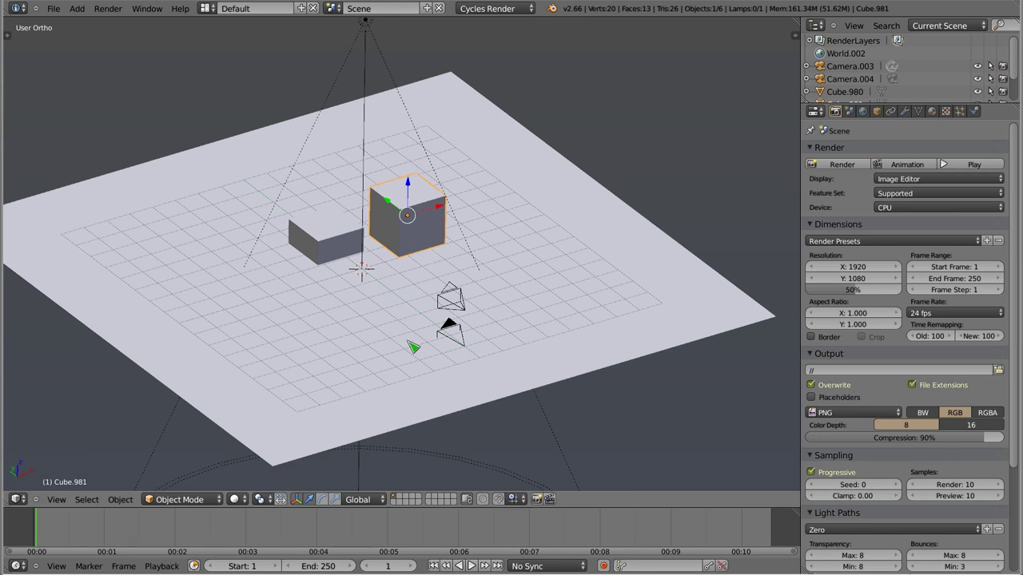
pyautogui.press('KP_0')
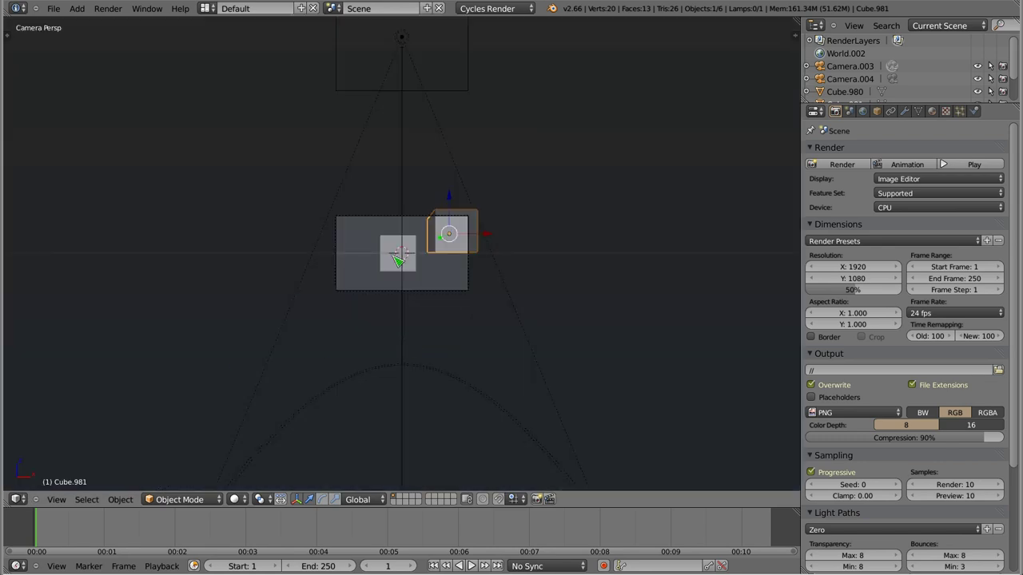
pyautogui.scroll(5, 406, 260)
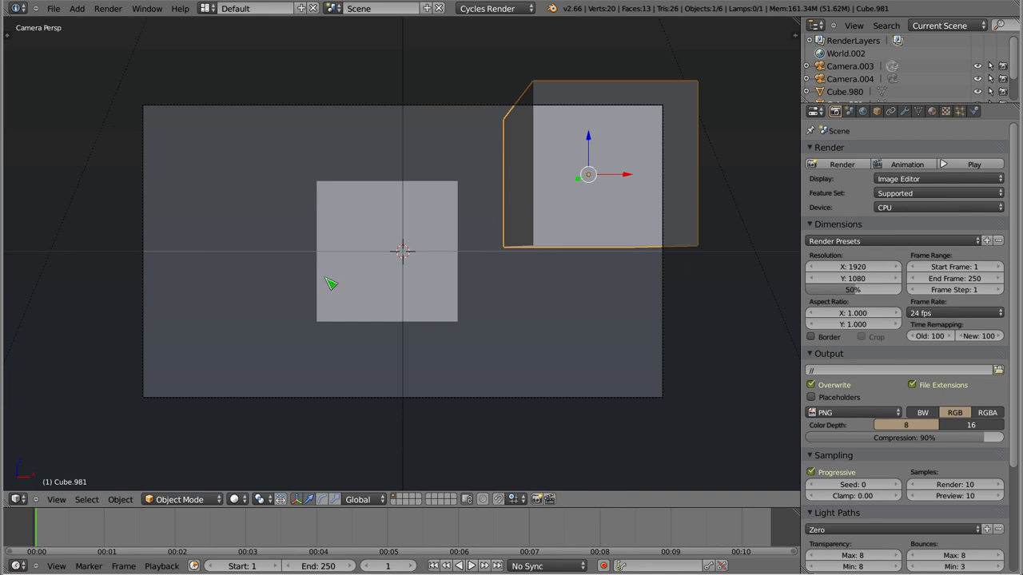
# - Move and freely rotate Camera.003 toward the cubes, then look through it
pyautogui.moveTo(400, 375)
pyautogui.mouseDown(button='middle')
pyautogui.moveTo(384, 309)
pyautogui.moveTo(429, 347)
pyautogui.moveTo(352, 101)
pyautogui.moveTo(389, 174)
pyautogui.moveTo(342, 233)
pyautogui.mouseUp(button='middle')
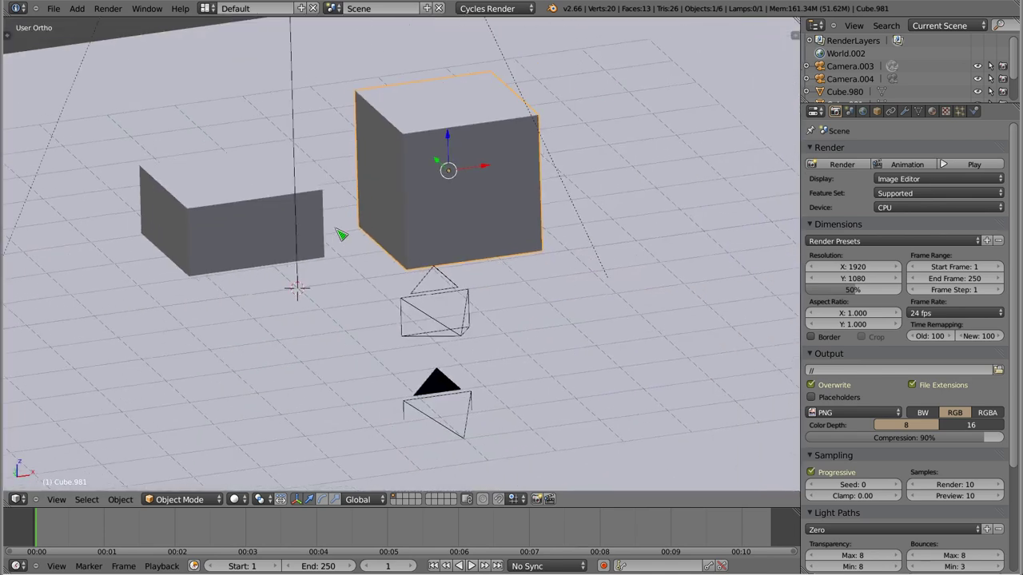
pyautogui.rightClick(439, 374)
pyautogui.press('g')
pyautogui.click(462, 294)
pyautogui.press('r')
pyautogui.press('r')
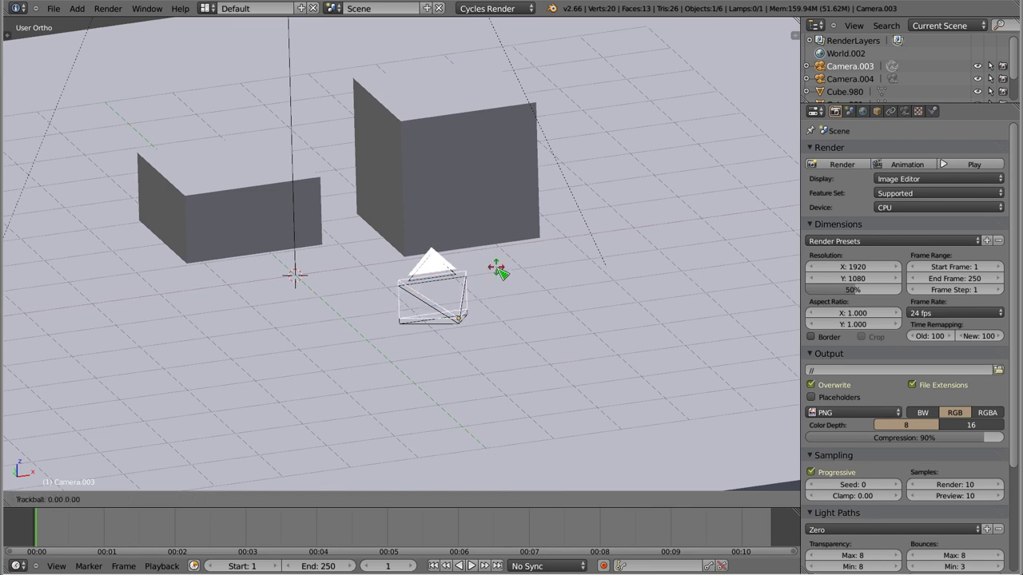
pyautogui.click(486, 279)
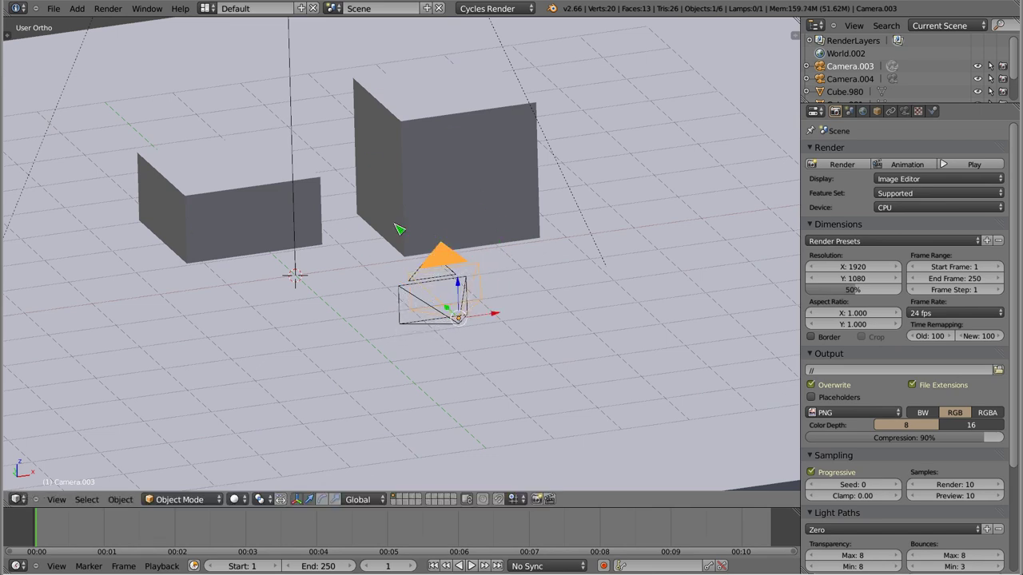
pyautogui.press('KP_0')
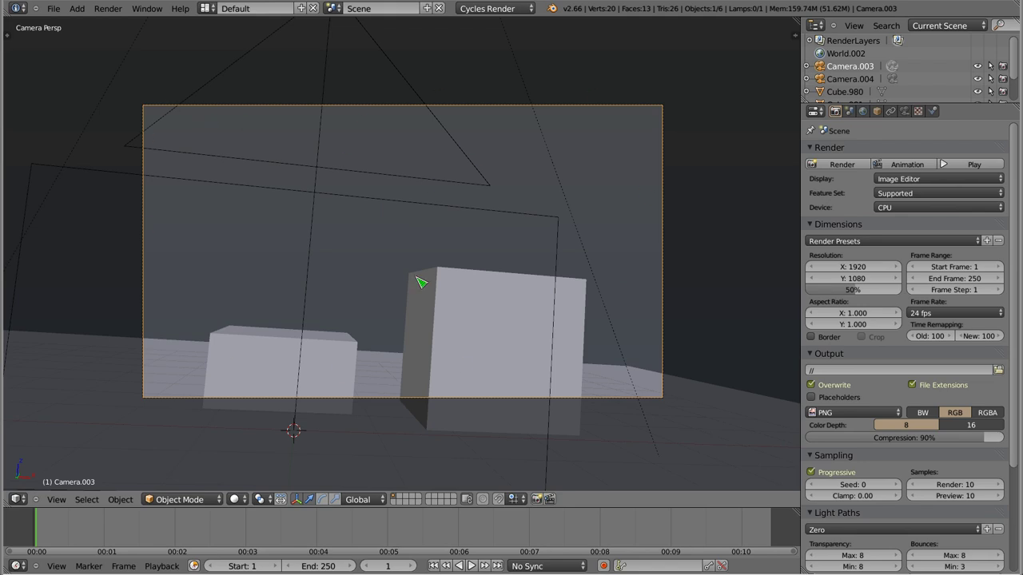
# - Refine Camera.003's framing with moves along local Y, global Y and local Z
pyautogui.press('g')
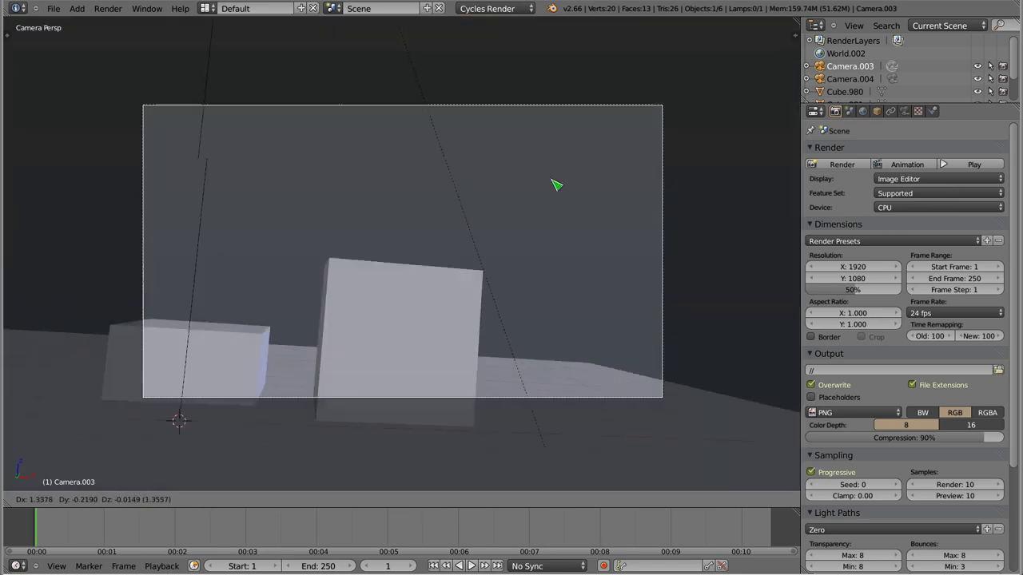
pyautogui.press('x')
pyautogui.press('x')
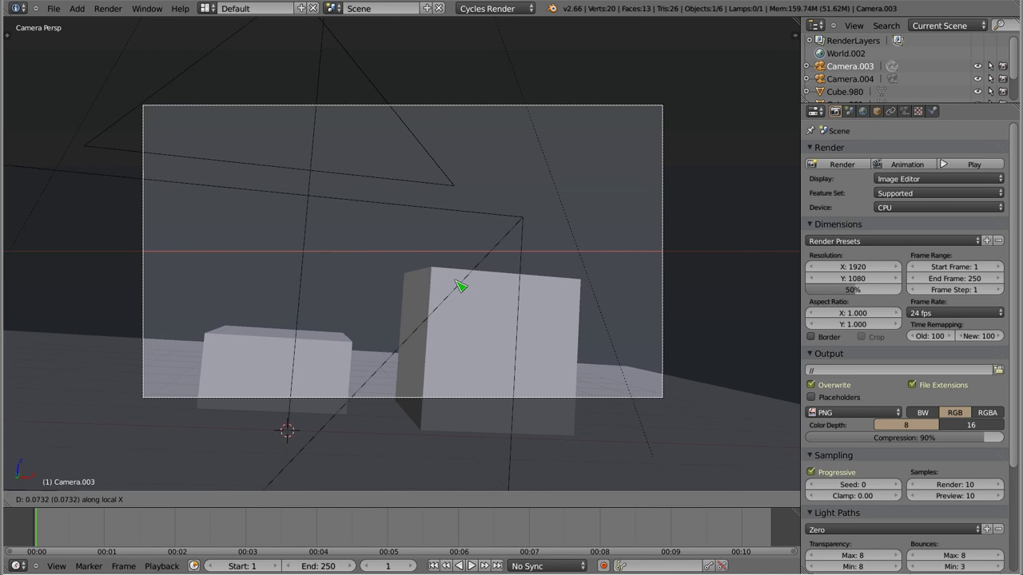
pyautogui.rightClick(461, 286)
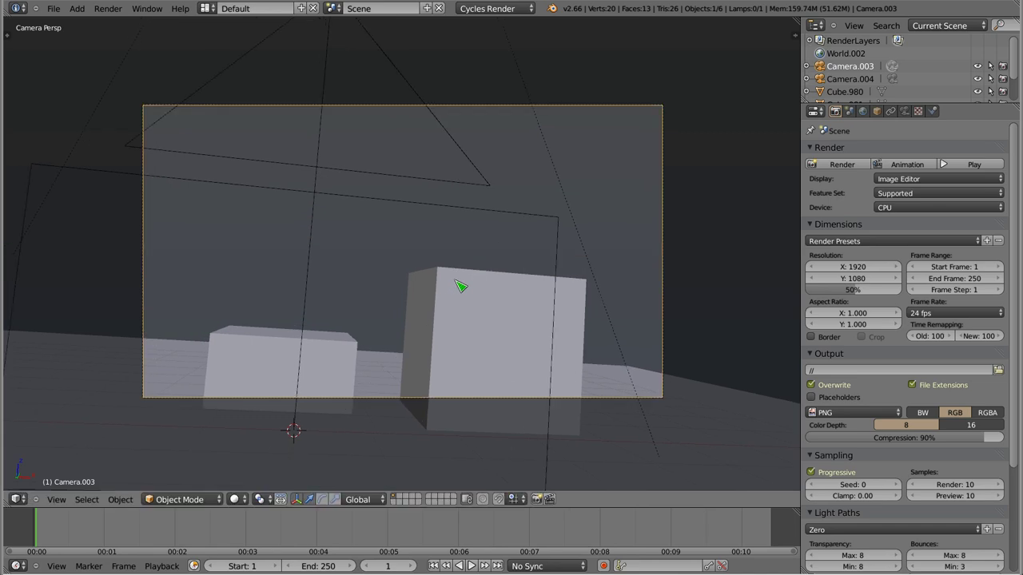
pyautogui.press('g')
pyautogui.press('y')
pyautogui.press('y')
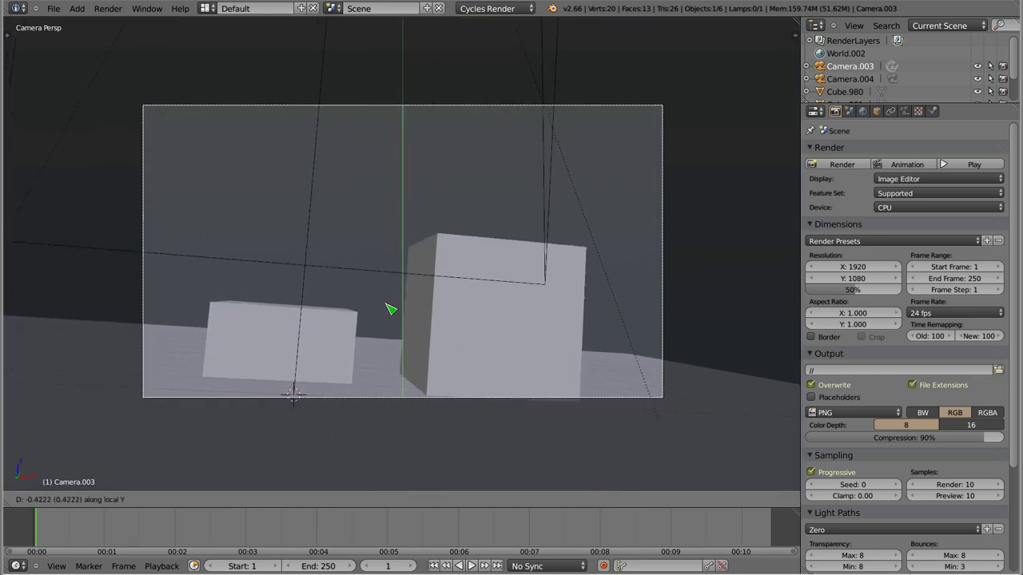
pyautogui.click(391, 333)
pyautogui.press('g')
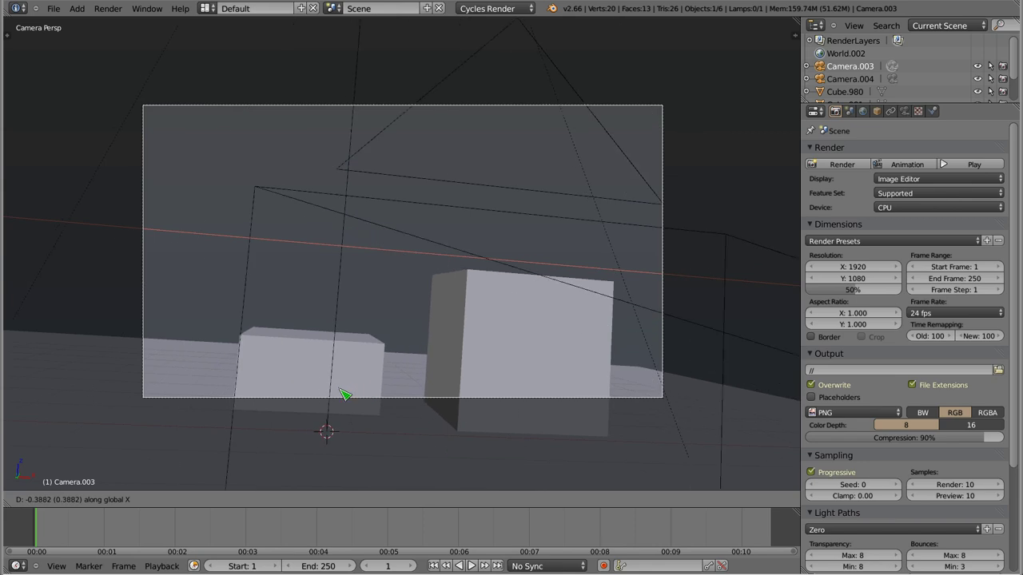
pyautogui.press('y')
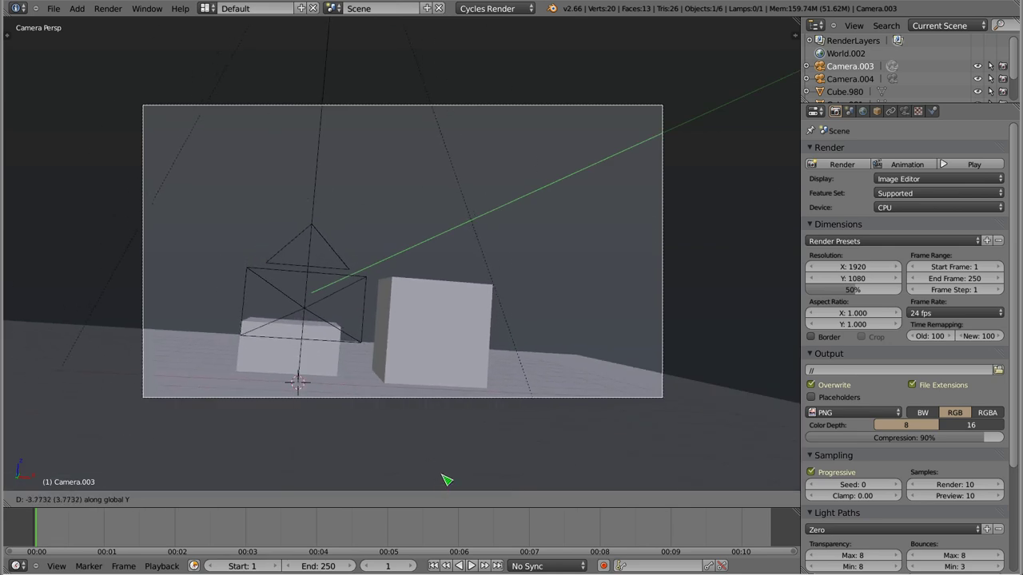
pyautogui.click(468, 481)
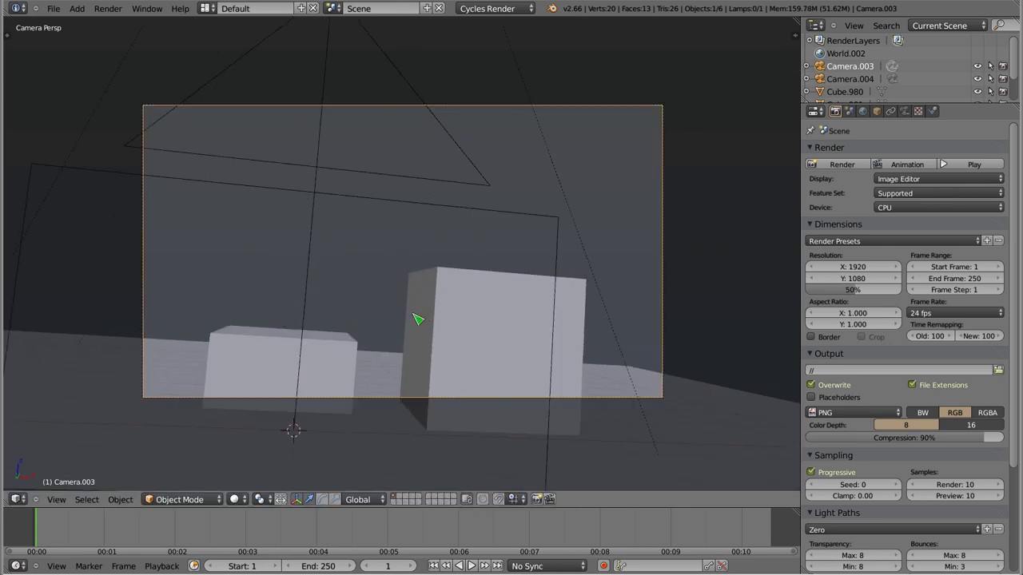
pyautogui.press('g')
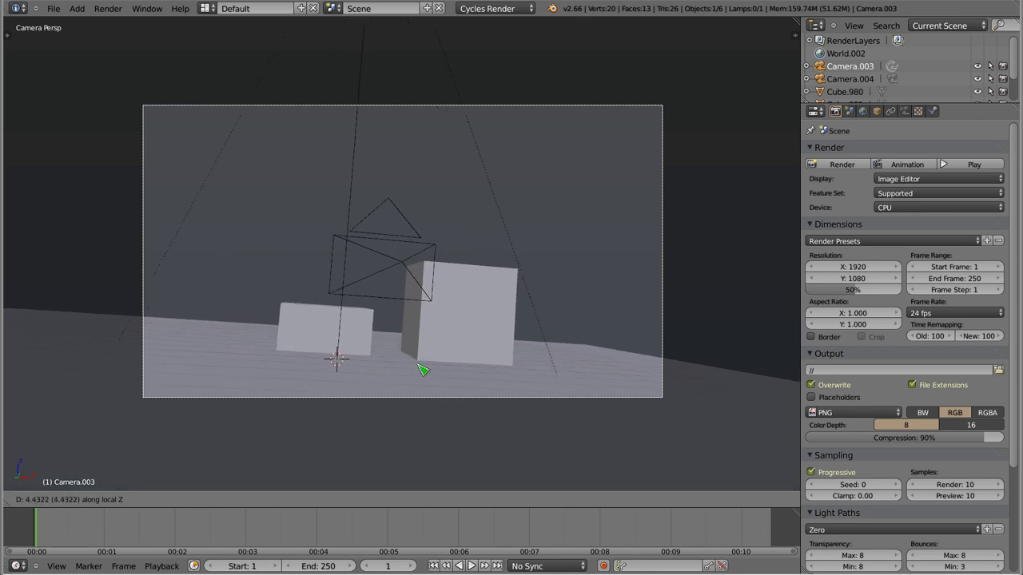
pyautogui.click(424, 406)
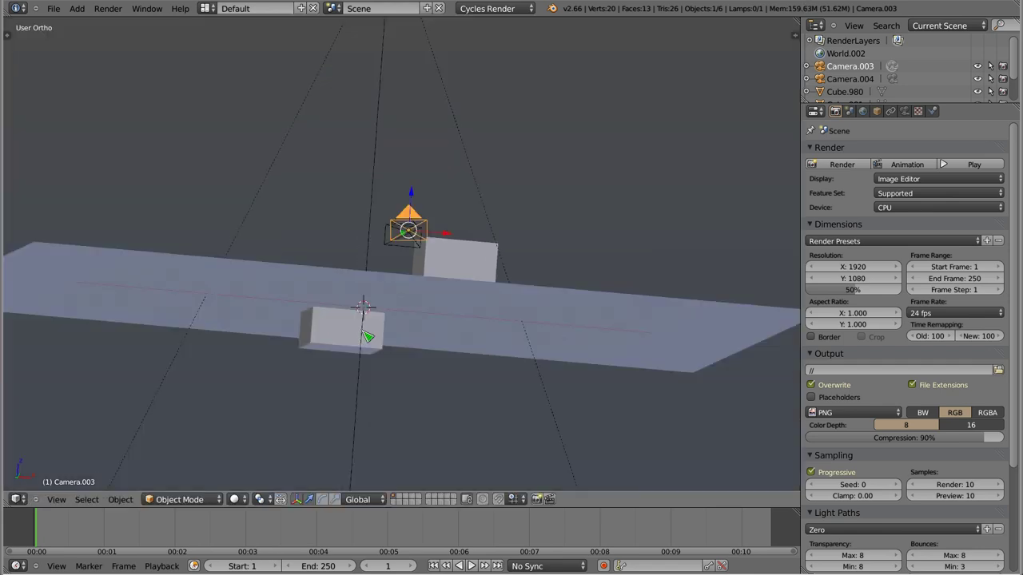
# - Trackball-rotate Camera.003 to reframe both cubes on a tilted ground, then open the scene list
pyautogui.moveTo(428, 388)
pyautogui.mouseDown(button='middle')
pyautogui.moveTo(372, 331)
pyautogui.moveTo(353, 336)
pyautogui.moveTo(358, 306)
pyautogui.mouseUp(button='middle')
pyautogui.press('KP_0')
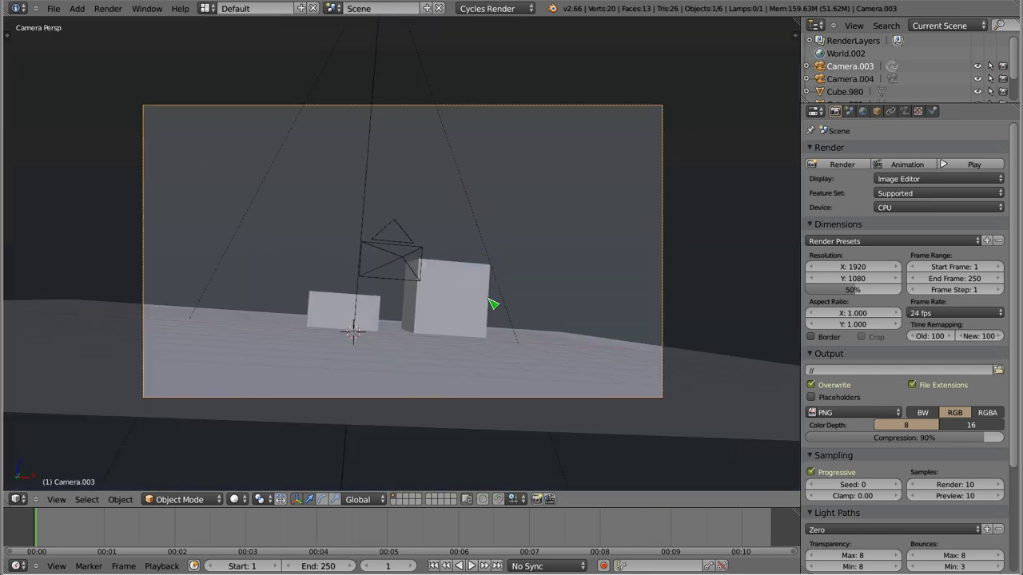
pyautogui.press('r')
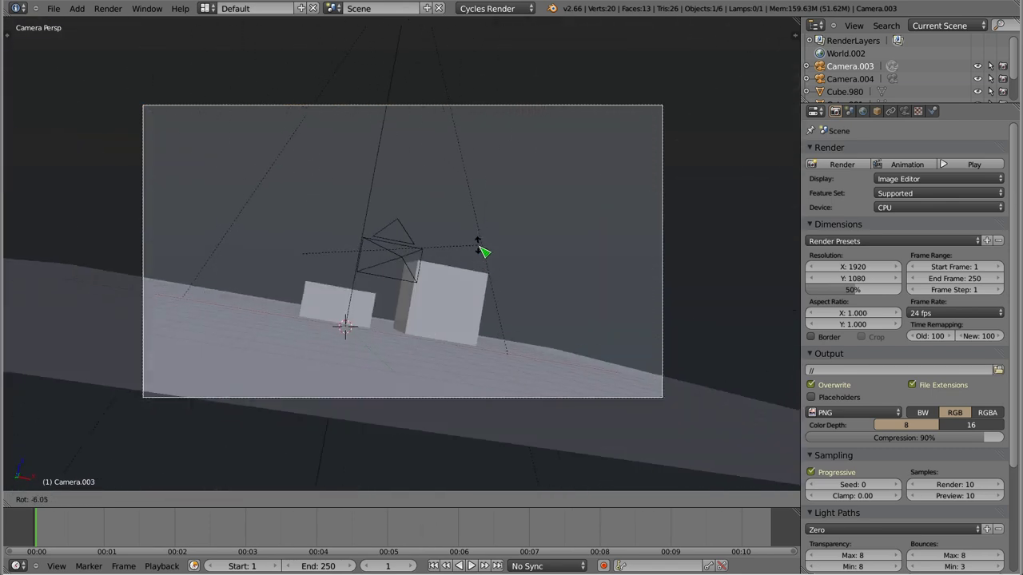
pyautogui.press('r')
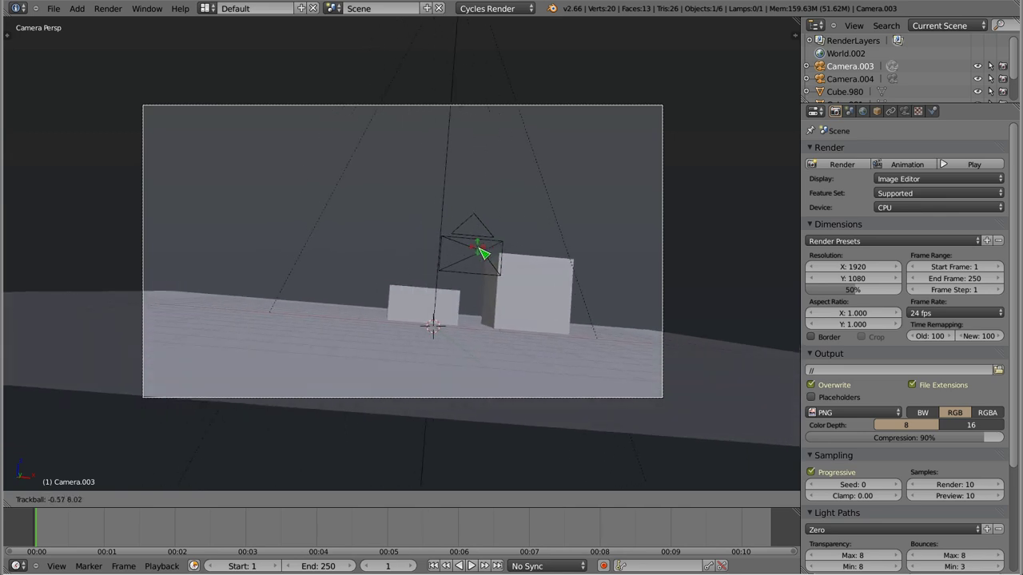
pyautogui.click(486, 272)
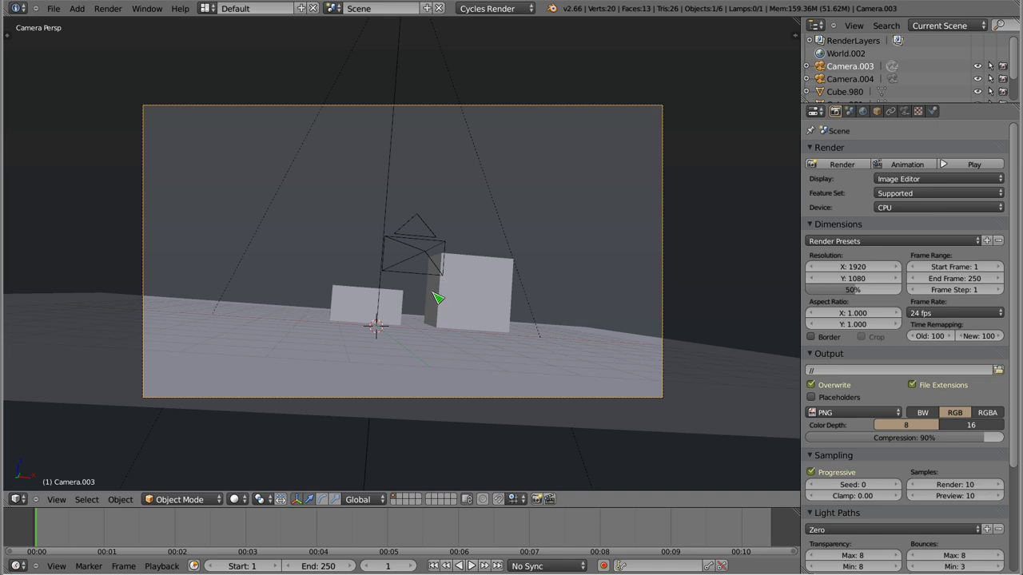
pyautogui.click(334, 10)
# - Choose the Miasto scene to show the city model through Camera.002
pyautogui.click(344, 55)
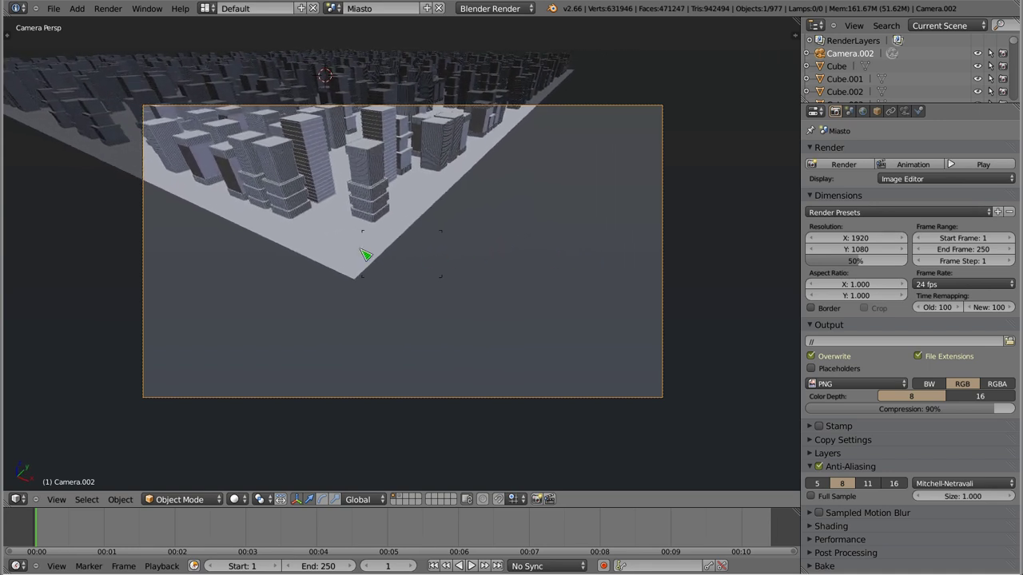
# - Steer Camera.002 across the city to frame a tall striped tower among receding buildings
pyautogui.moveTo(314, 249); pyautogui.dragTo(223, 244, button='middle')
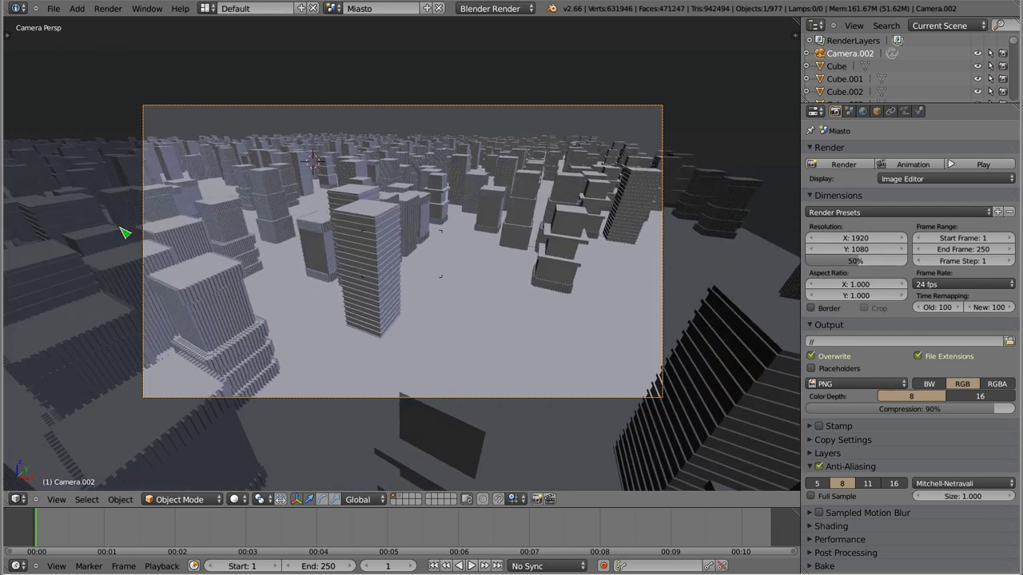
# - Brighten the viewport shading and nudge Camera.002 sideways along X, keeping its position
pyautogui.hotkey('shift', 'z')
pyautogui.press('n')
pyautogui.click(711, 24)
pyautogui.moveTo(721, 51); pyautogui.dragTo(759, 51)
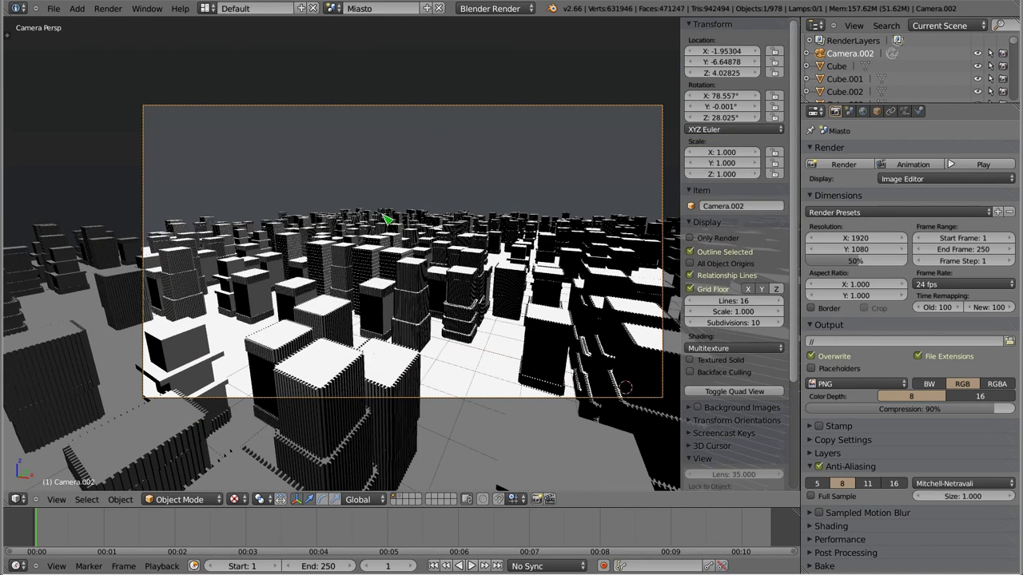
pyautogui.press('g')
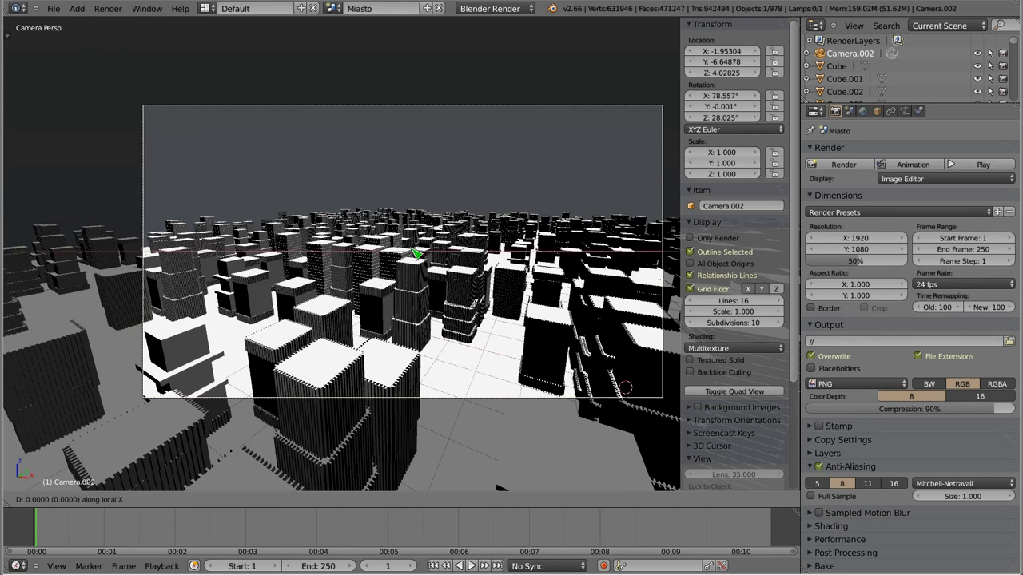
pyautogui.press('Escape')
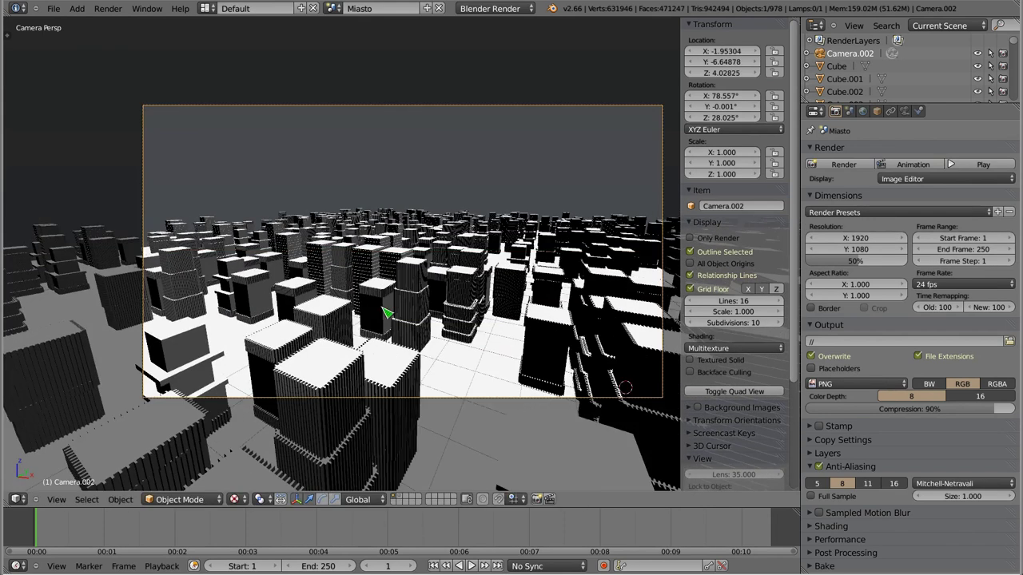
# - Hide the sidebar and orbit out of the camera into a top-down orthographic city view
pyautogui.press('n')
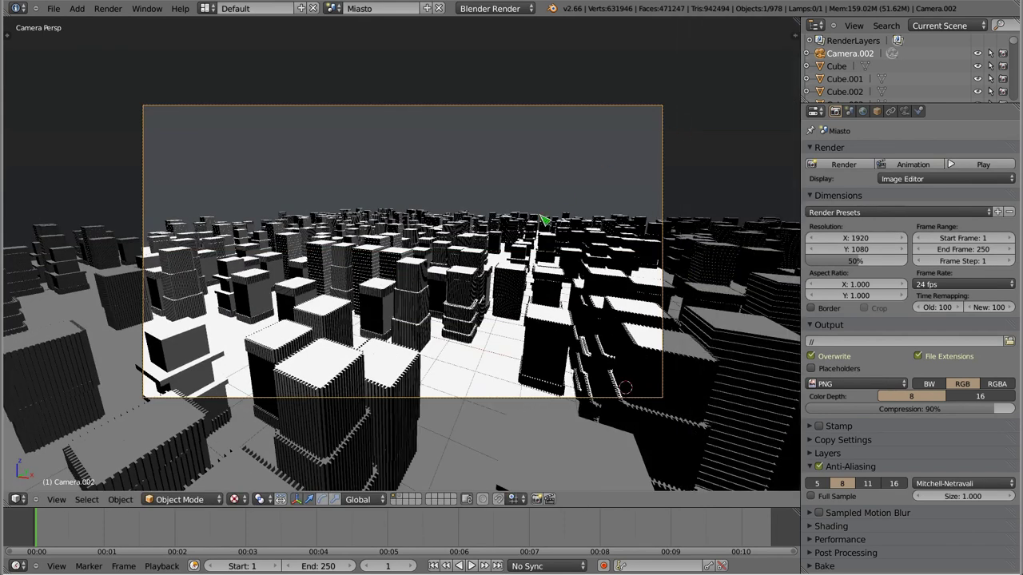
pyautogui.moveTo(490, 239)
pyautogui.mouseDown(button='middle')
pyautogui.moveTo(449, 288)
pyautogui.moveTo(516, 274)
pyautogui.moveTo(365, 244)
pyautogui.moveTo(598, 281)
pyautogui.moveTo(632, 229)
pyautogui.moveTo(621, 233)
pyautogui.moveTo(620, 270)
pyautogui.moveTo(596, 284)
pyautogui.mouseUp(button='middle')
pyautogui.moveTo(505, 184); pyautogui.dragTo(491, 201, button='middle')
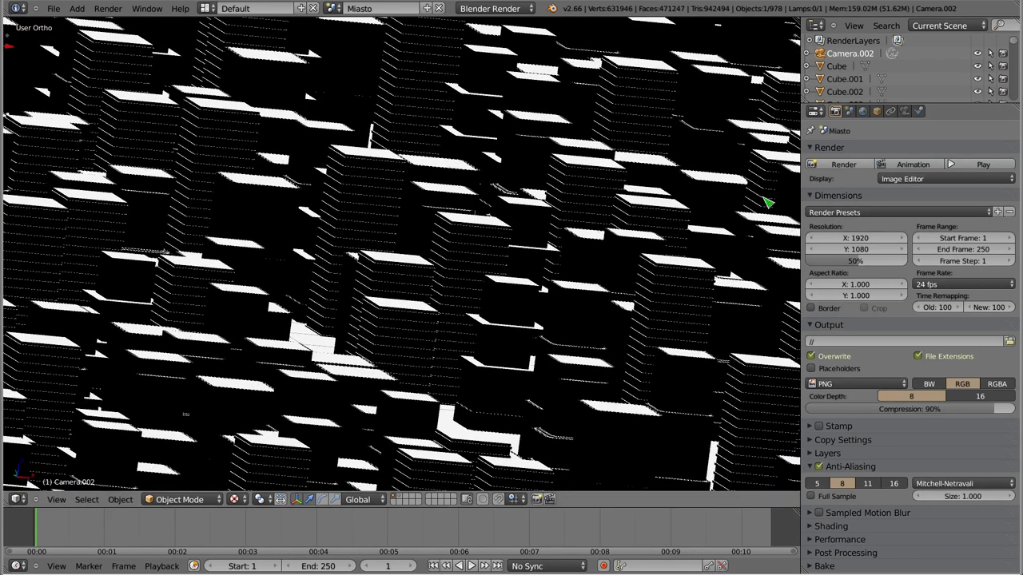
# - Show the camera's lens settings, switch the engine to Cycles, and orbit to a lower oblique view
pyautogui.click(906, 112)
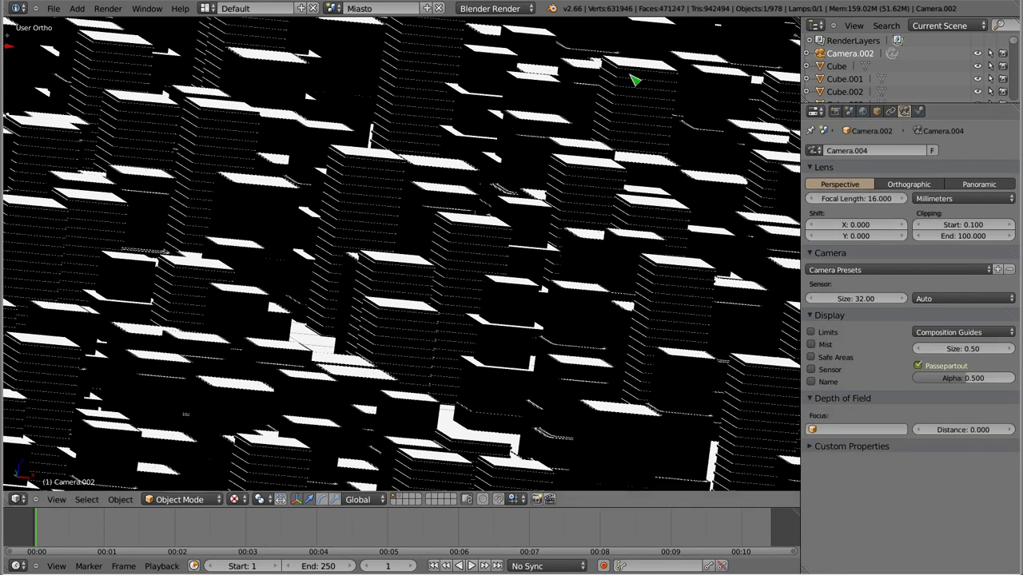
pyautogui.click(513, 13)
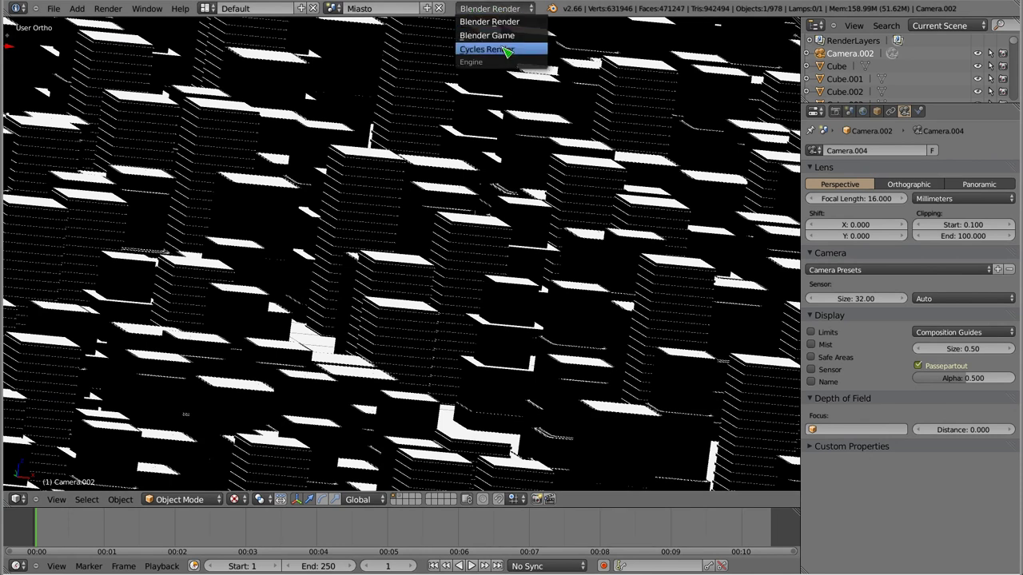
pyautogui.click(505, 49)
pyautogui.moveTo(416, 264)
pyautogui.mouseDown(button='middle')
pyautogui.moveTo(480, 232)
pyautogui.moveTo(455, 231)
pyautogui.moveTo(511, 310)
pyautogui.mouseUp(button='middle')
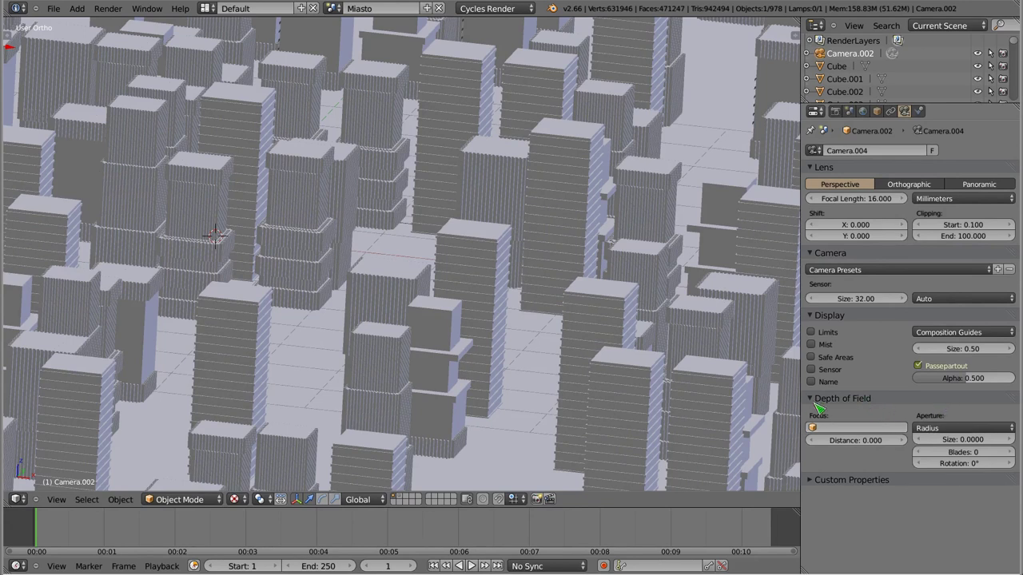
# - Toggle the render engine between Blender Render and Cycles, ending on Blender Render
pyautogui.click(497, 8)
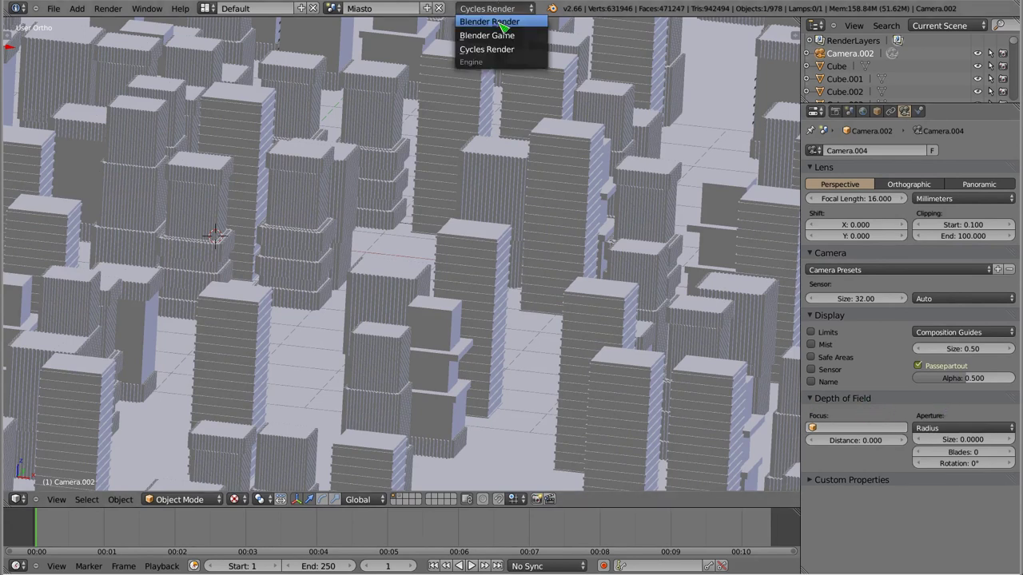
pyautogui.click(502, 27)
pyautogui.press('z')
pyautogui.press('z')
pyautogui.click(497, 8)
pyautogui.click(504, 49)
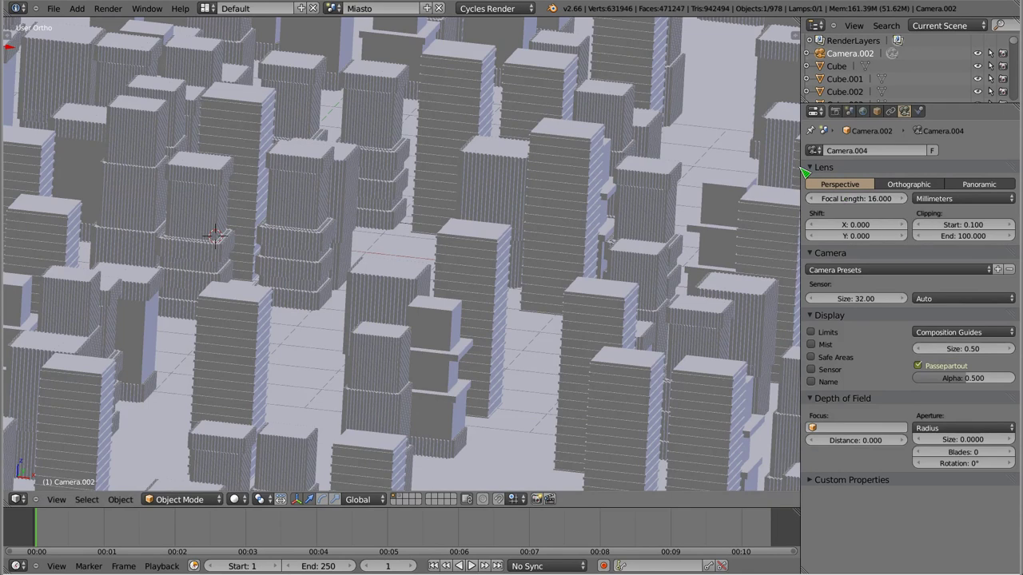
pyautogui.click(489, 8)
pyautogui.click(489, 32)
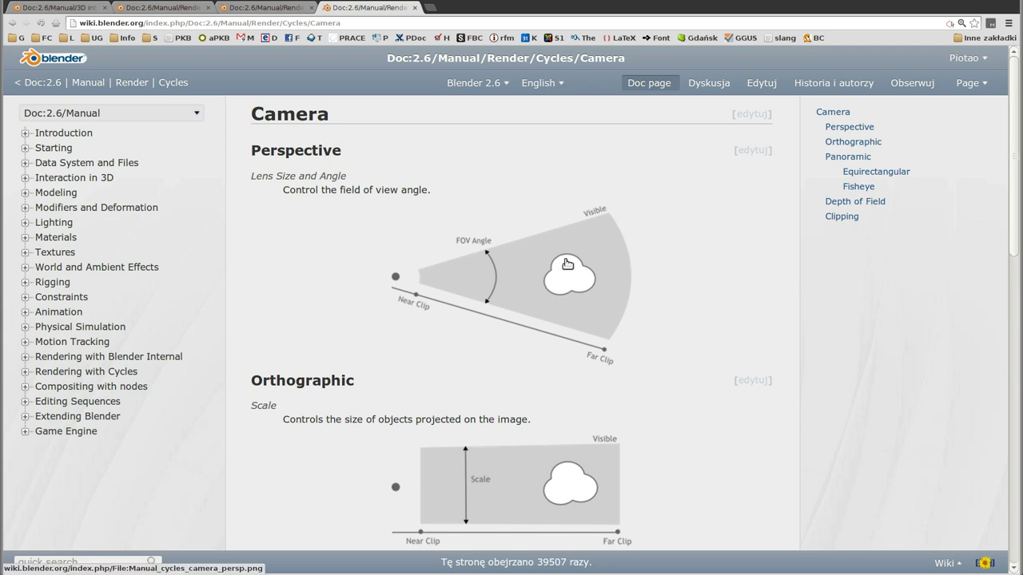
pyautogui.scroll(-1, 314, 315)
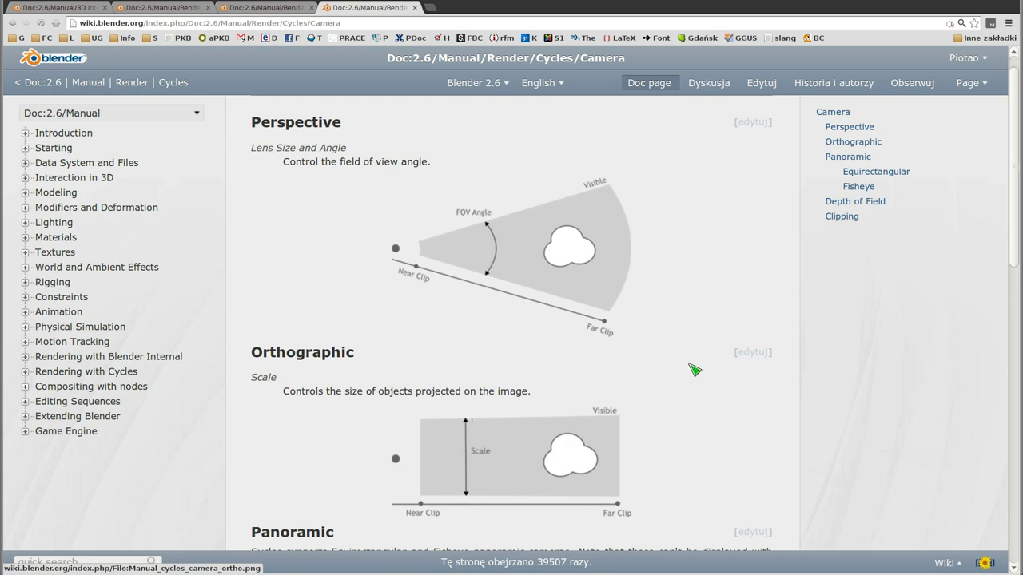
pyautogui.hotkey('alt', 'Tab')
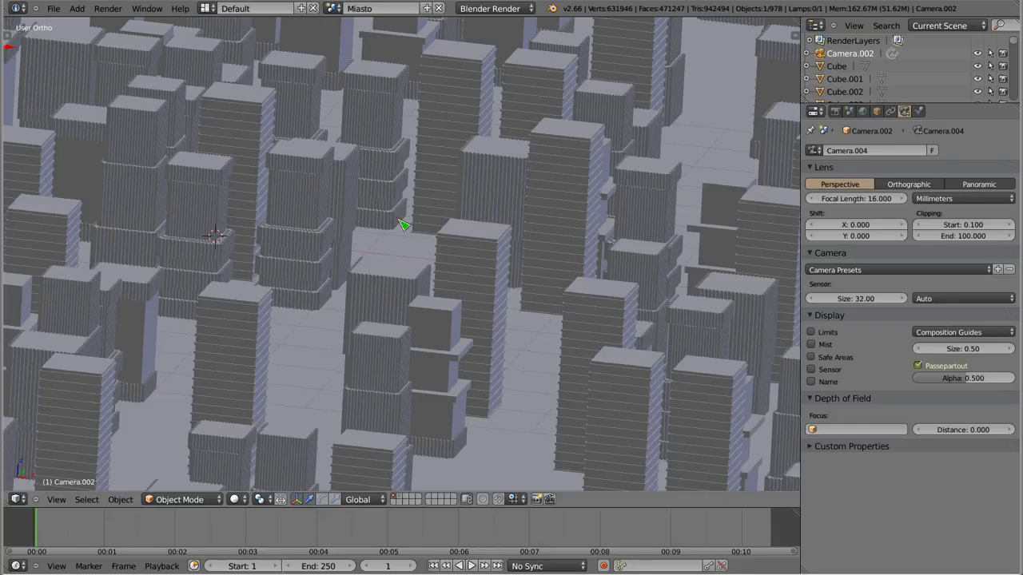
# - View through the camera, make it orthographic, and set its scale to 0.2, then about 11.8
pyautogui.scroll(-6, 403, 225)
pyautogui.scroll(3, 415, 253)
pyautogui.press('KP_0')
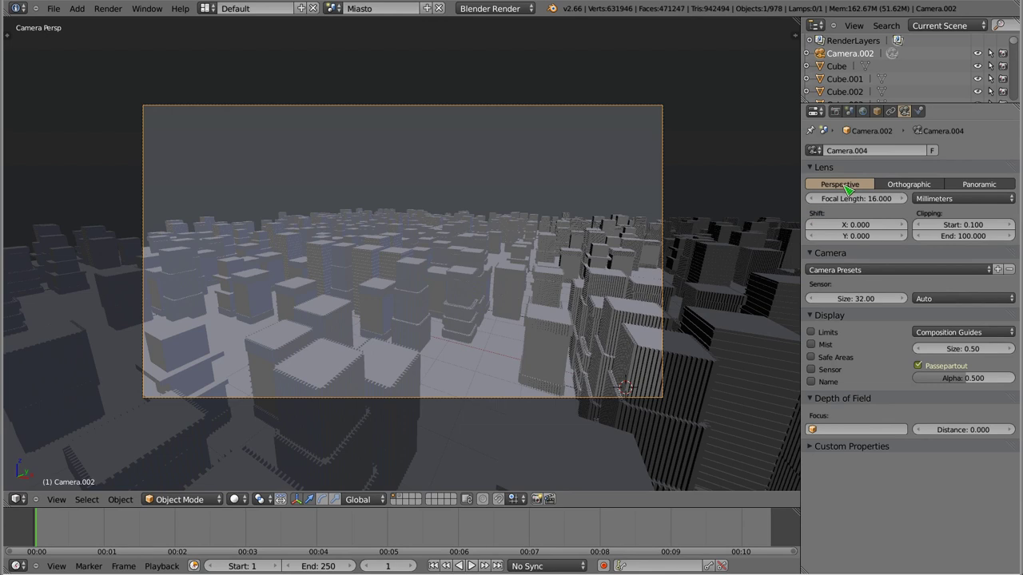
pyautogui.click(919, 187)
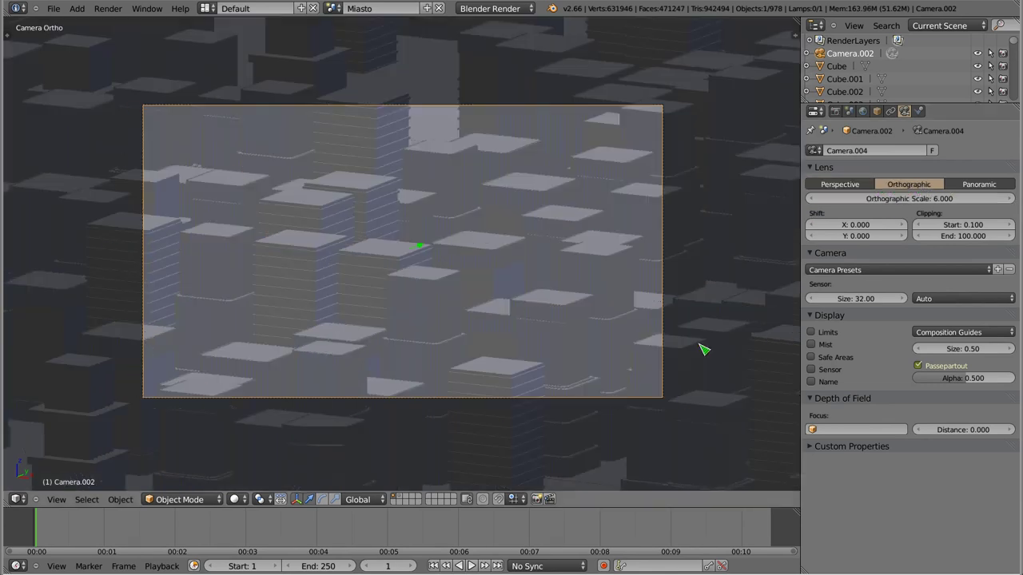
pyautogui.press('z')
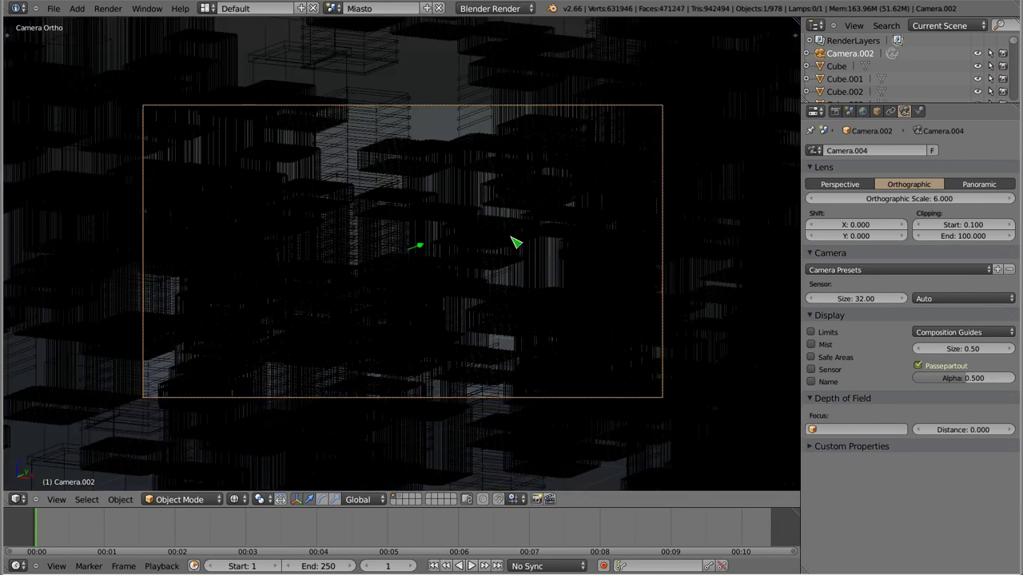
pyautogui.press('z')
pyautogui.click(919, 198)
pyautogui.write('0.2')
pyautogui.press('Return')
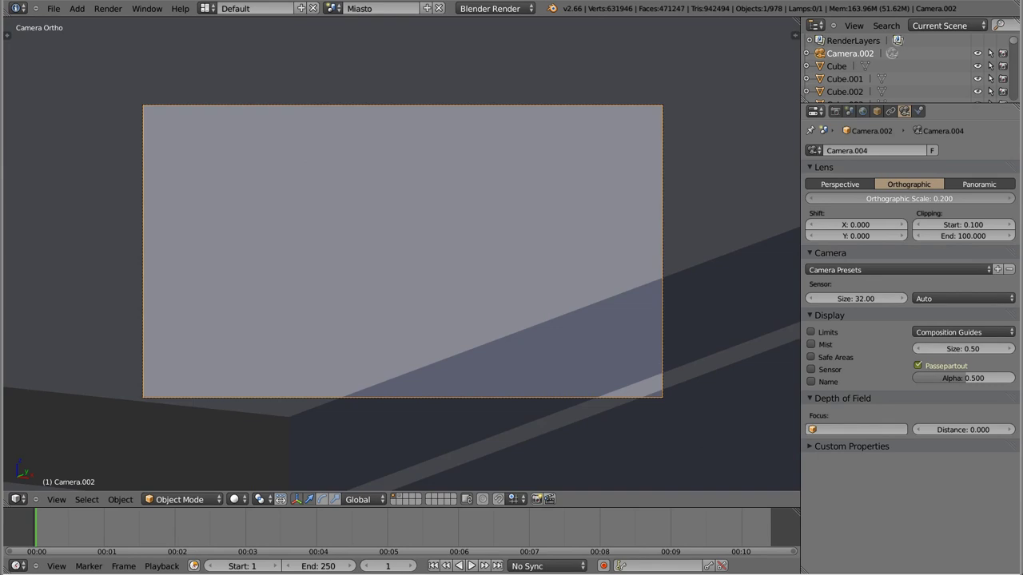
pyautogui.moveTo(908, 198)
pyautogui.mouseDown()
pyautogui.moveTo(966, 199)
pyautogui.moveTo(943, 198)
pyautogui.mouseUp()
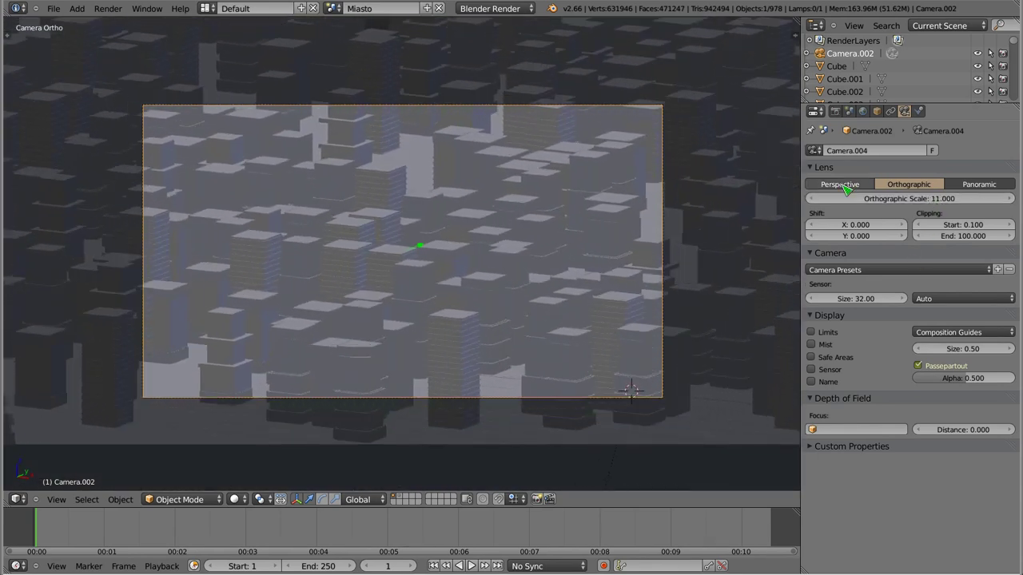
# - Try perspective at about 47 mm and a 98° field of view, then return to orthographic
pyautogui.click(840, 185)
pyautogui.moveTo(856, 199); pyautogui.dragTo(937, 206)
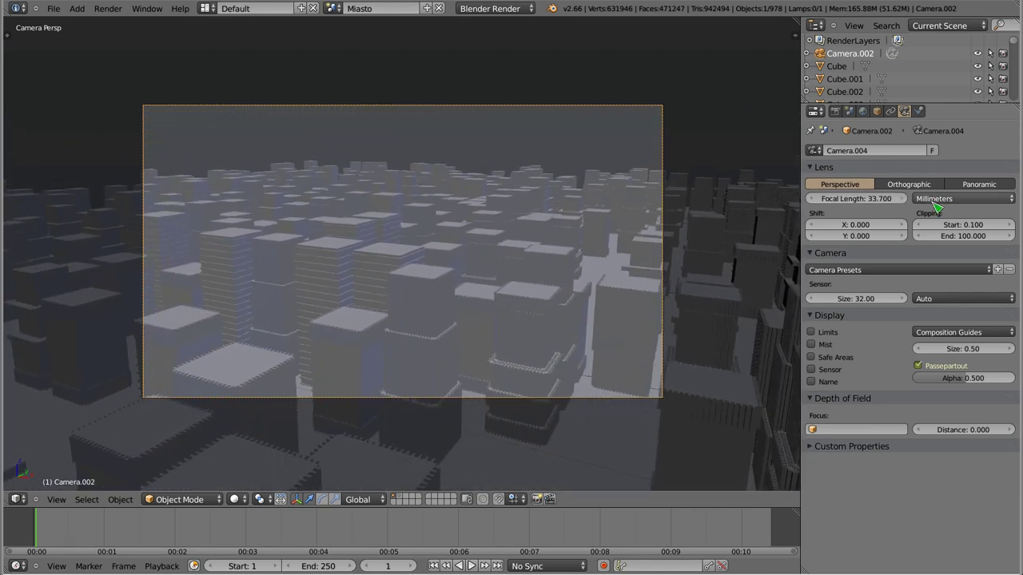
pyautogui.click(935, 205)
pyautogui.click(947, 182)
pyautogui.moveTo(856, 198); pyautogui.dragTo(911, 199)
pyautogui.click(955, 198)
pyautogui.click(951, 187)
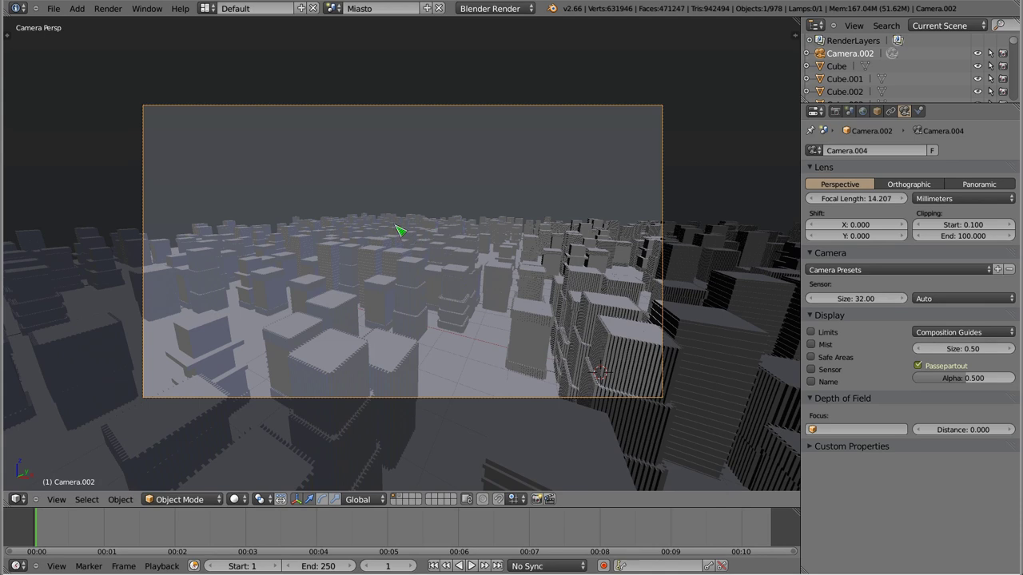
pyautogui.click(897, 182)
# - Set orthographic scale 11.000, then make the lens Panoramic and the render engine Cycles
pyautogui.moveTo(909, 198); pyautogui.dragTo(894, 199)
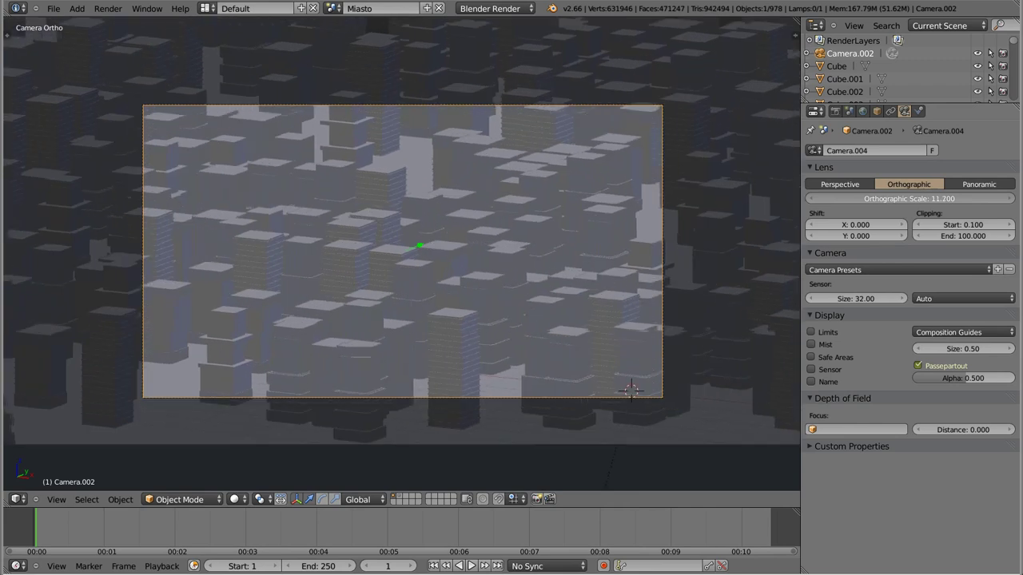
pyautogui.click(982, 185)
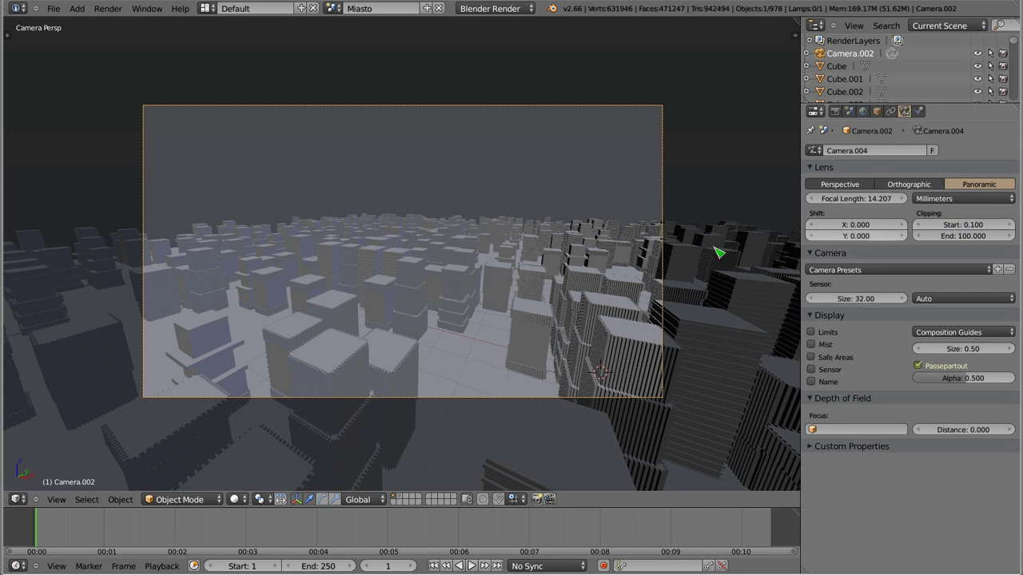
pyautogui.click(491, 8)
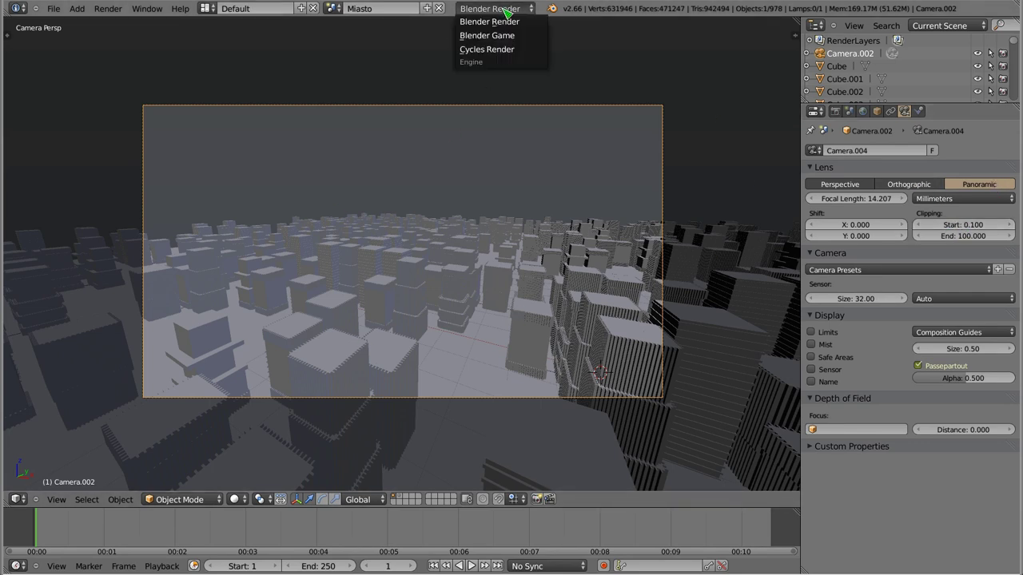
pyautogui.click(497, 53)
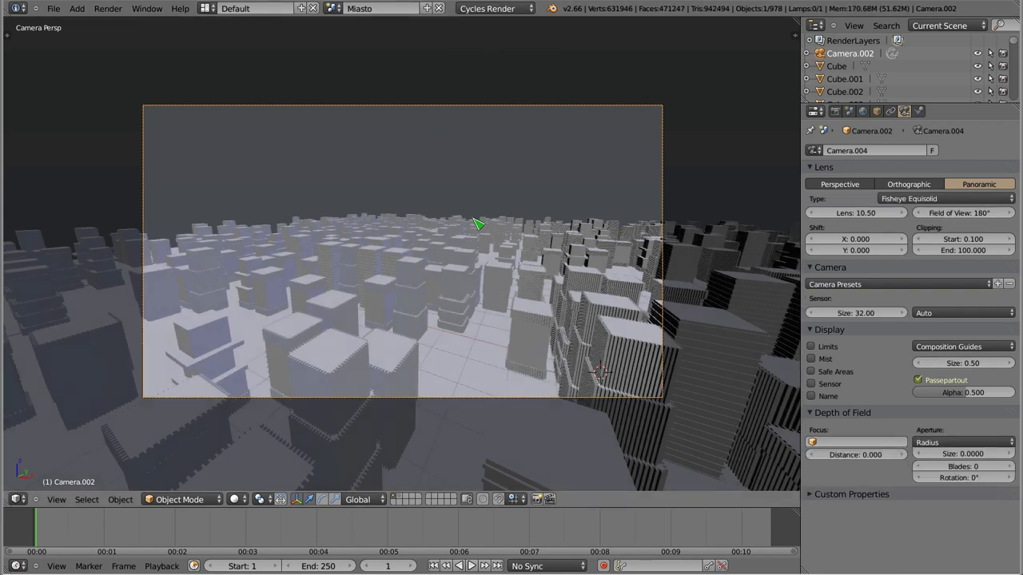
pyautogui.click(337, 8)
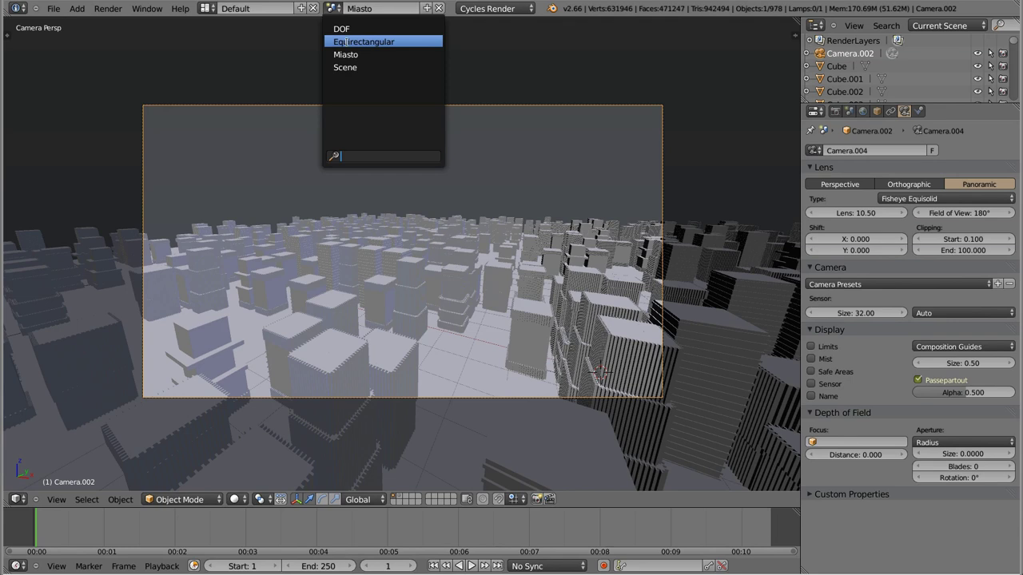
# - Switch to the Equirectangular scene and frame the whole scene in an overview
pyautogui.click(345, 41)
pyautogui.moveTo(471, 287)
pyautogui.mouseDown(button='middle')
pyautogui.moveTo(434, 297)
pyautogui.moveTo(420, 286)
pyautogui.moveTo(332, 310)
pyautogui.moveTo(452, 324)
pyautogui.moveTo(407, 235)
pyautogui.moveTo(258, 276)
pyautogui.moveTo(250, 262)
pyautogui.mouseUp(button='middle')
pyautogui.press('Home')
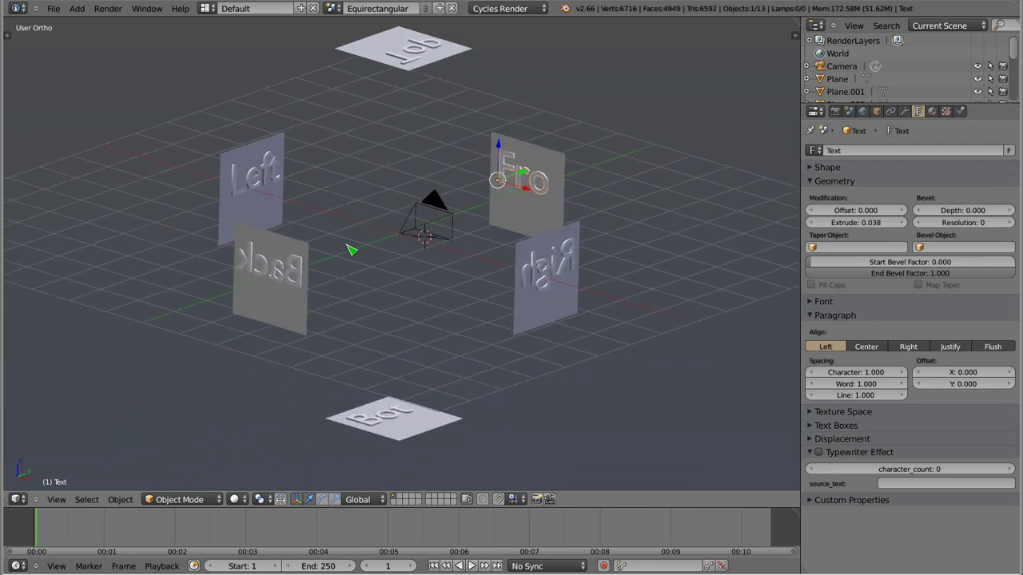
# - Select the Front, Top, Right, Left, Back and Bottom planes and texts, then the camera
pyautogui.rightClick(557, 162)
pyautogui.rightClick(527, 192)
pyautogui.rightClick(409, 68)
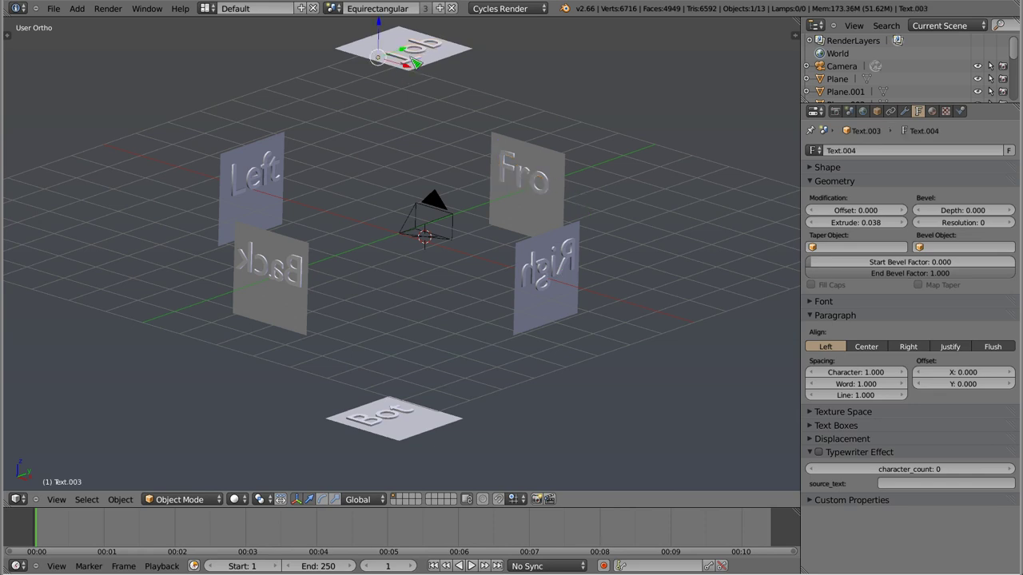
pyautogui.rightClick(555, 280)
pyautogui.rightClick(250, 166)
pyautogui.rightClick(286, 275)
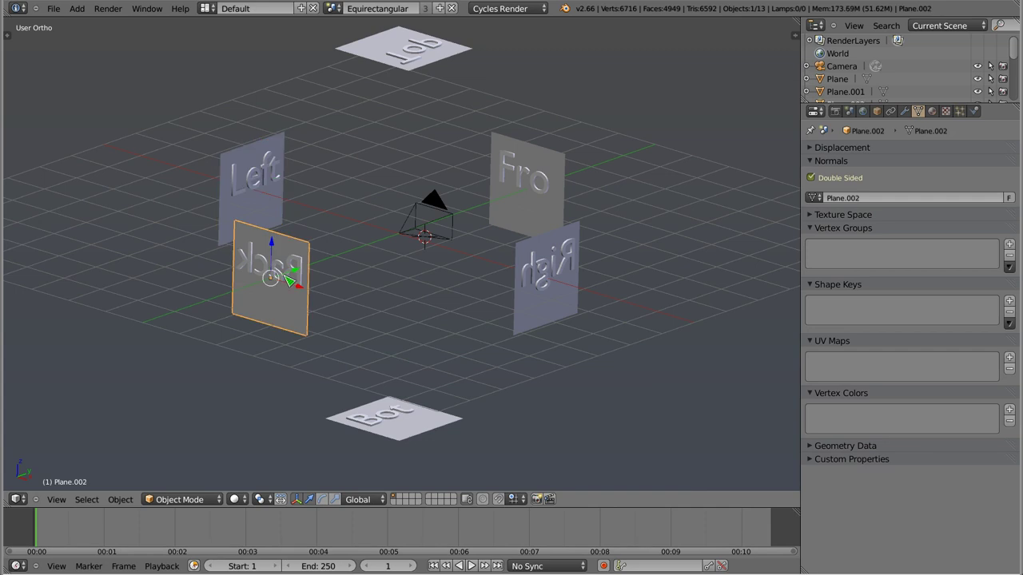
pyautogui.rightClick(391, 428)
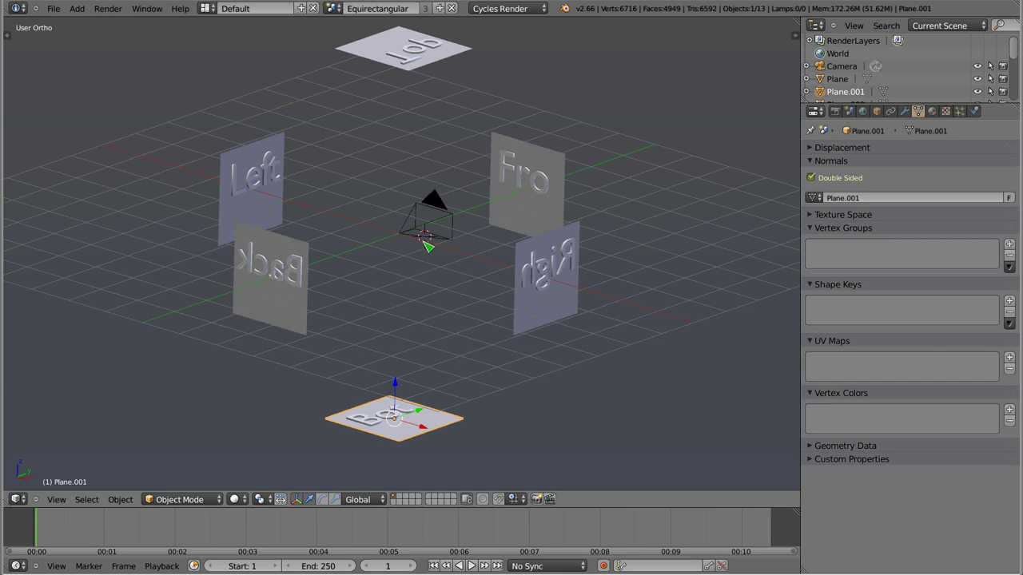
pyautogui.rightClick(428, 246)
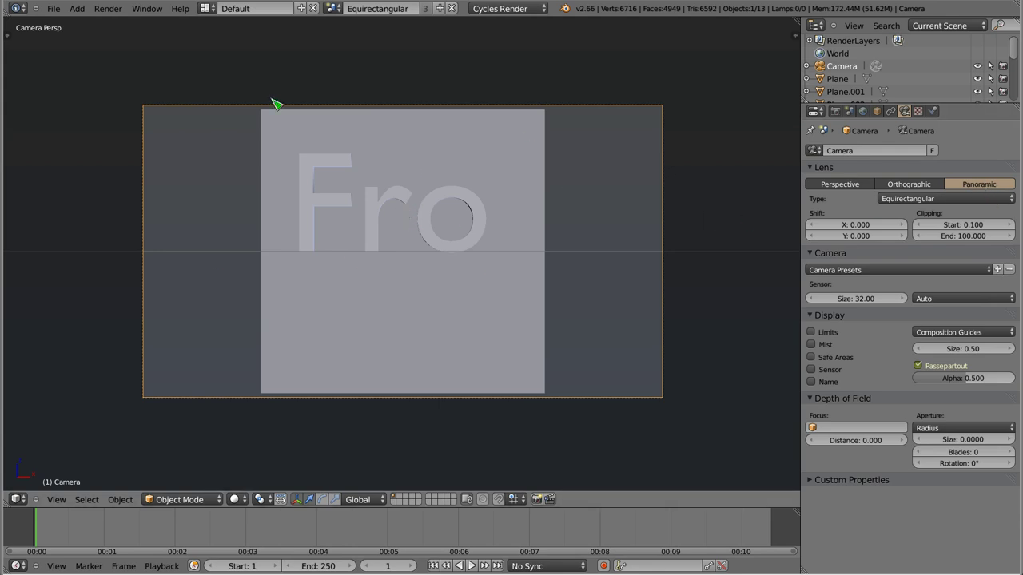
# - Render a test frame with the camera set to a perspective lens
pyautogui.click(848, 187)
pyautogui.press('F12')
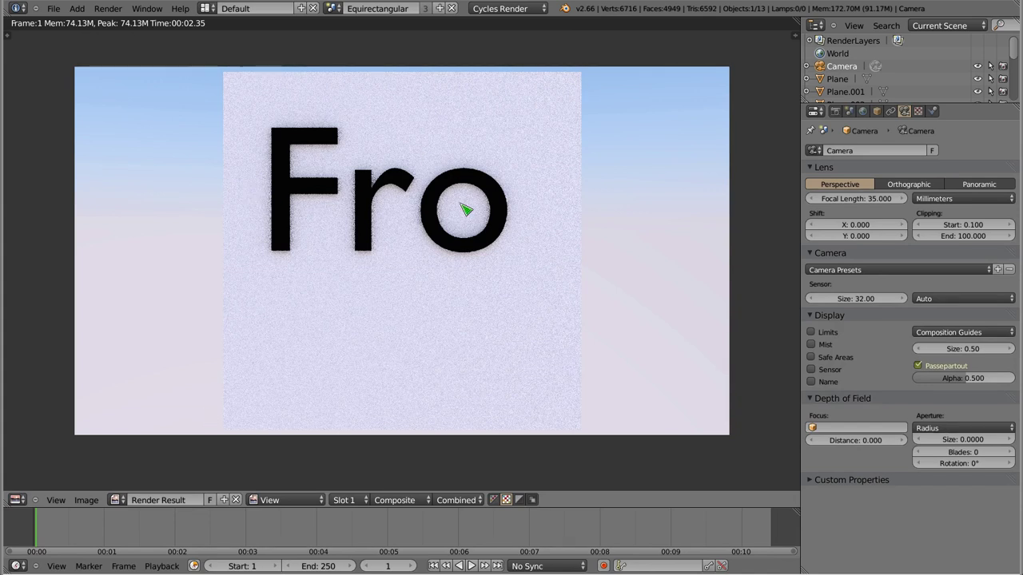
pyautogui.press('Escape')
# - Make the camera an equirectangular panorama and render the frame again
pyautogui.click(964, 185)
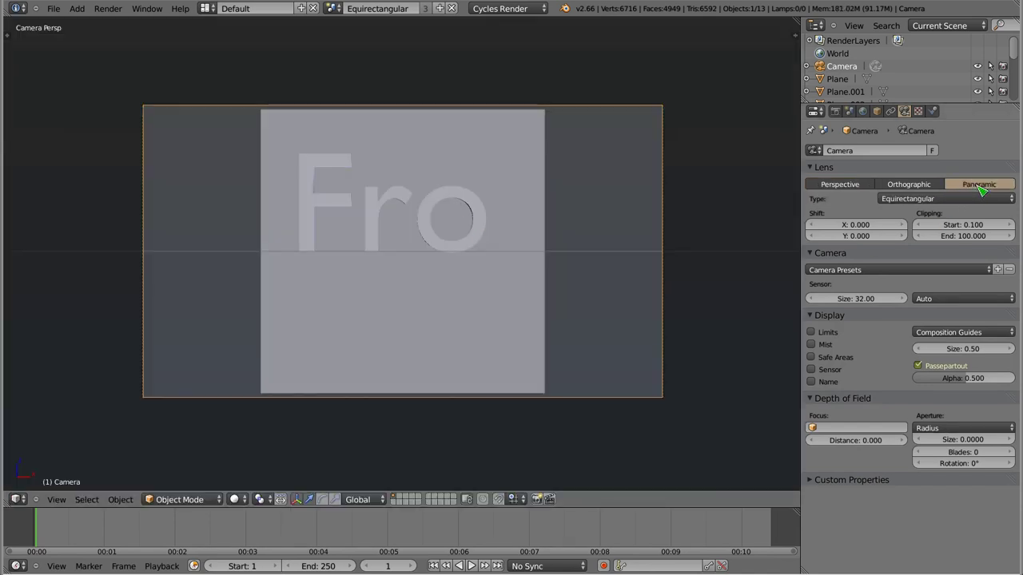
pyautogui.click(837, 185)
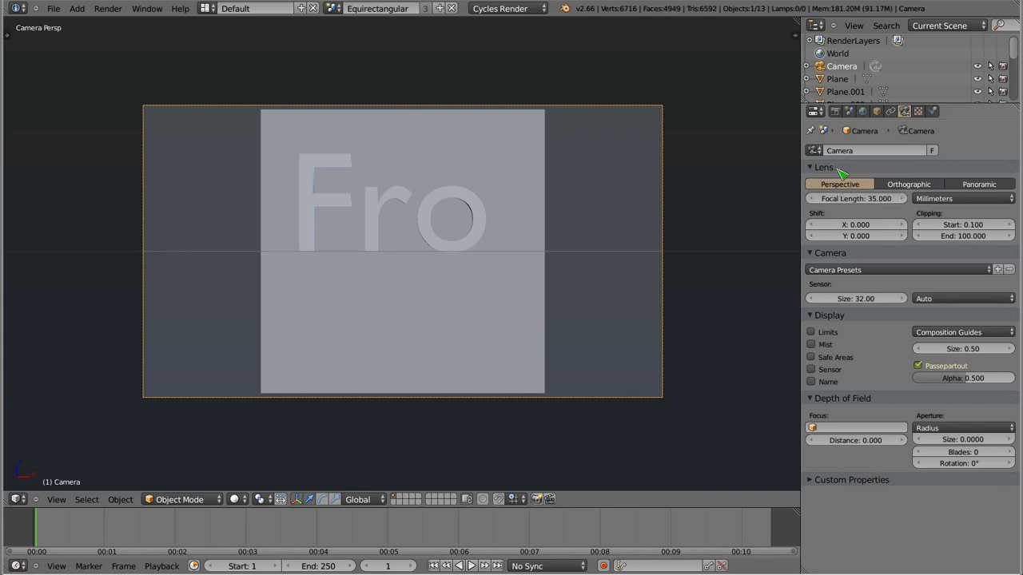
pyautogui.click(985, 186)
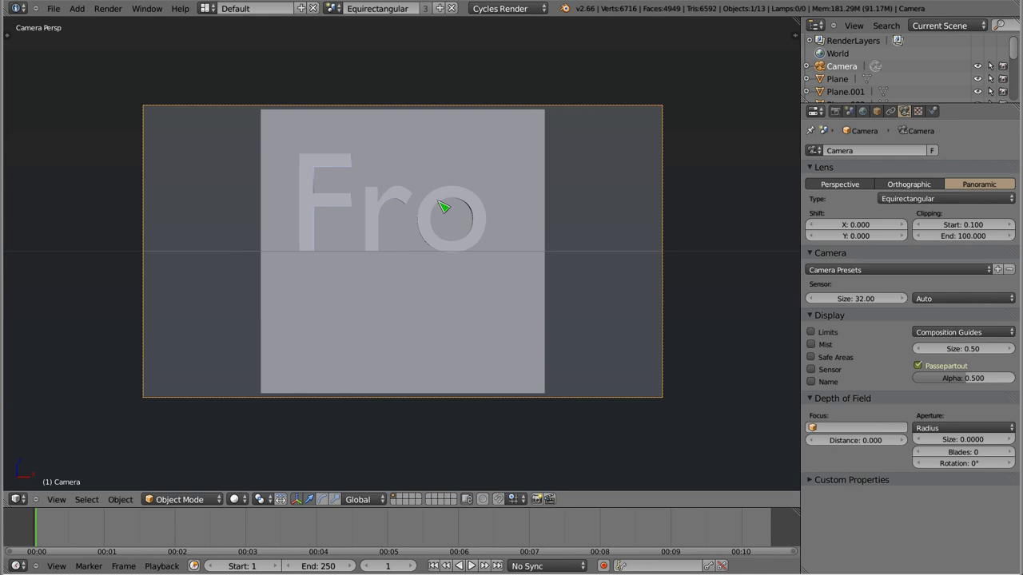
pyautogui.press('F12')
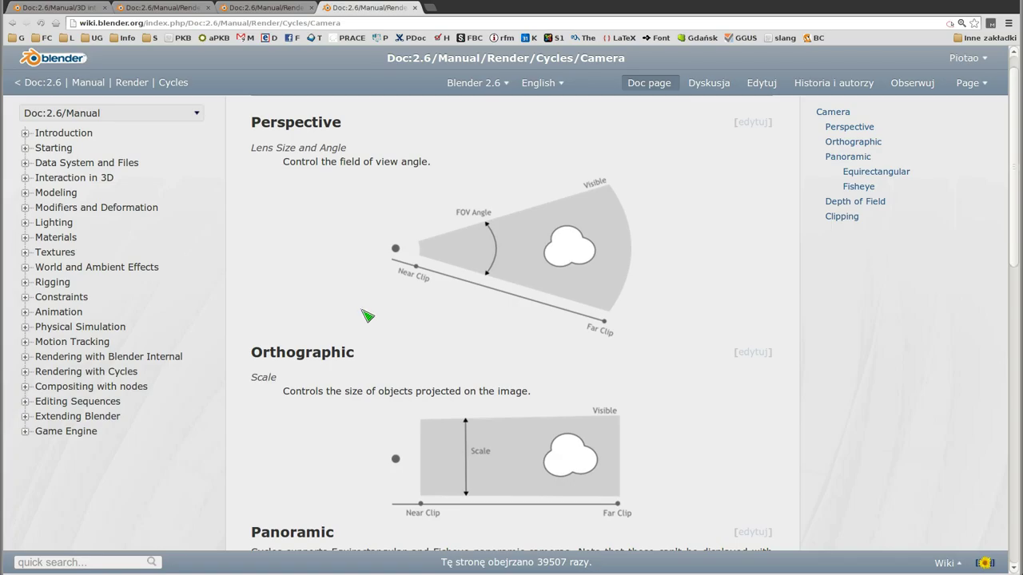
# - Search 'equirec' in a new tab and open Wikipedia's Equirectangular projection article
pyautogui.hotkey('ctrl', 't')
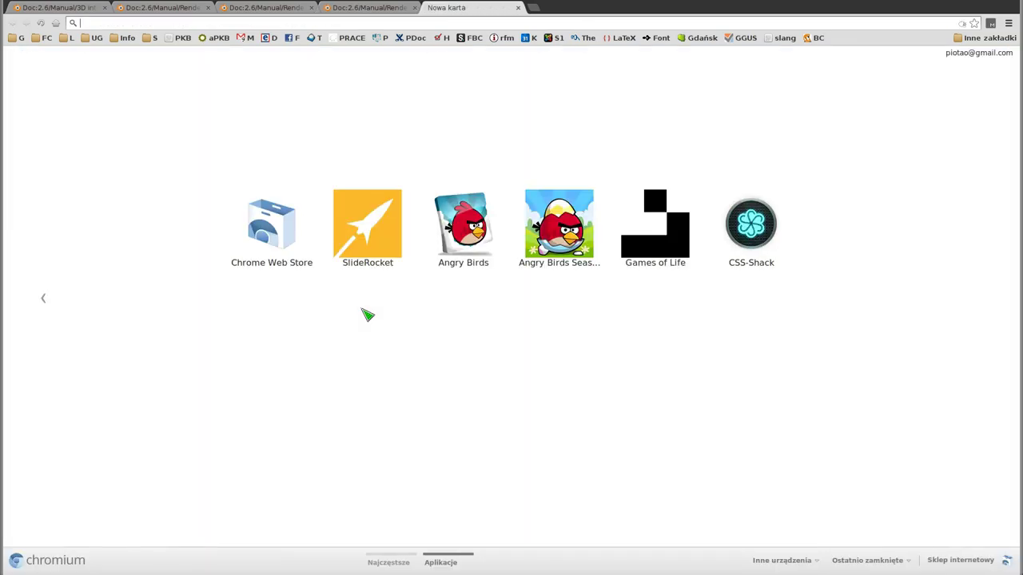
pyautogui.write('equi')
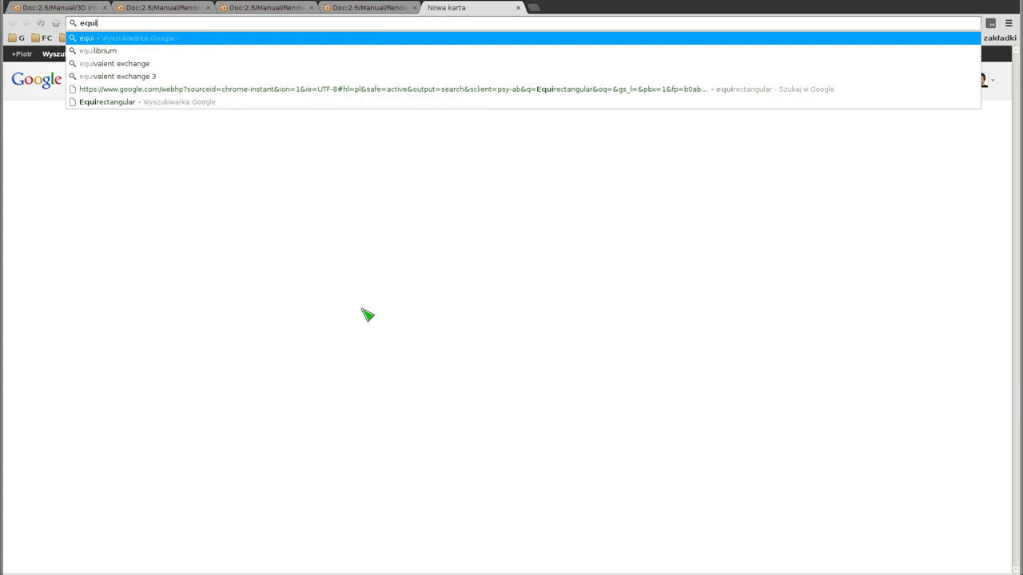
pyautogui.write('rectan')
pyautogui.press('Return')
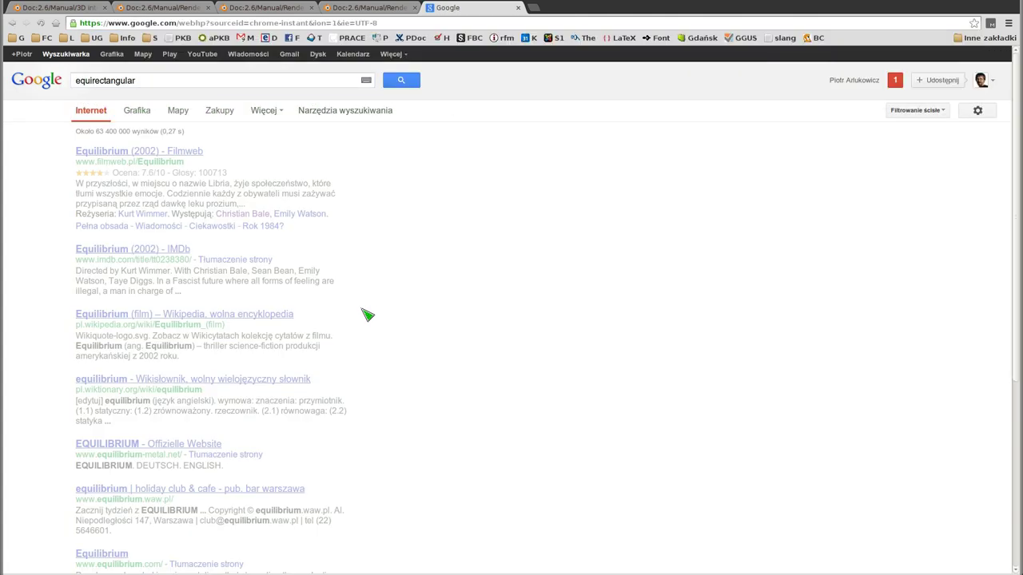
pyautogui.click(184, 184)
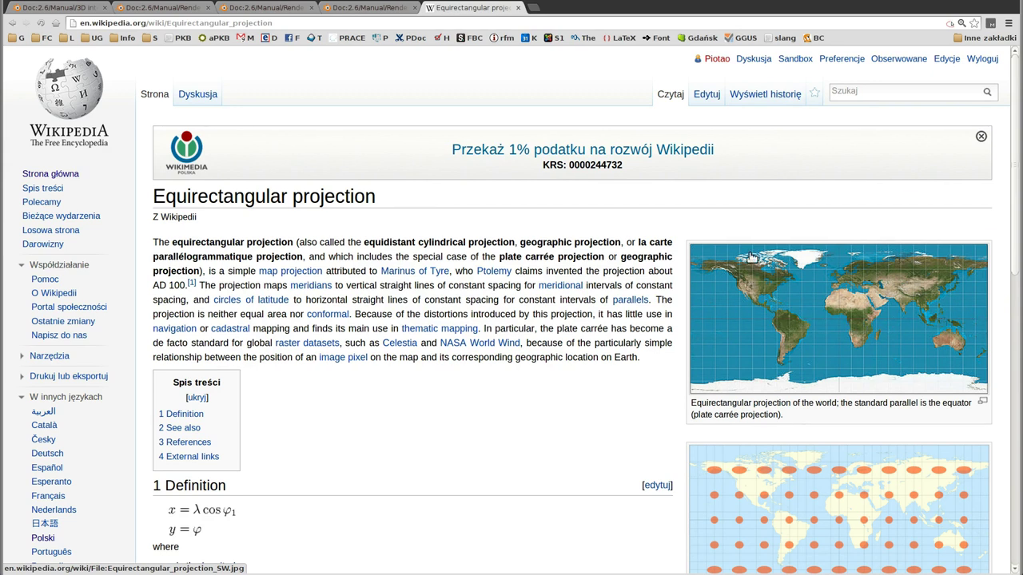
# - Scroll further down the Equirectangular projection article
pyautogui.scroll(-2, 743, 368)
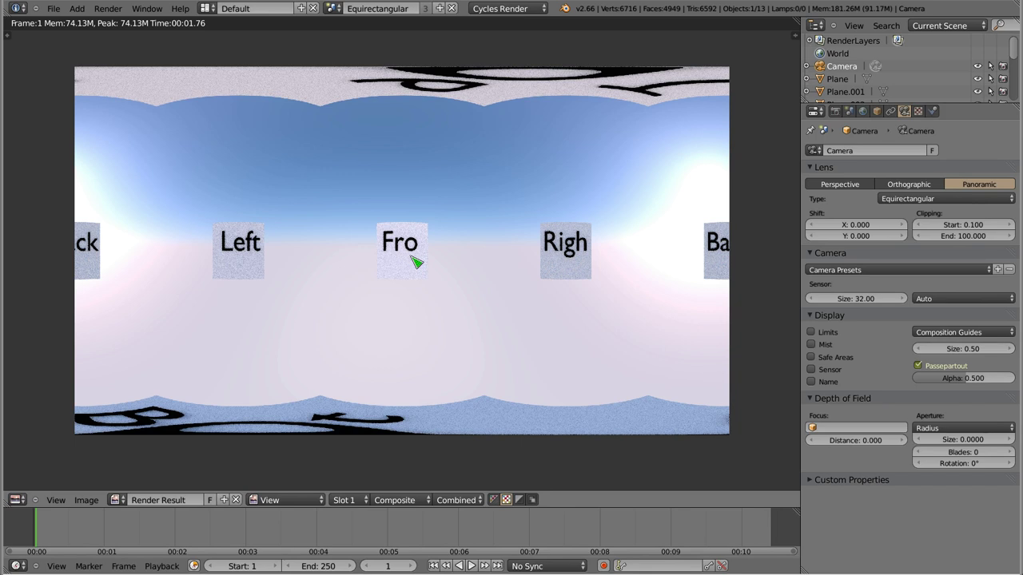
# - Save the panoramic render as equi.hdr in Radiance HDR format, then return to the 3D view
pyautogui.press('F3')
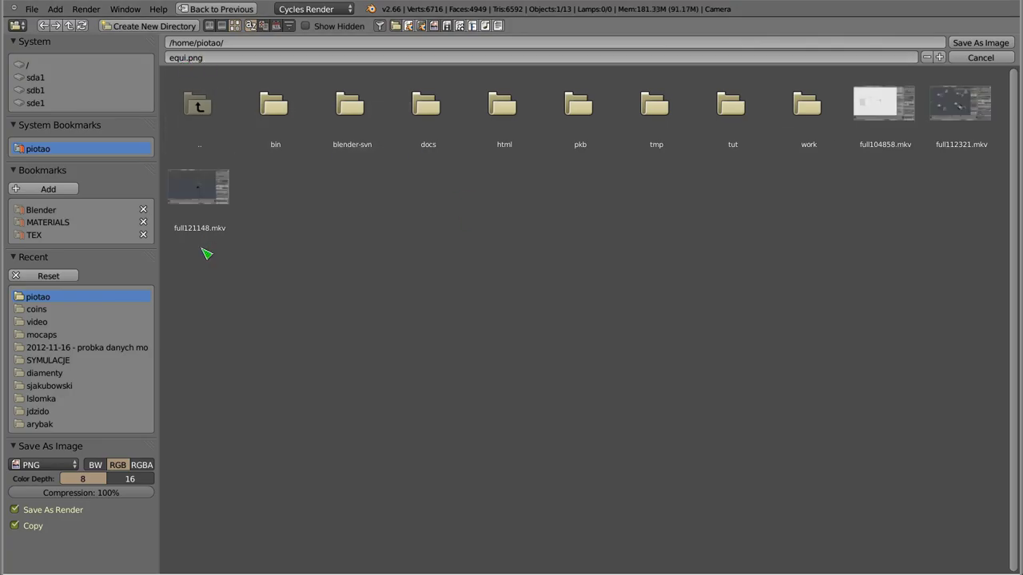
pyautogui.click(67, 464)
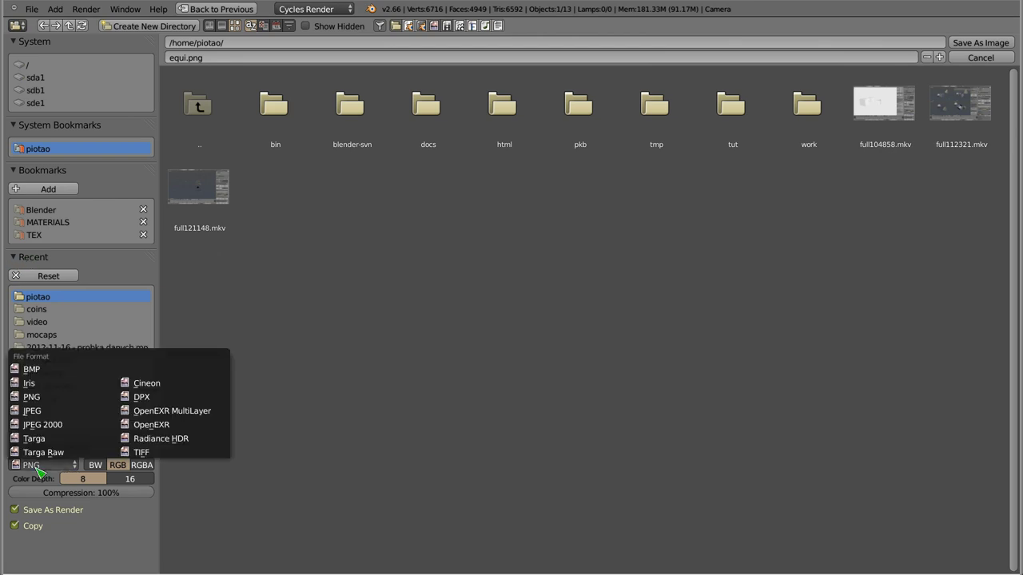
pyautogui.click(163, 447)
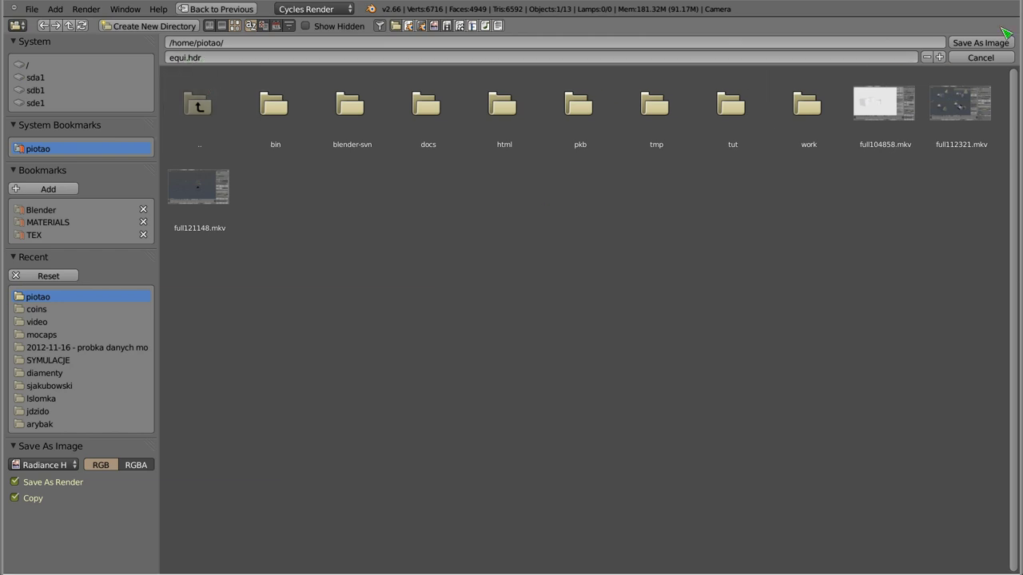
pyautogui.click(979, 43)
pyautogui.press('Escape')
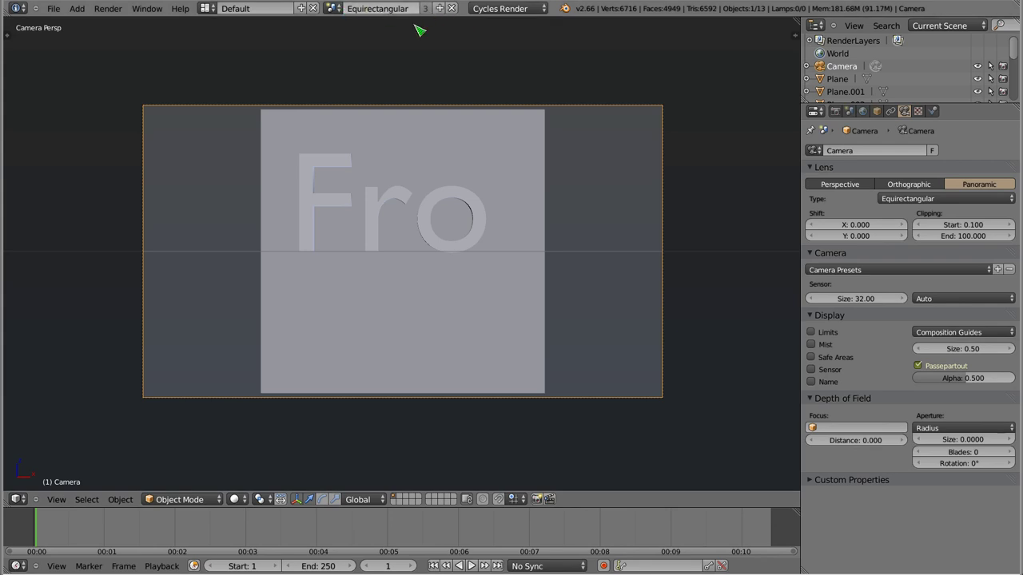
# - Create a new empty scene and add a smooth-shaded UV sphere at its centre
pyautogui.click(438, 8)
pyautogui.click(403, 30)
pyautogui.moveTo(404, 271)
pyautogui.mouseDown(button='middle')
pyautogui.moveTo(422, 297)
pyautogui.moveTo(400, 319)
pyautogui.moveTo(404, 247)
pyautogui.mouseUp(button='middle')
pyautogui.hotkey('shift', 'a')
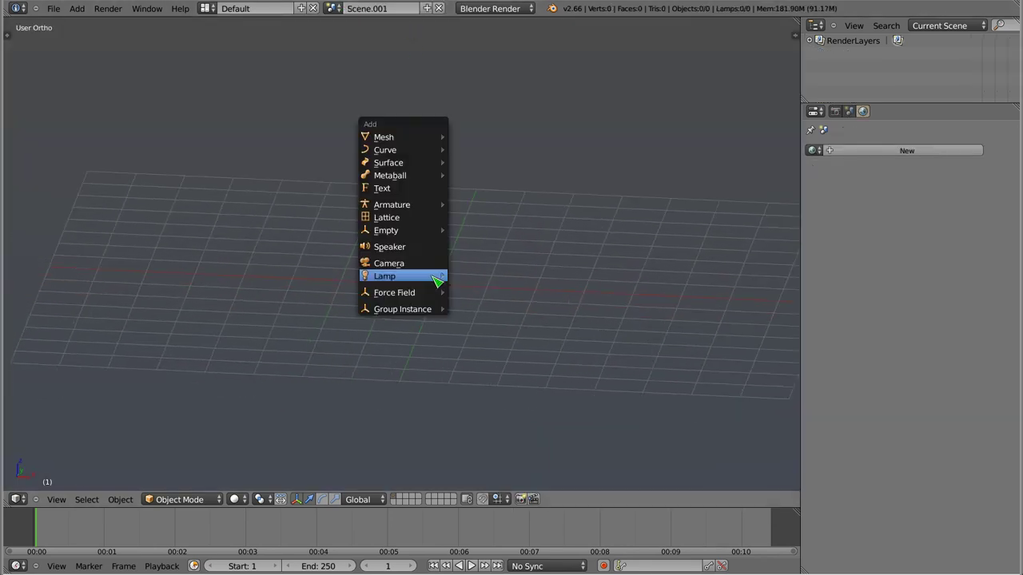
pyautogui.moveTo(385, 137)
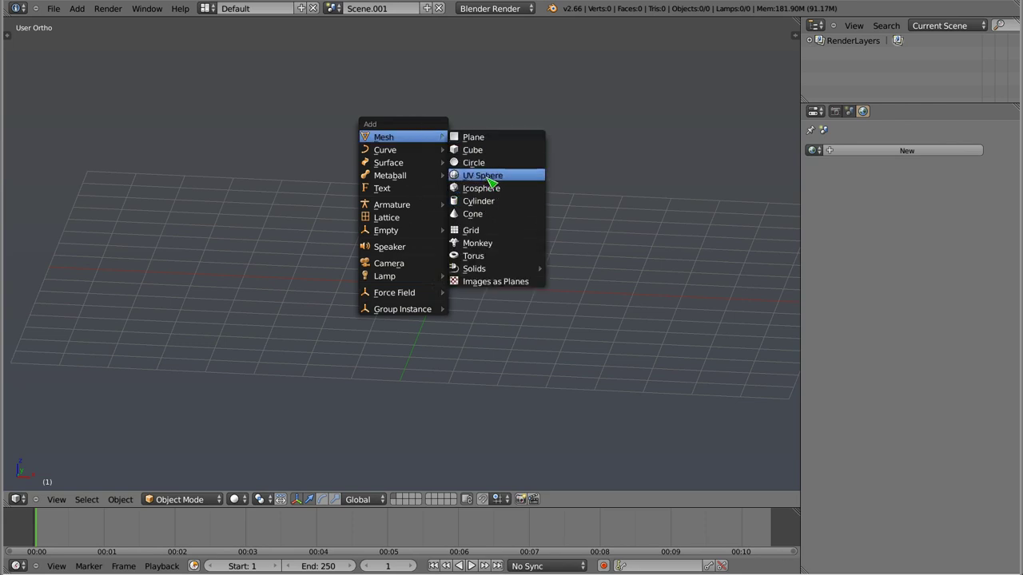
pyautogui.click(489, 178)
pyautogui.moveTo(452, 284)
pyautogui.mouseDown(button='middle')
pyautogui.moveTo(463, 279)
pyautogui.moveTo(447, 303)
pyautogui.moveTo(437, 285)
pyautogui.mouseUp(button='middle')
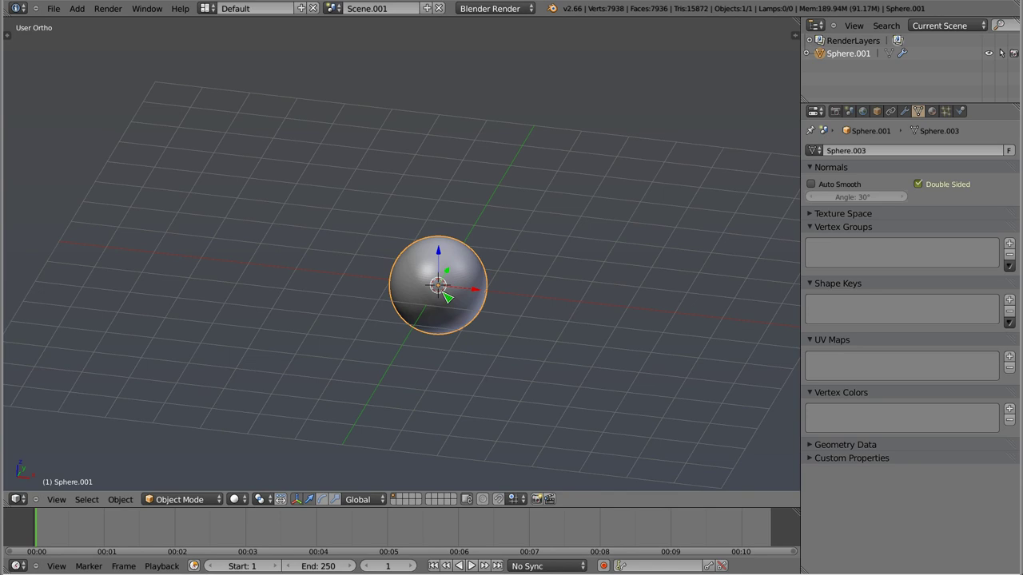
pyautogui.press('t')
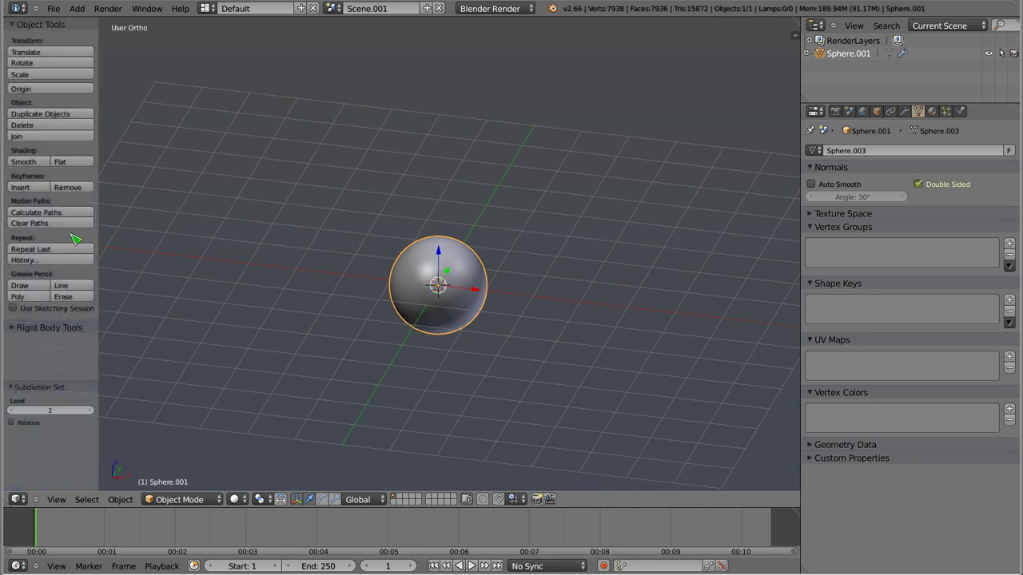
pyautogui.click(23, 162)
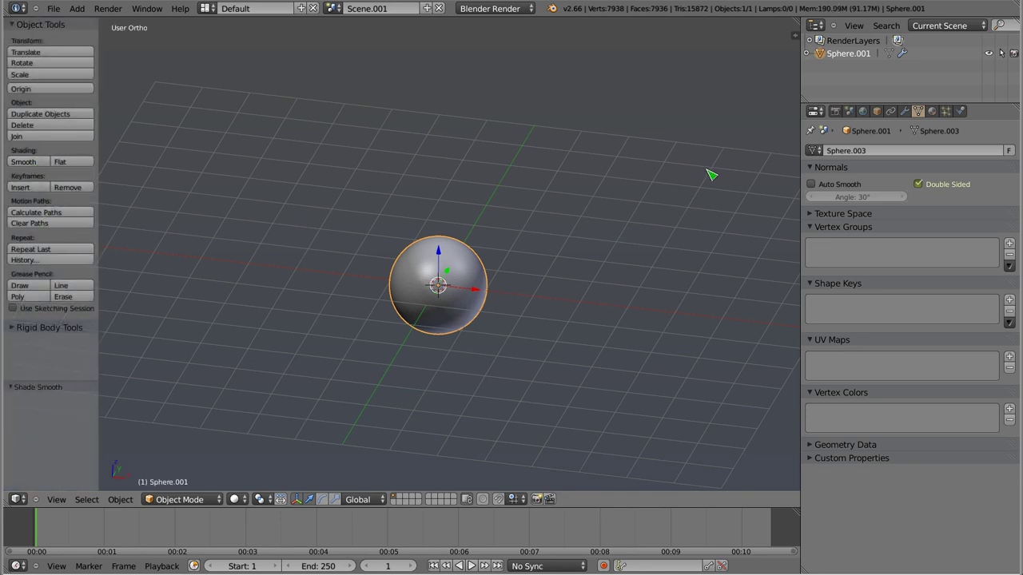
# - Switch rendering to Cycles and give the sphere a new material
pyautogui.click(495, 8)
pyautogui.click(502, 49)
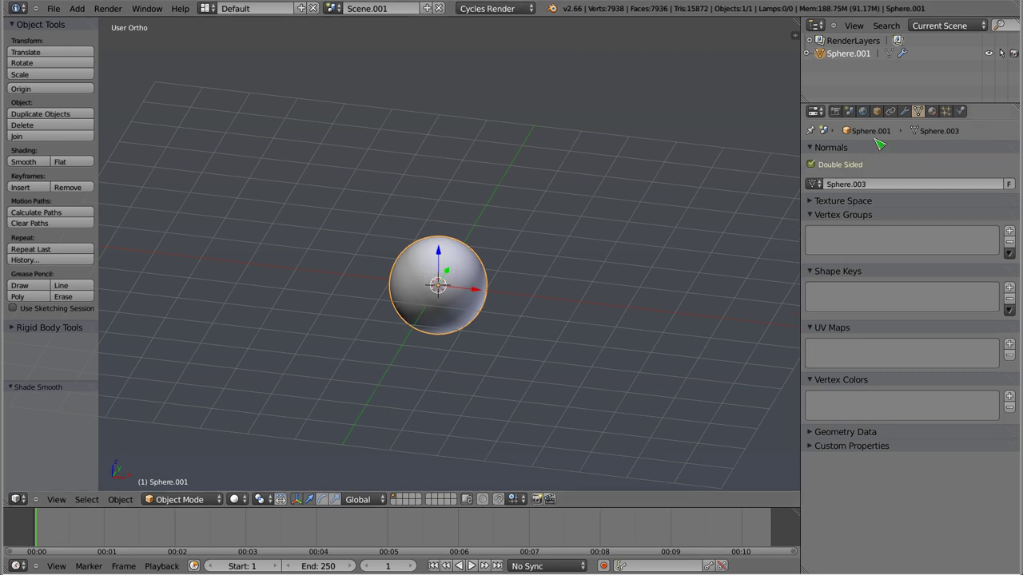
pyautogui.click(932, 111)
pyautogui.click(870, 188)
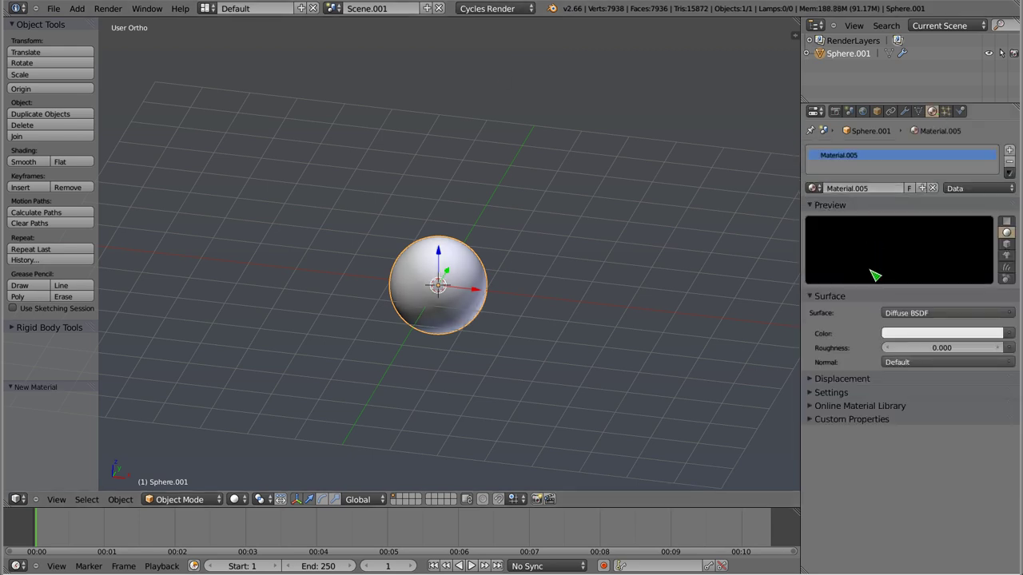
# - Switch the sphere's surface to Glossy BSDF and zoom in on it in Rendered viewport shading
pyautogui.click(912, 315)
pyautogui.click(855, 375)
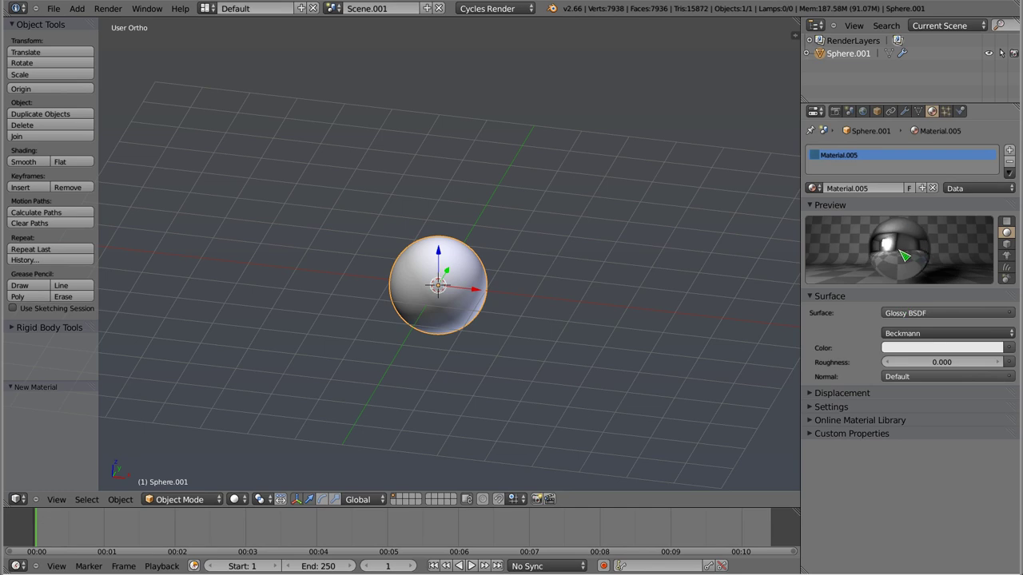
pyautogui.click(238, 499)
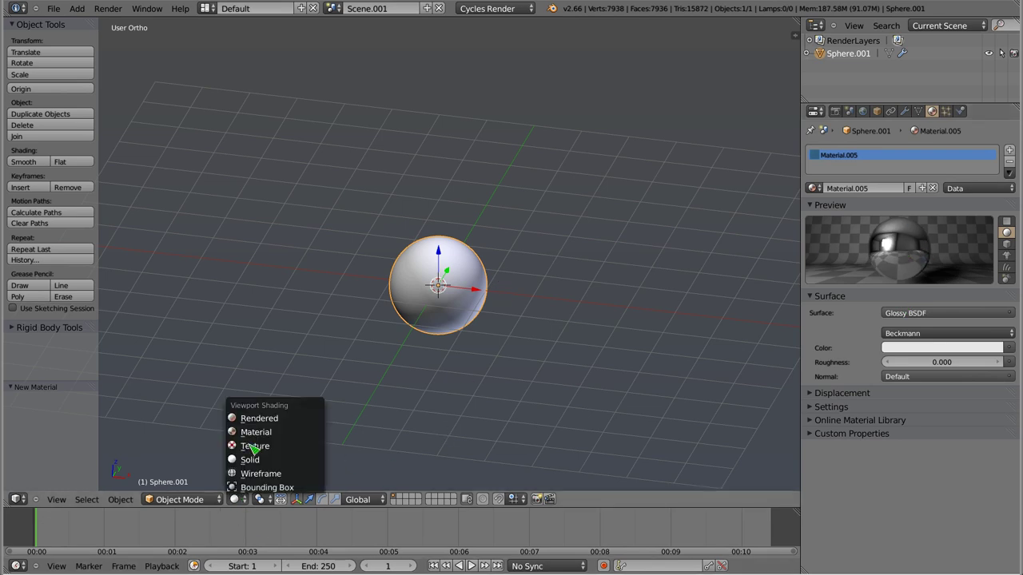
pyautogui.click(254, 420)
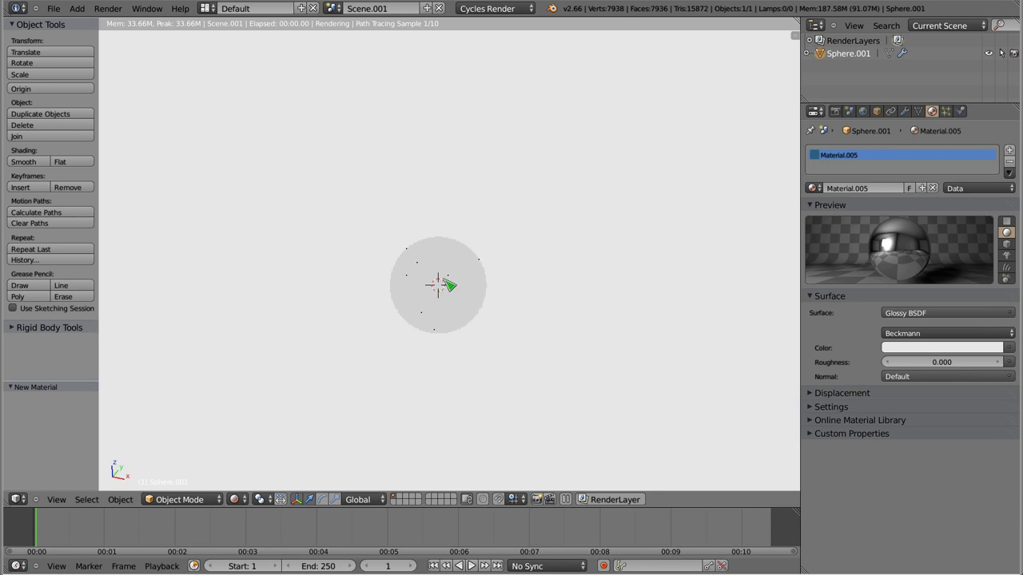
pyautogui.scroll(2, 446, 293)
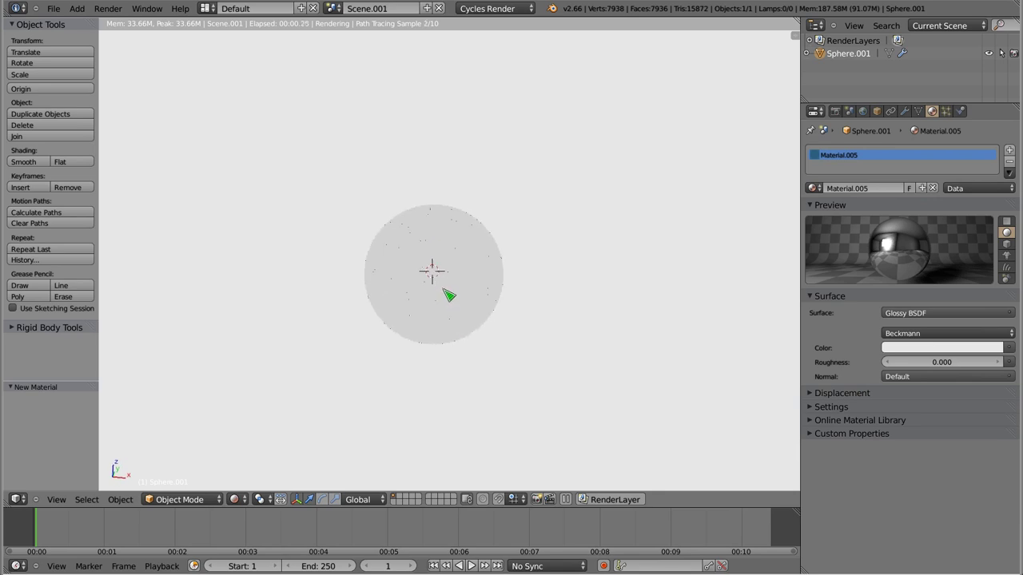
pyautogui.scroll(2, 448, 284)
pyautogui.keyDown('shift'); pyautogui.moveTo(448, 278); pyautogui.dragTo(444, 247, button='middle'); pyautogui.keyUp('shift')
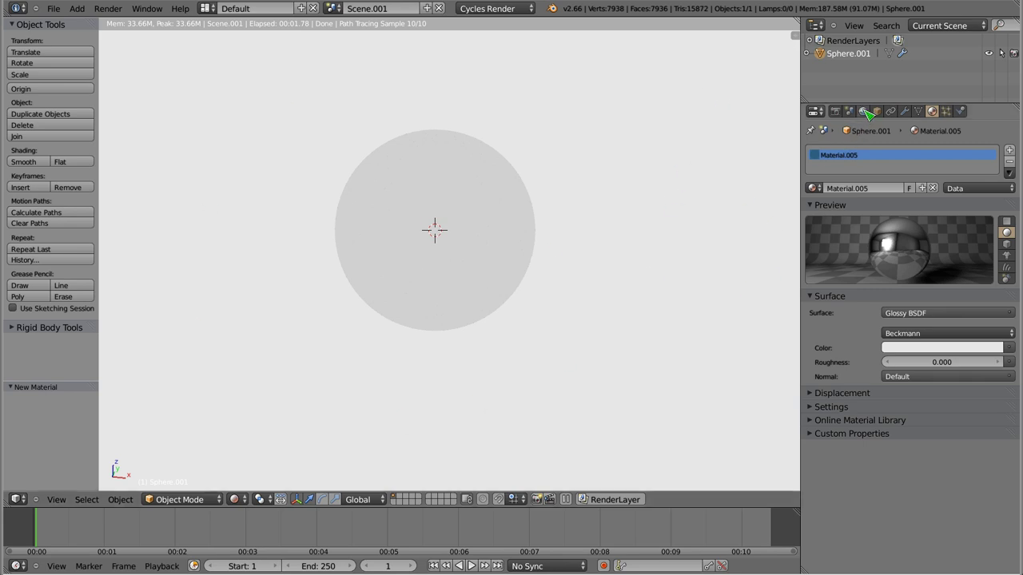
pyautogui.click(862, 111)
# - Create a new world whose Color is an Environment Texture loaded from equi.hdr in the home folder
pyautogui.click(908, 150)
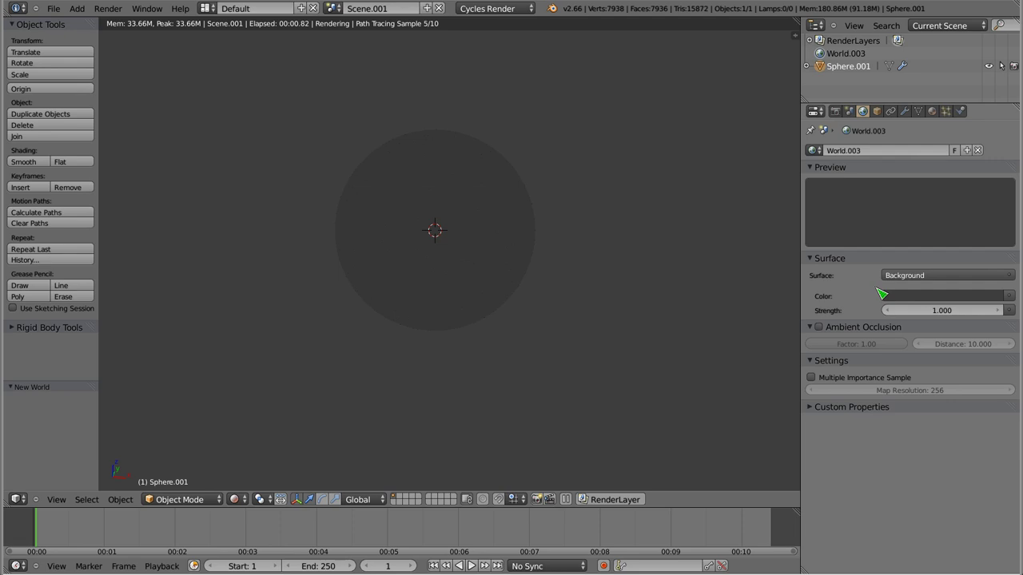
pyautogui.click(1009, 297)
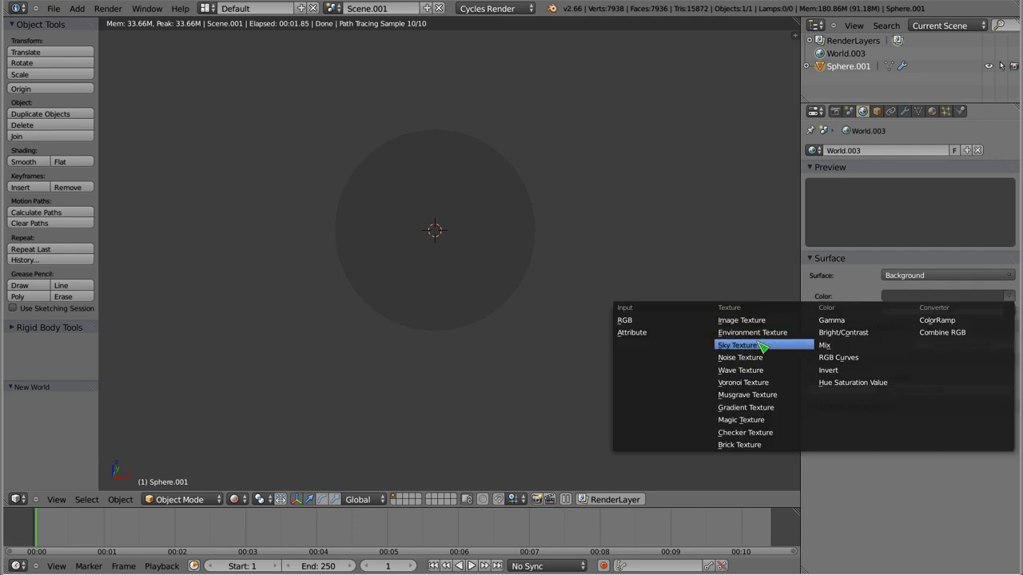
pyautogui.click(785, 337)
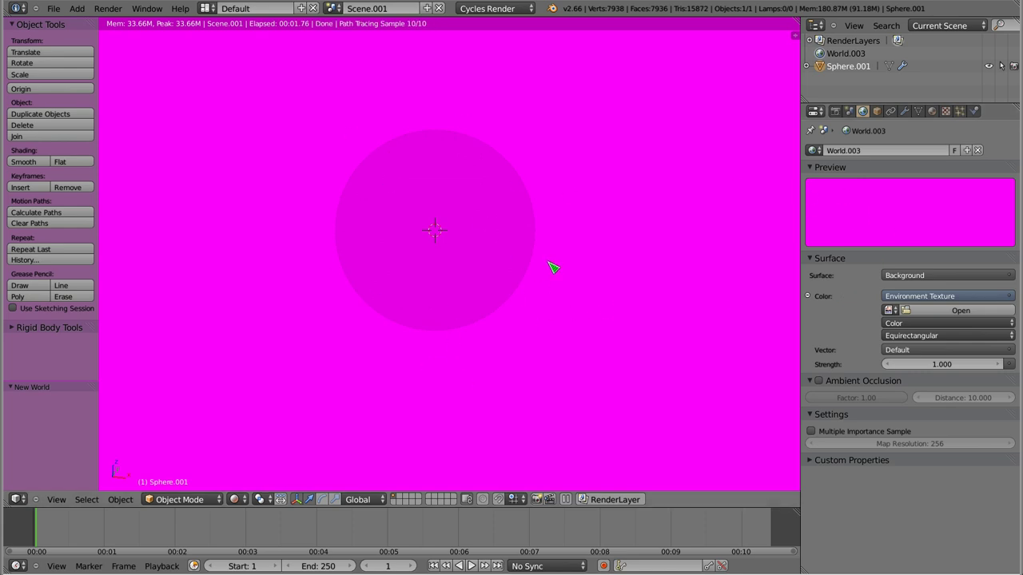
pyautogui.click(955, 311)
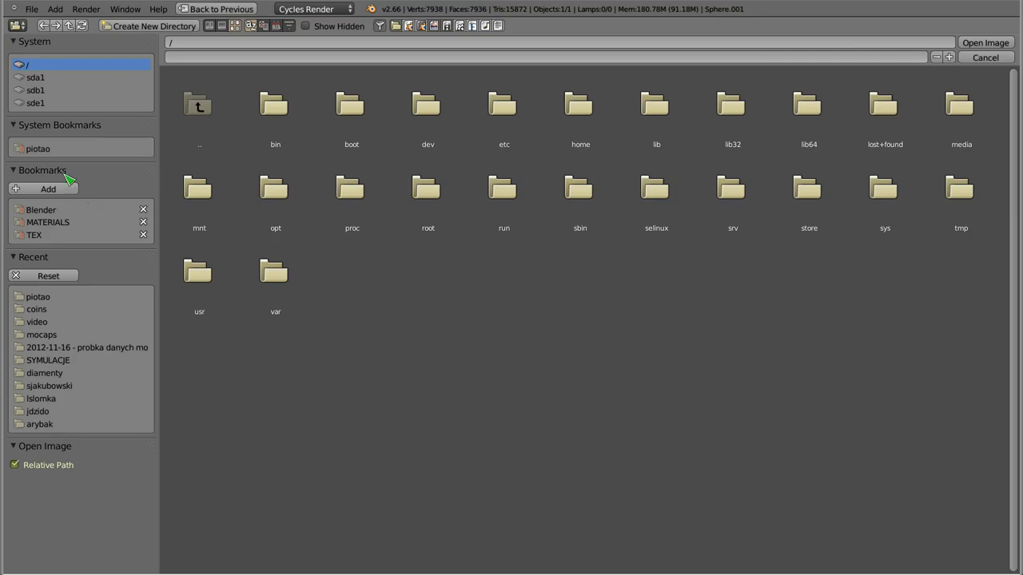
pyautogui.click(53, 151)
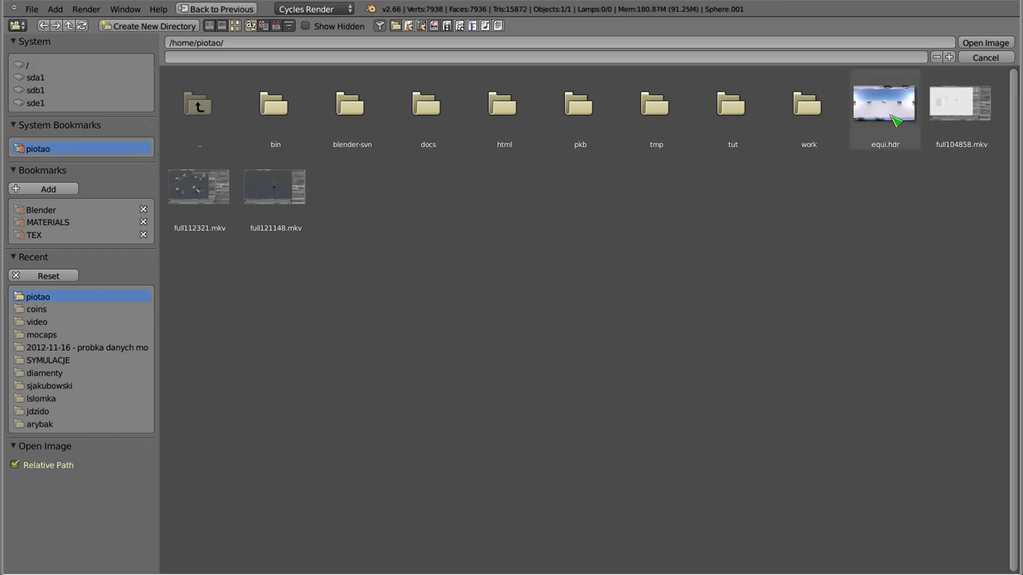
pyautogui.click(883, 103)
pyautogui.click(985, 42)
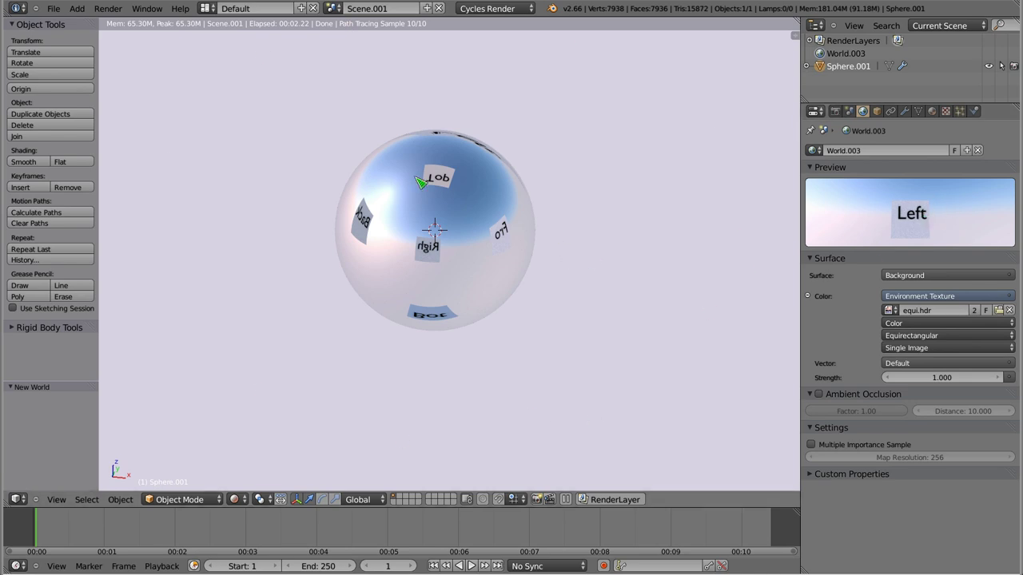
# - Orbit around the glossy sphere, including from below, to see the panel and sky reflections
pyautogui.moveTo(435, 260)
pyautogui.mouseDown(button='middle')
pyautogui.moveTo(541, 283)
pyautogui.moveTo(402, 292)
pyautogui.moveTo(500, 175)
pyautogui.moveTo(437, 272)
pyautogui.moveTo(423, 314)
pyautogui.mouseUp(button='middle')
pyautogui.moveTo(479, 143)
pyautogui.mouseDown(button='middle')
pyautogui.moveTo(406, 440)
pyautogui.moveTo(338, 185)
pyautogui.moveTo(570, 244)
pyautogui.moveTo(493, 390)
pyautogui.moveTo(480, 327)
pyautogui.moveTo(497, 322)
pyautogui.mouseUp(button='middle')
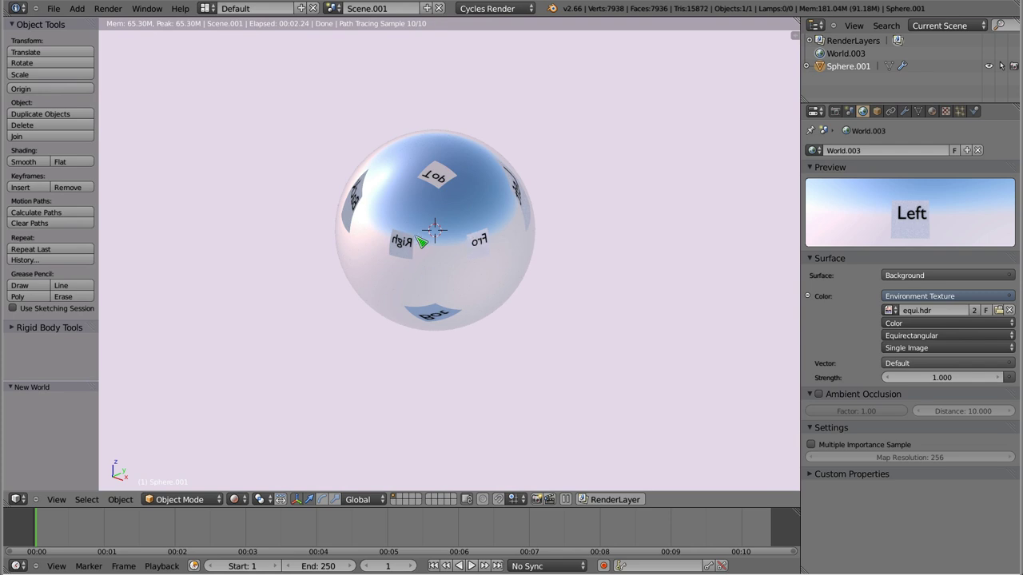
pyautogui.moveTo(437, 254)
pyautogui.mouseDown(button='middle')
pyautogui.moveTo(521, 308)
pyautogui.moveTo(475, 218)
pyautogui.moveTo(472, 321)
pyautogui.mouseUp(button='middle')
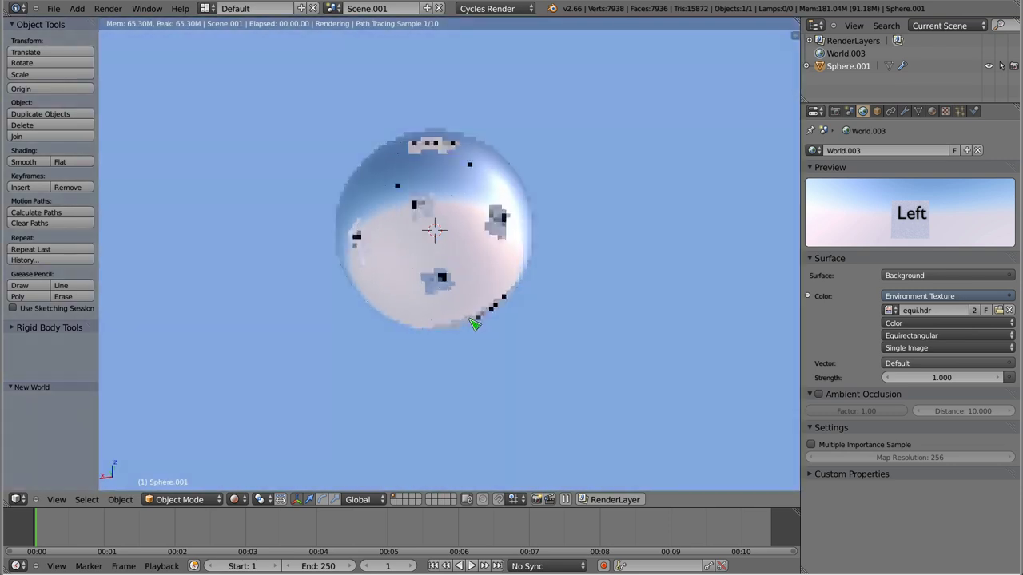
pyautogui.moveTo(425, 246)
pyautogui.mouseDown(button='middle')
pyautogui.moveTo(436, 268)
pyautogui.moveTo(426, 282)
pyautogui.mouseUp(button='middle')
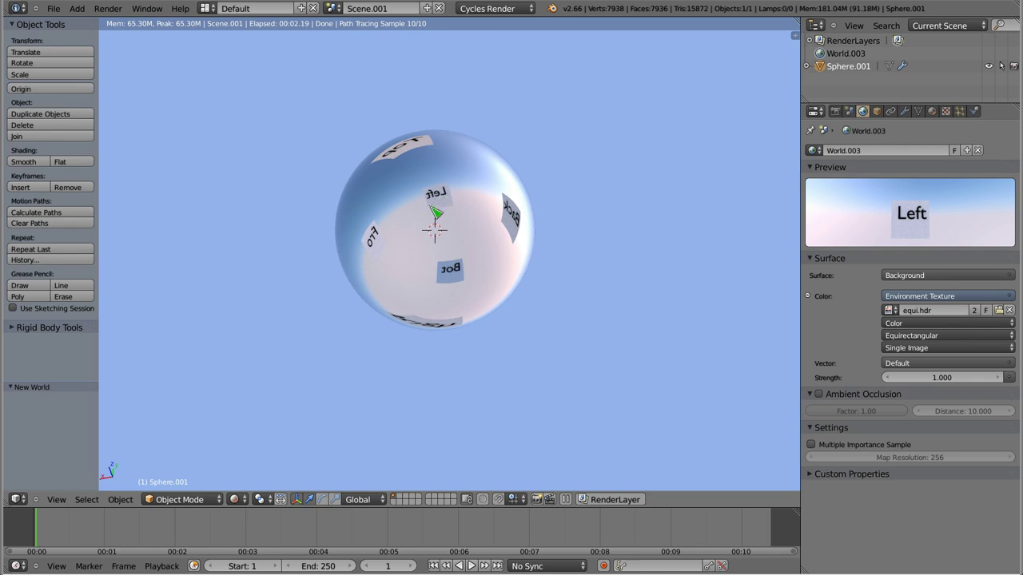
# - Switch to the Equirectangular scene and orbit around the labelled planes
pyautogui.click(331, 9)
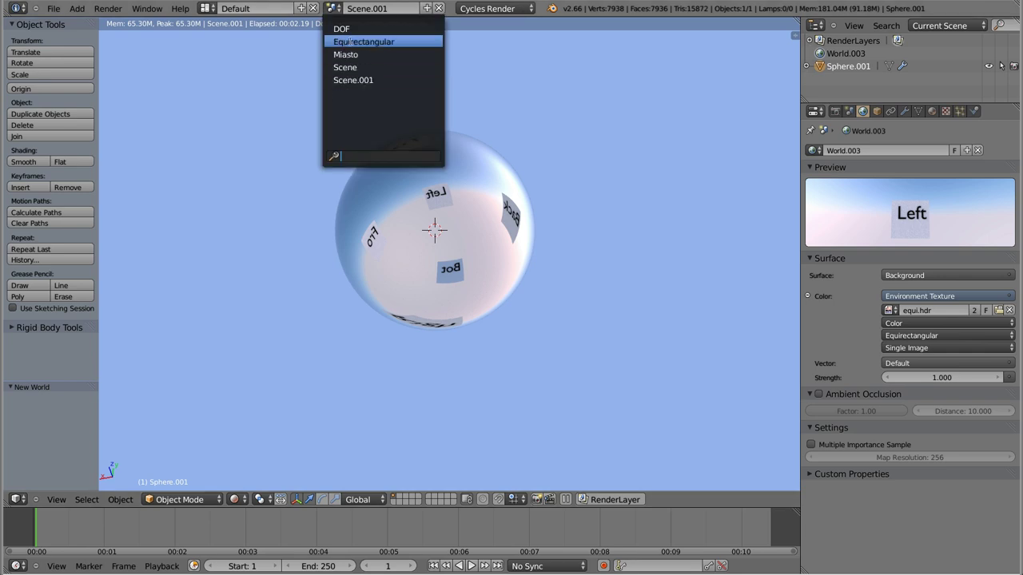
pyautogui.click(349, 41)
pyautogui.moveTo(416, 272)
pyautogui.mouseDown(button='middle')
pyautogui.moveTo(456, 290)
pyautogui.moveTo(490, 181)
pyautogui.mouseUp(button='middle')
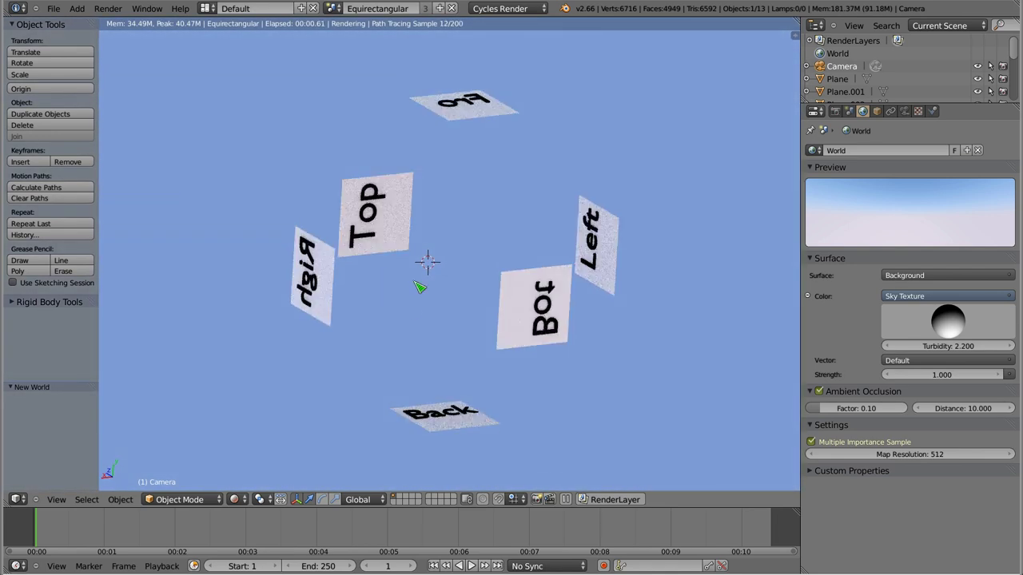
# - Set the camera's Panorama Type to Fisheye Equidistant after briefly trying Fisheye Equisolid
pyautogui.click(905, 110)
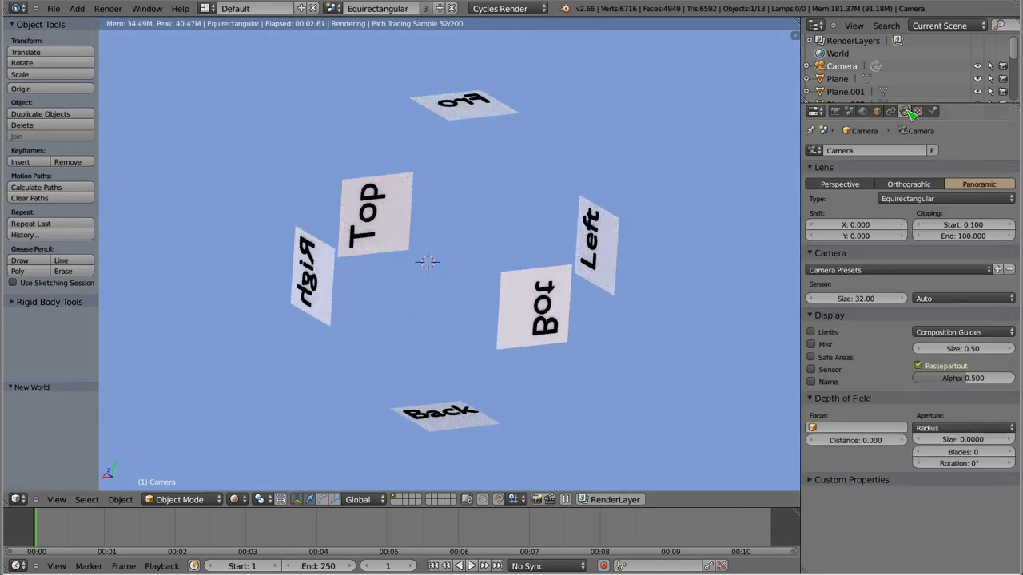
pyautogui.click(946, 198)
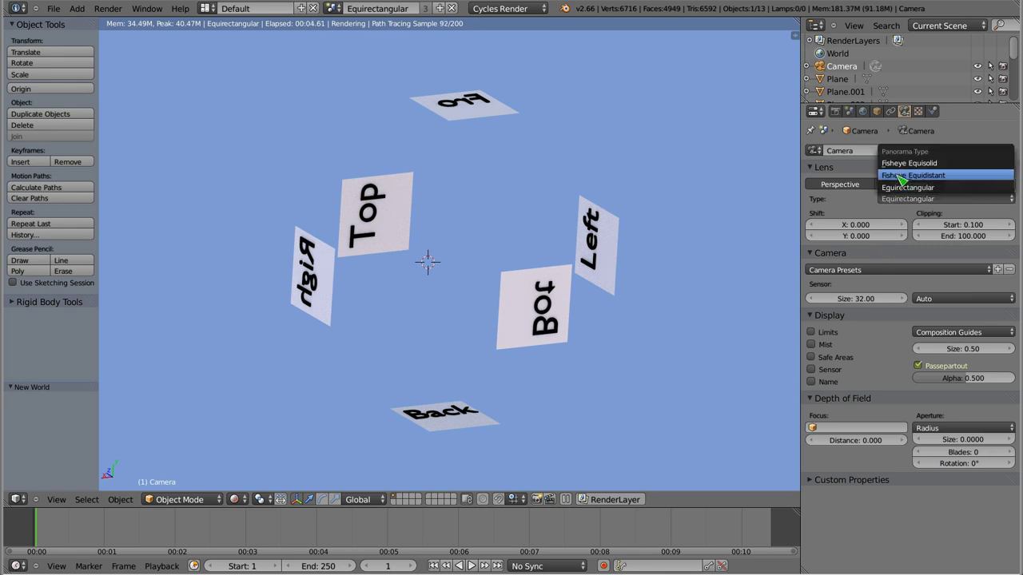
pyautogui.click(954, 182)
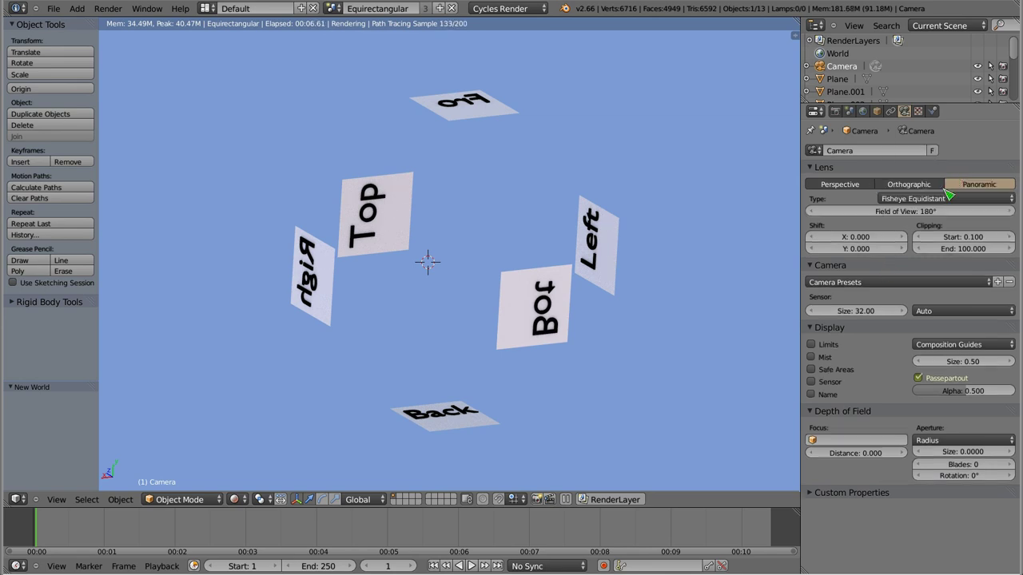
pyautogui.click(923, 204)
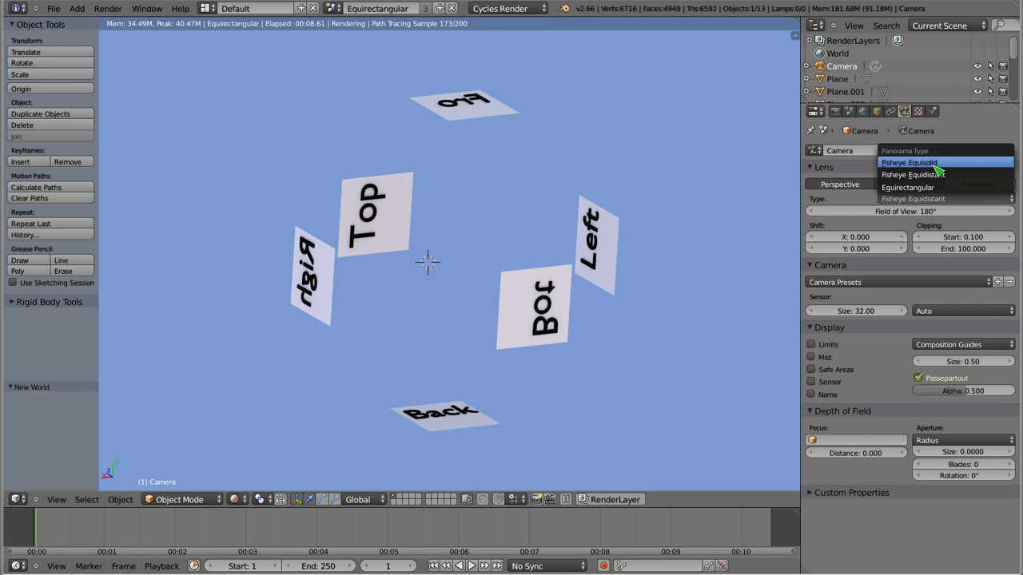
pyautogui.click(941, 166)
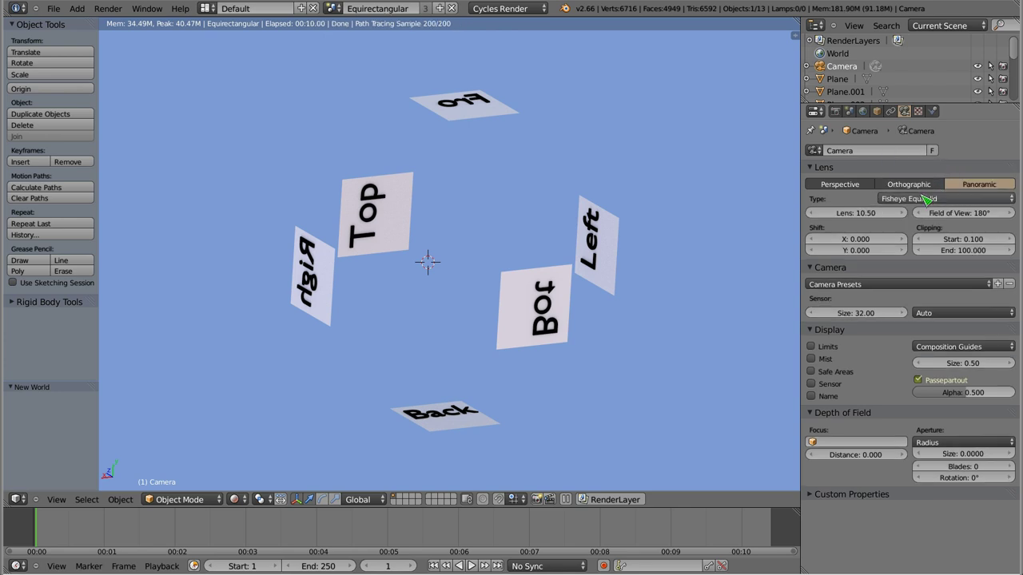
pyautogui.click(921, 200)
pyautogui.click(918, 175)
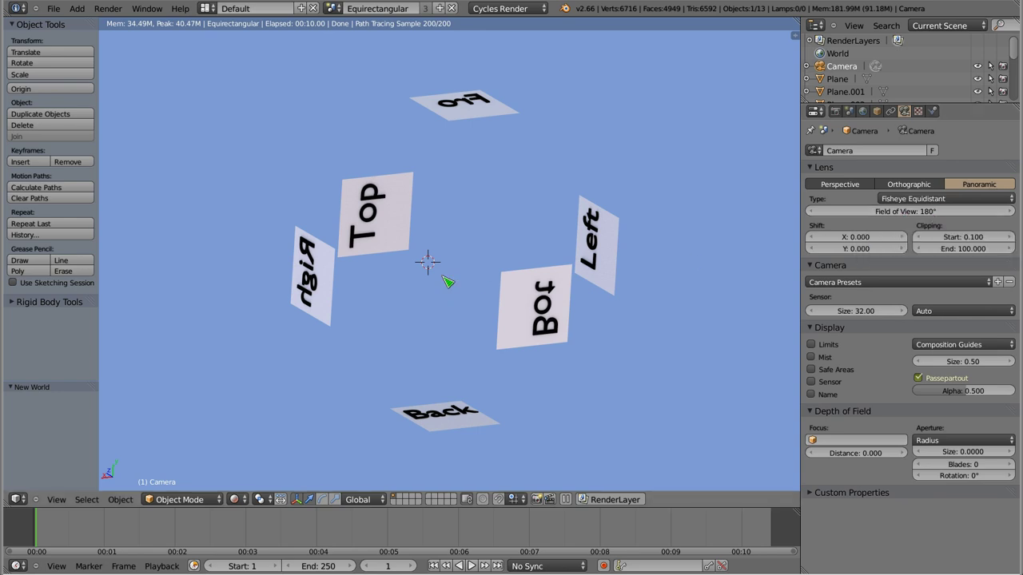
# - Render the labelled planes through the Fisheye Equidistant camera with F12
pyautogui.press('F12')
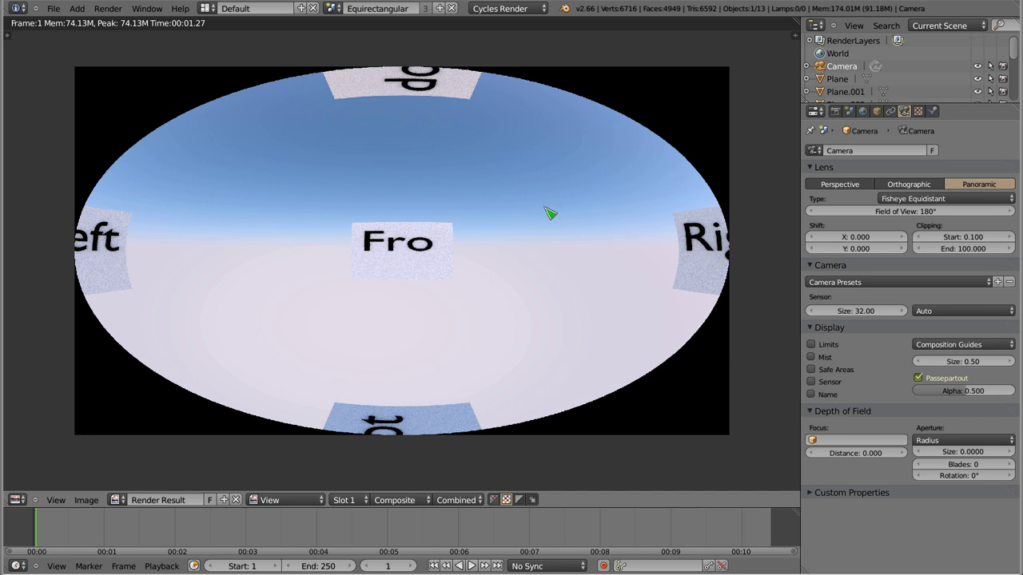
pyautogui.click(333, 8)
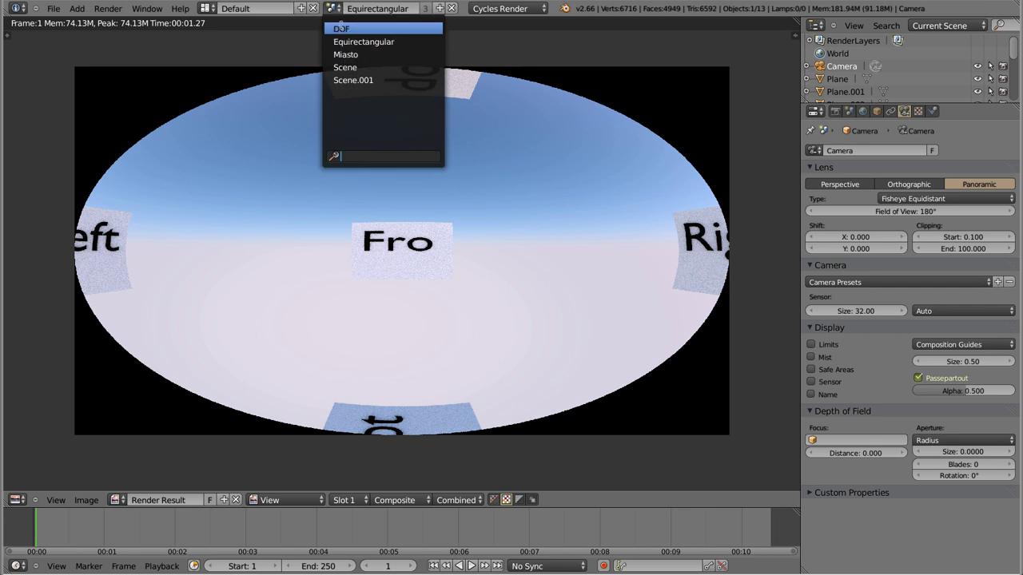
# - In Scene.001, change the equi.hdr world texture projection to Mirror Ball
pyautogui.click(351, 79)
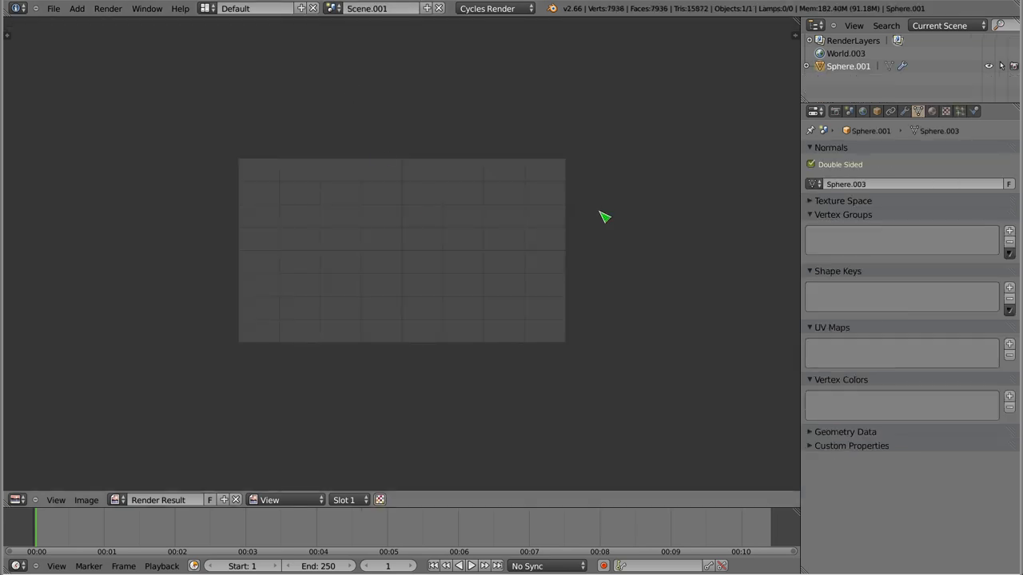
pyautogui.press('Escape')
pyautogui.click(863, 111)
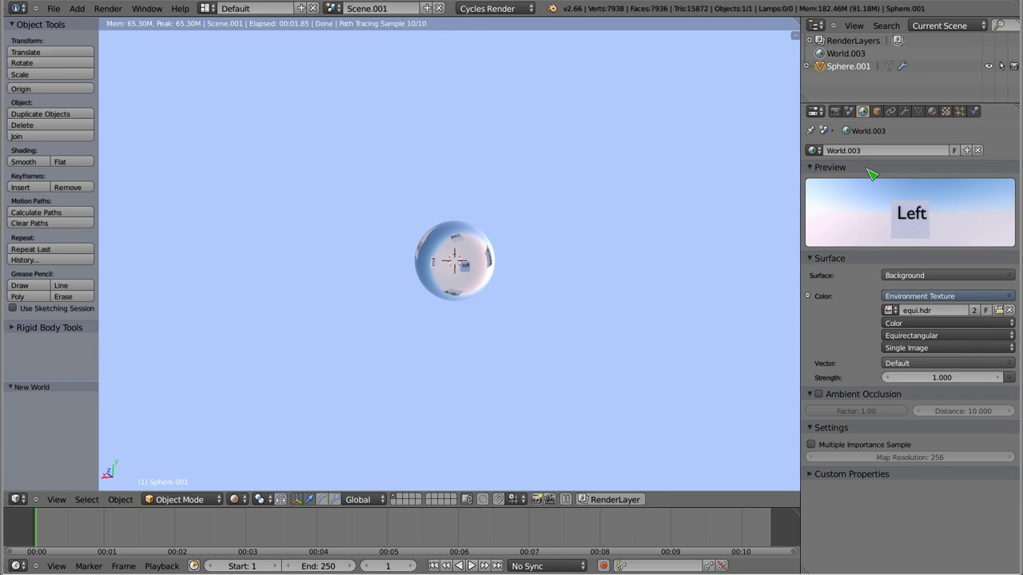
pyautogui.click(918, 339)
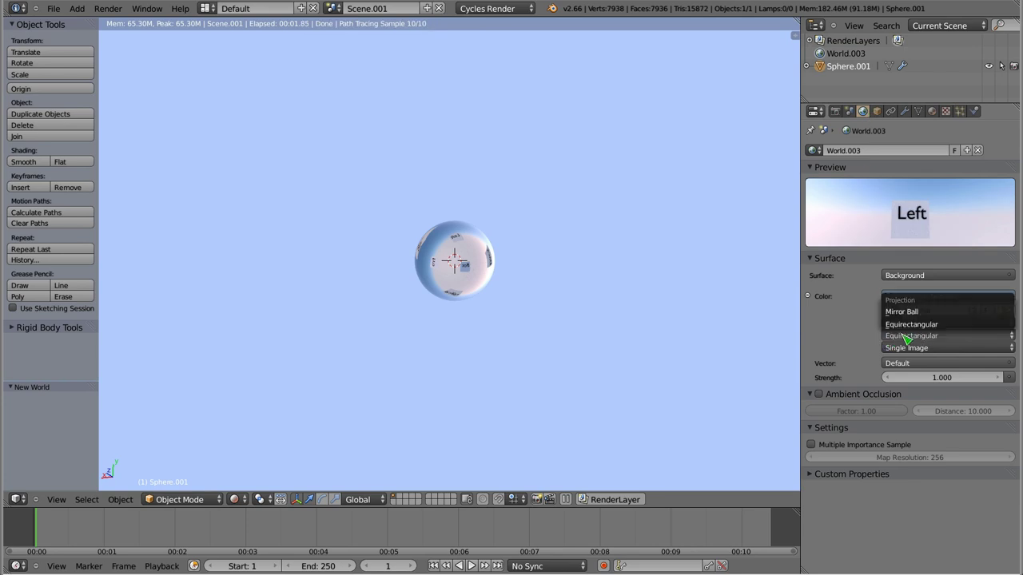
pyautogui.click(920, 313)
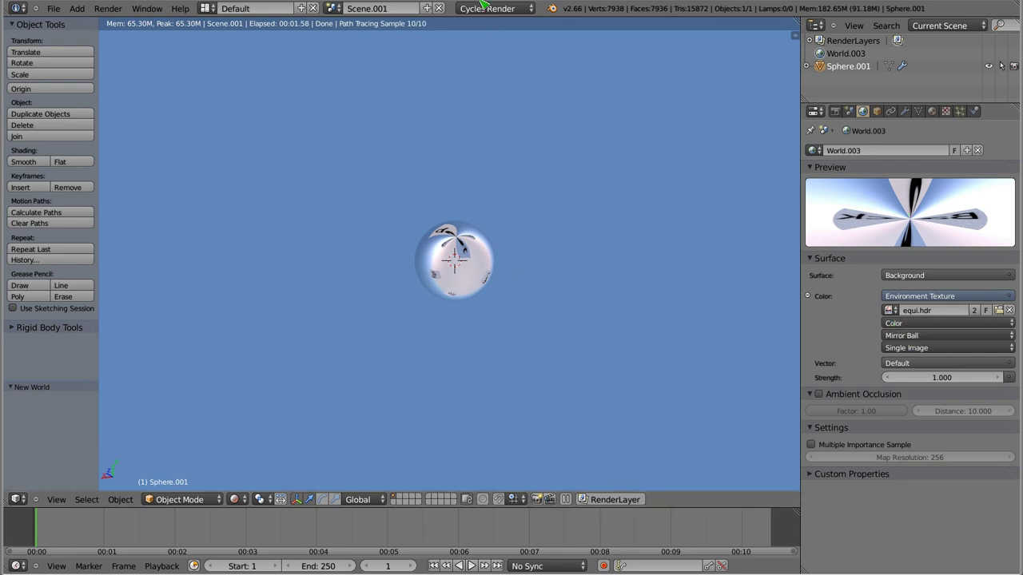
# - Back in the Equirectangular scene, set Panorama Type to Fisheye Equisolid and render with F12
pyautogui.click(332, 8)
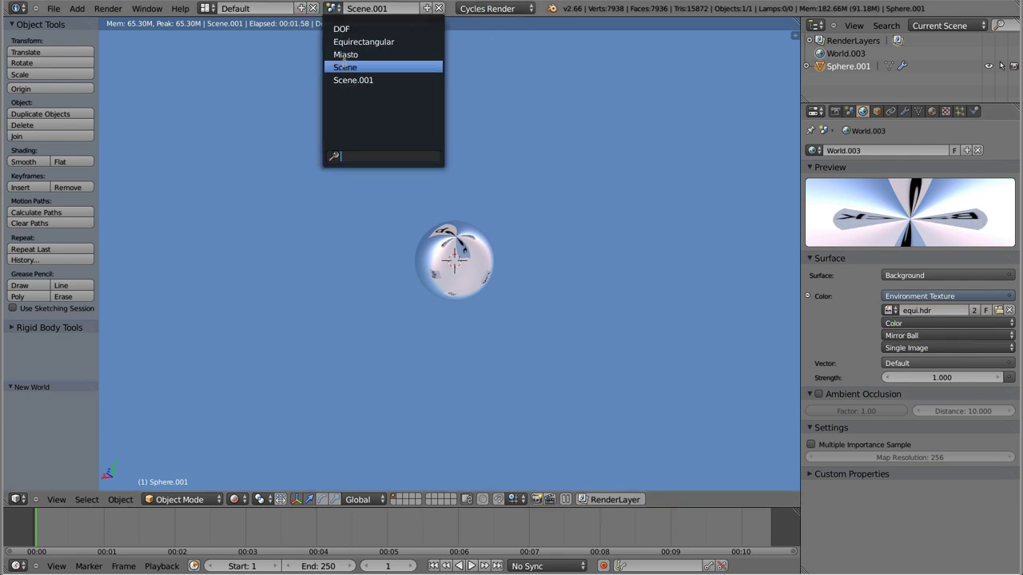
pyautogui.click(352, 41)
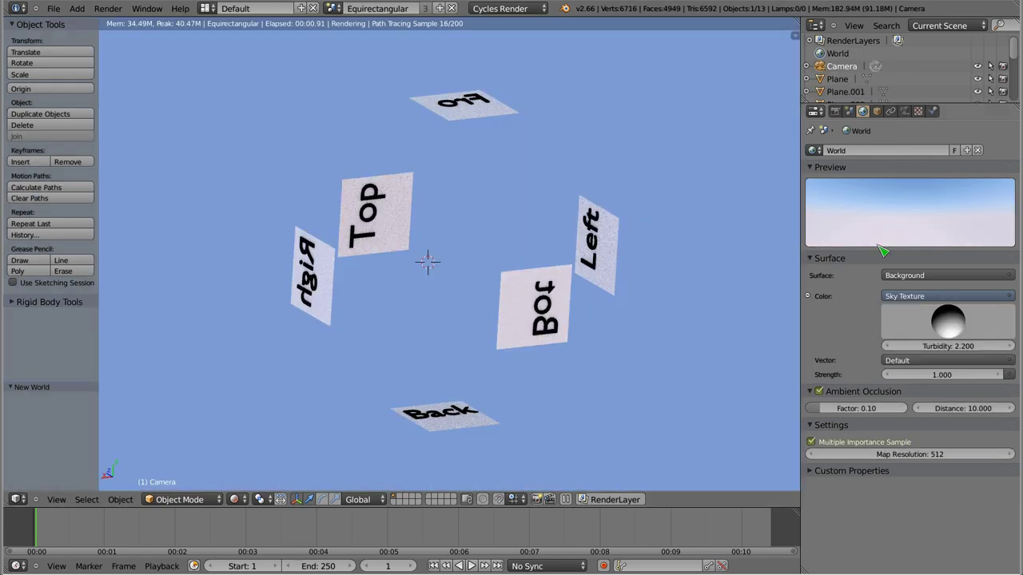
pyautogui.click(903, 111)
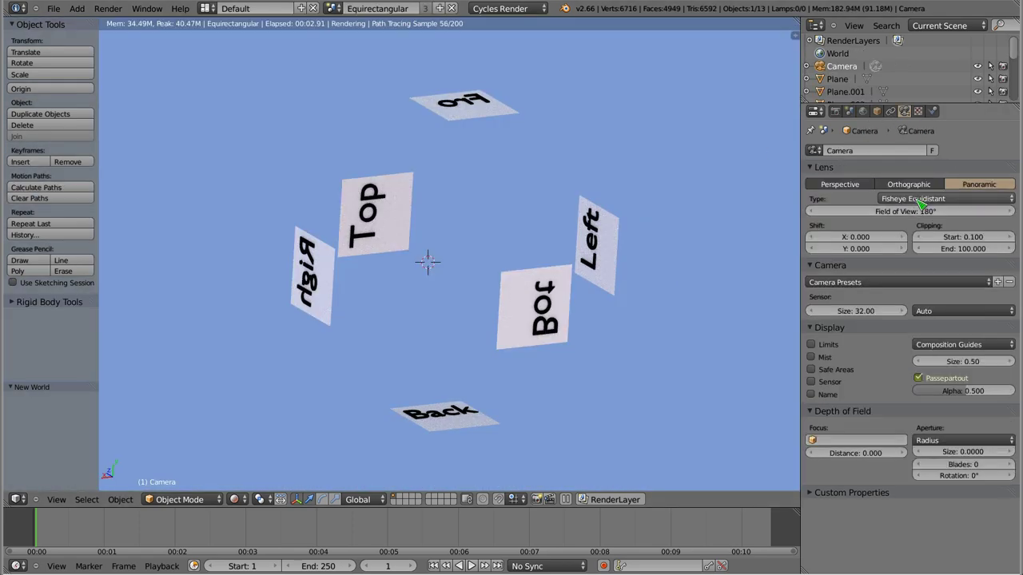
pyautogui.click(921, 200)
pyautogui.click(936, 163)
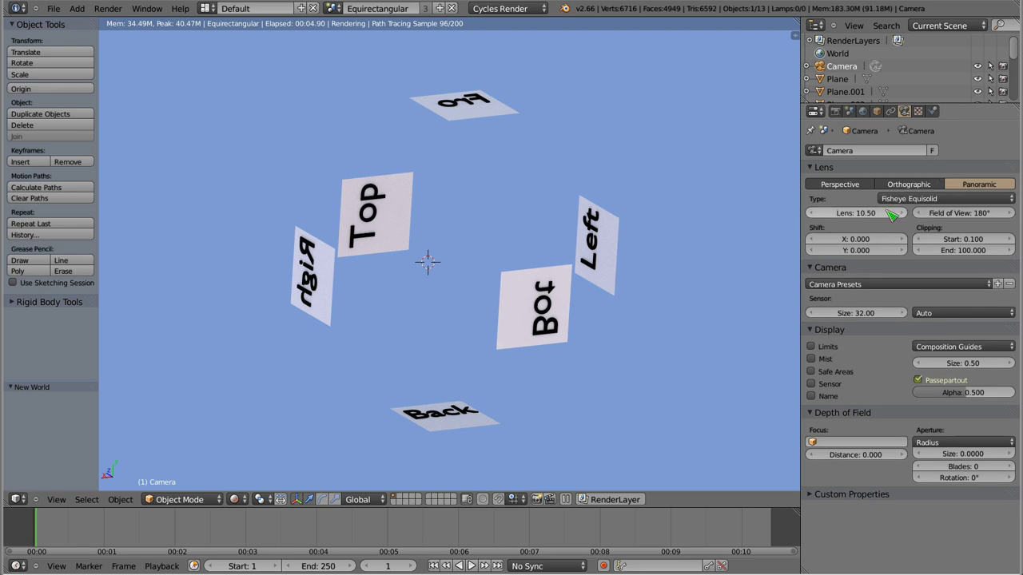
pyautogui.press('F12')
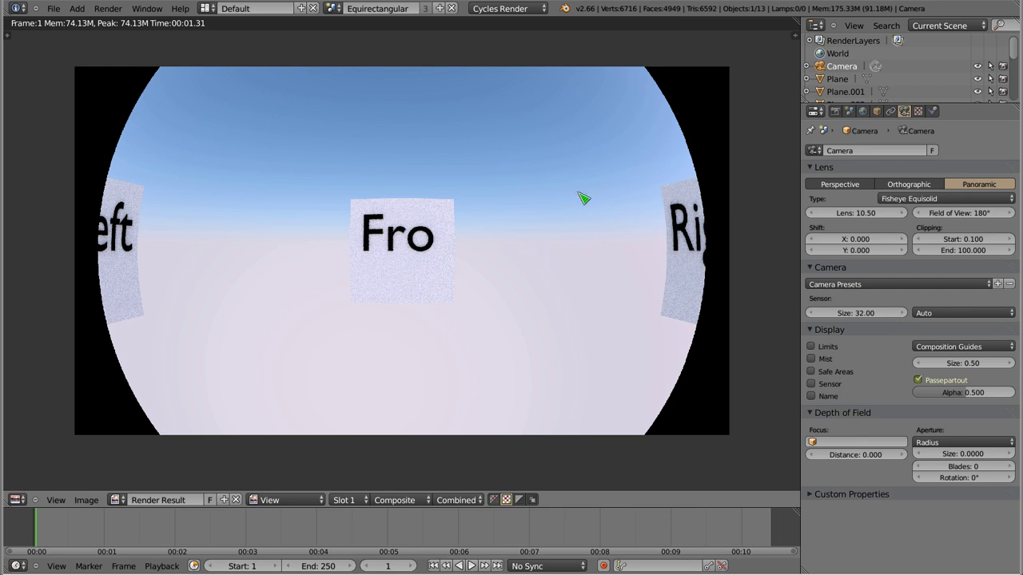
# - Make the camera Orthographic, raise Orthographic Scale to about 19 in camera view, and render
pyautogui.click(898, 188)
pyautogui.press('F12')
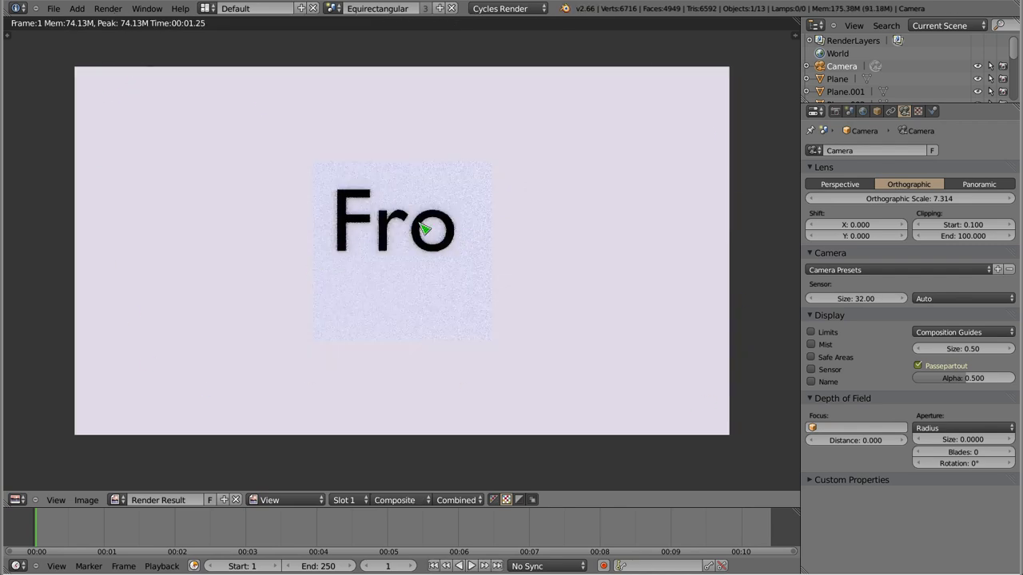
pyautogui.press('Escape')
pyautogui.press('z')
pyautogui.press('KP_0')
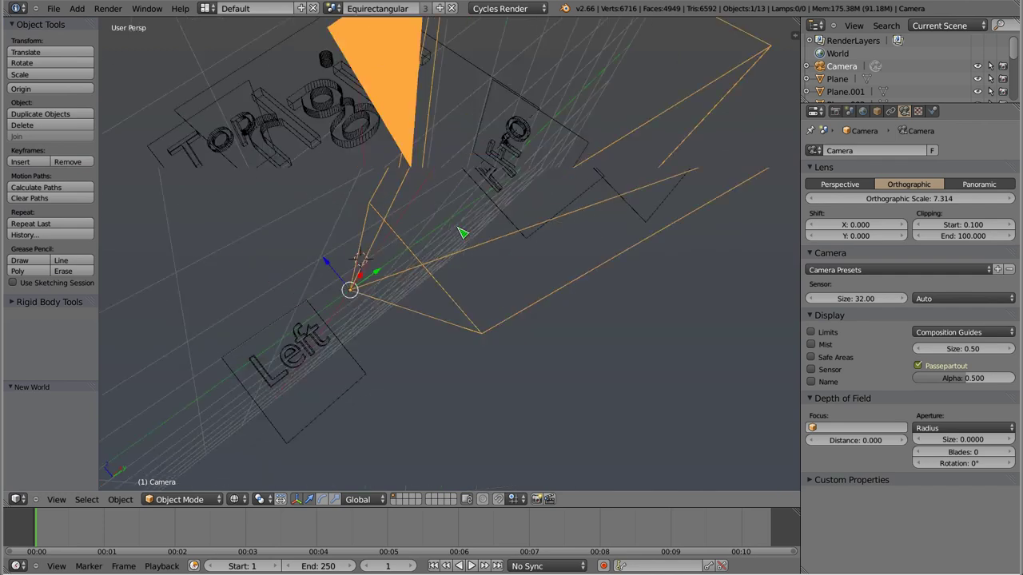
pyautogui.moveTo(909, 199)
pyautogui.mouseDown()
pyautogui.moveTo(951, 198)
pyautogui.moveTo(935, 199)
pyautogui.mouseUp()
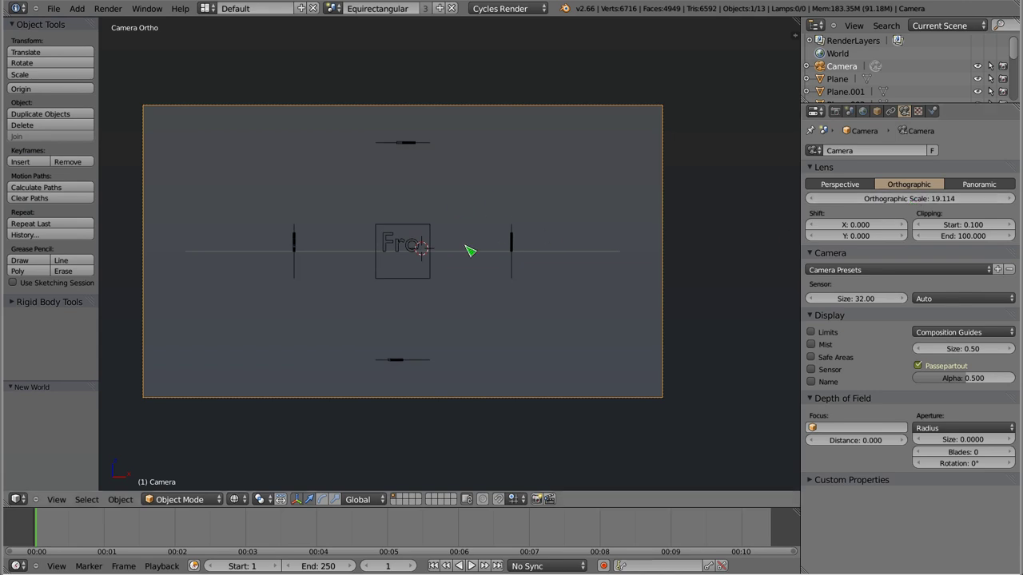
pyautogui.press('F12')
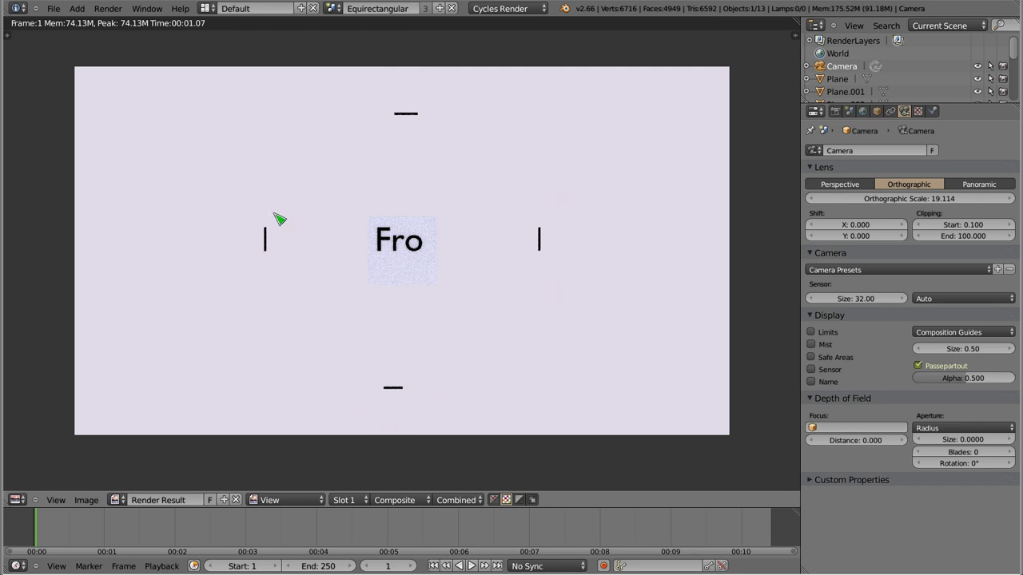
# - Return the camera to a 35 mm Perspective lens, render, and zoom out of the camera view
pyautogui.click(838, 184)
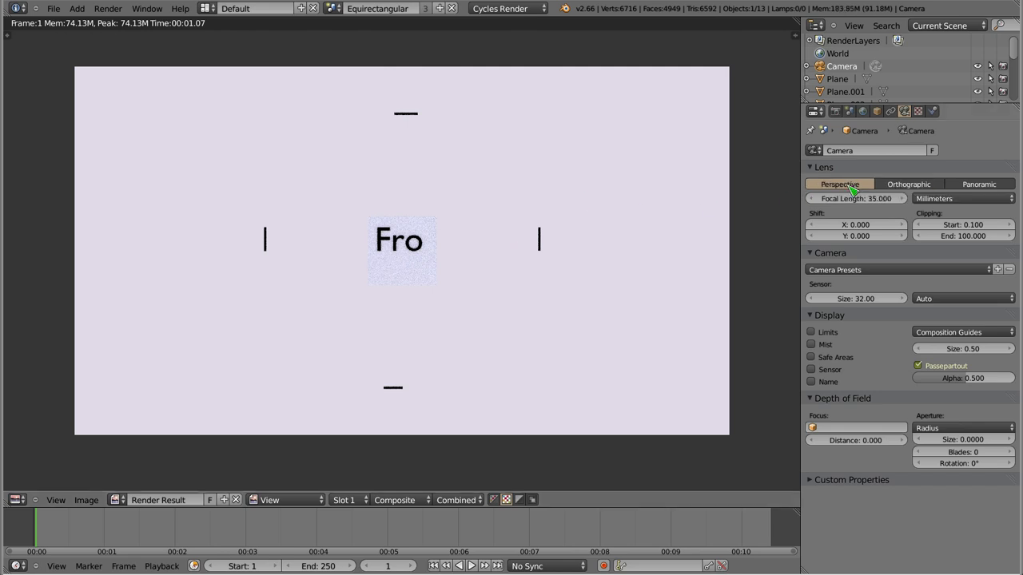
pyautogui.press('F12')
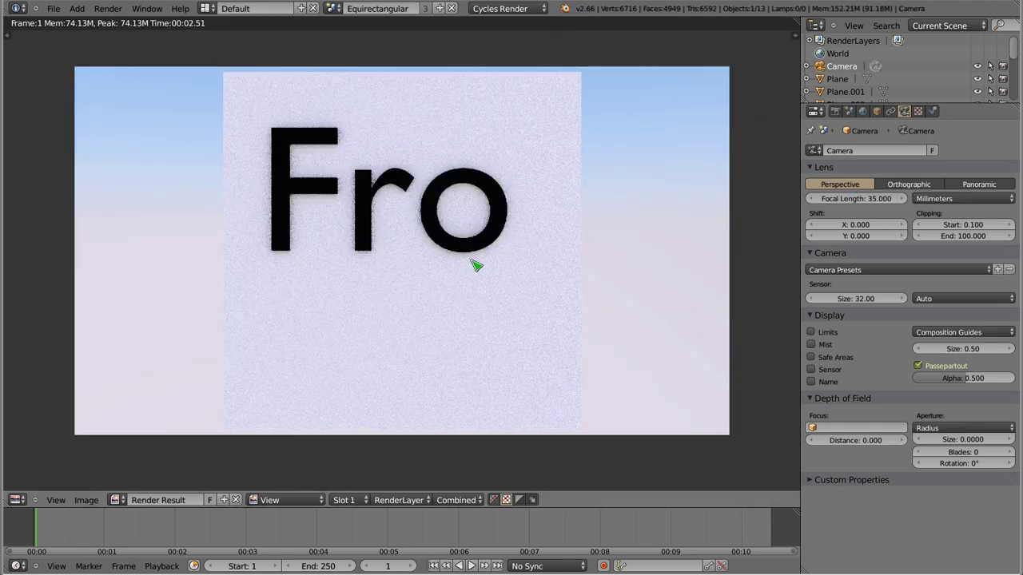
pyautogui.press('Escape')
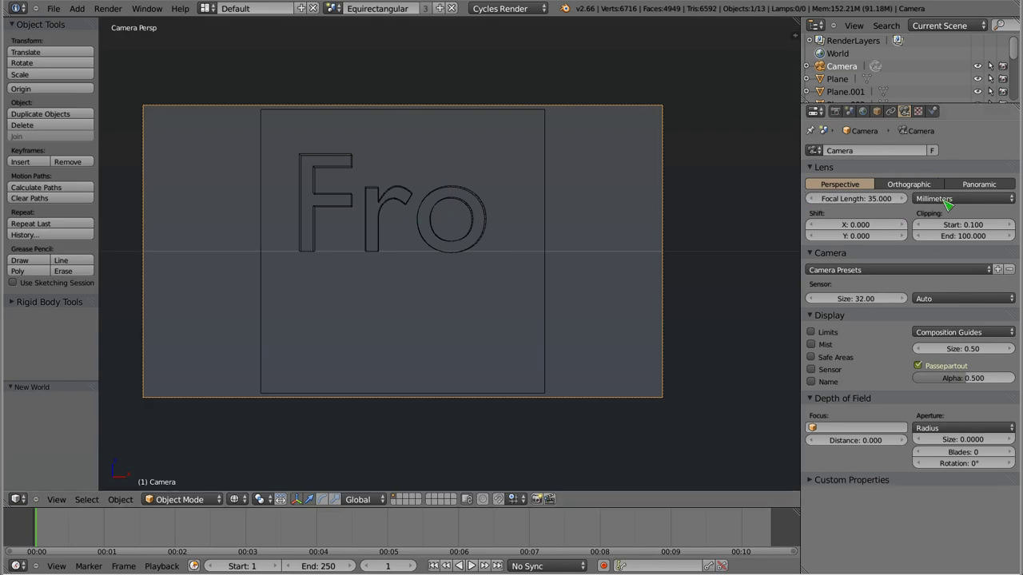
pyautogui.scroll(-2, 397, 283)
pyautogui.scroll(-2, 432, 242)
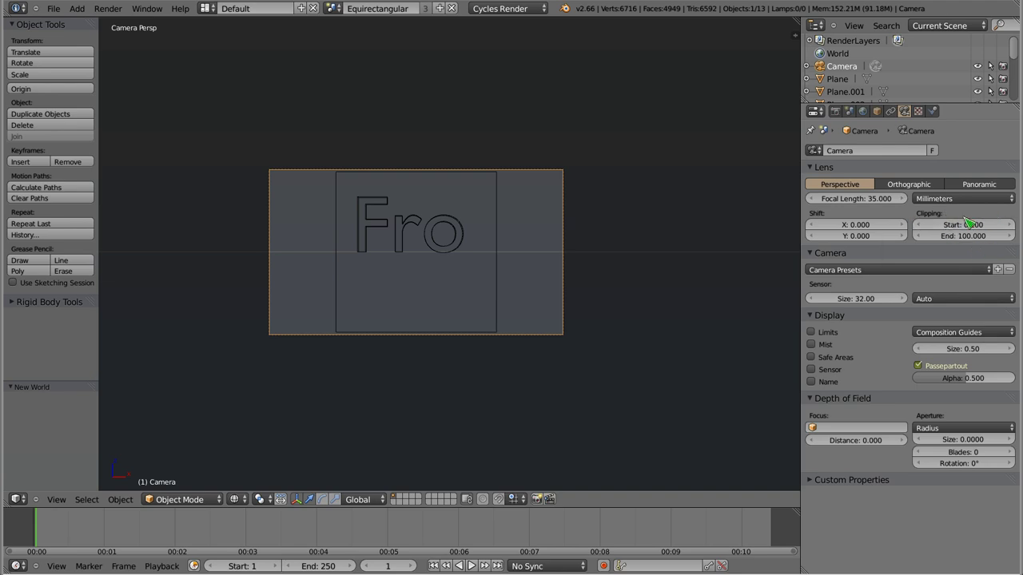
pyautogui.click(334, 8)
# - In the Miasto scene, pull Camera.002 back from the city along its local Z axis
pyautogui.click(342, 55)
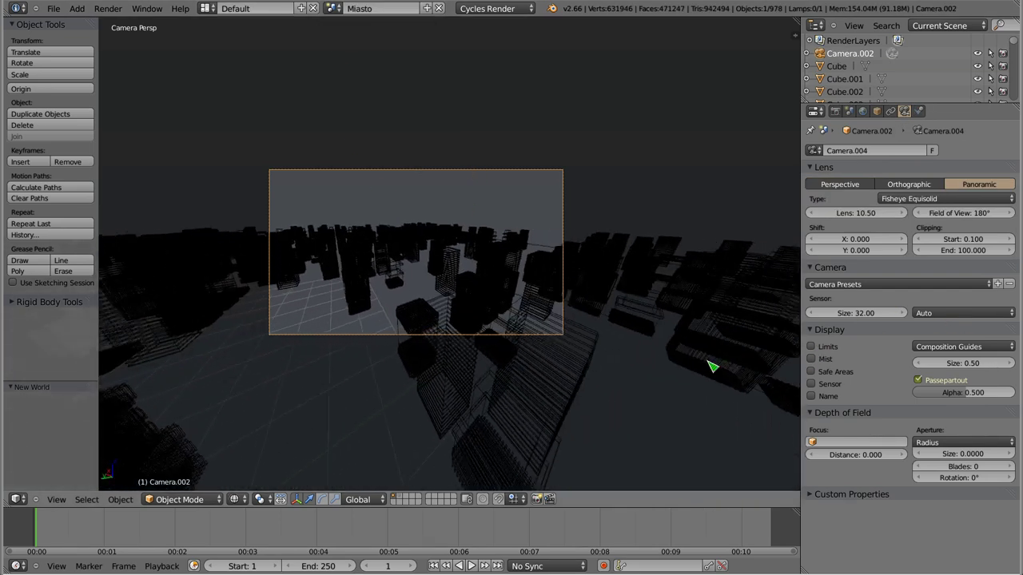
pyautogui.press('g')
pyautogui.press('z')
pyautogui.press('z')
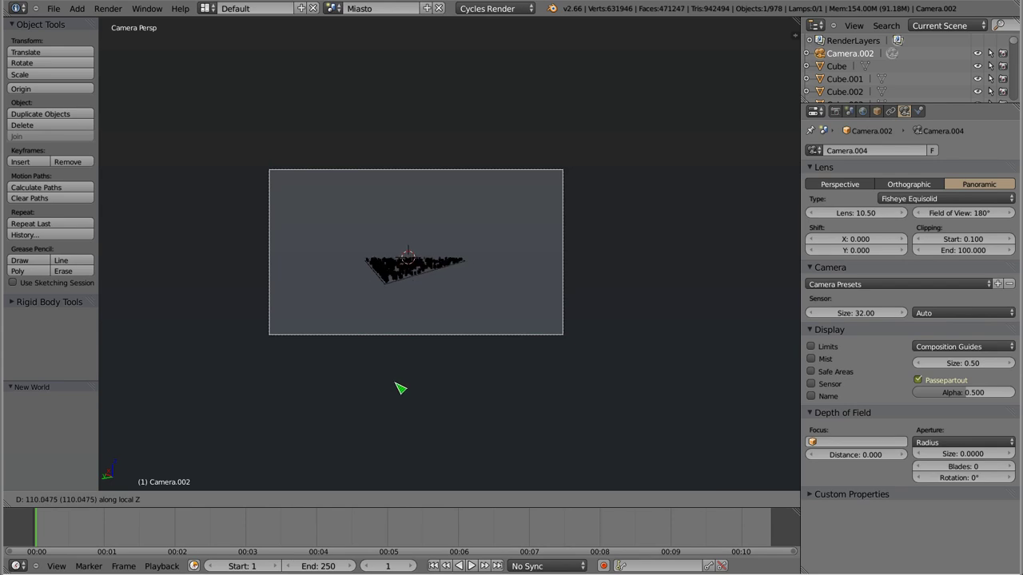
pyautogui.click(397, 349)
pyautogui.press('g')
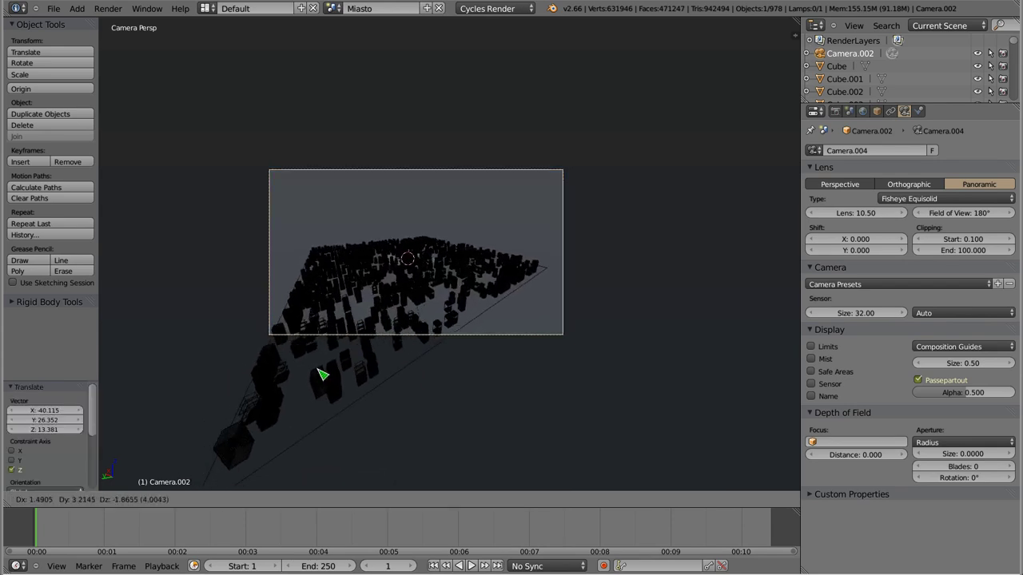
pyautogui.click(195, 482)
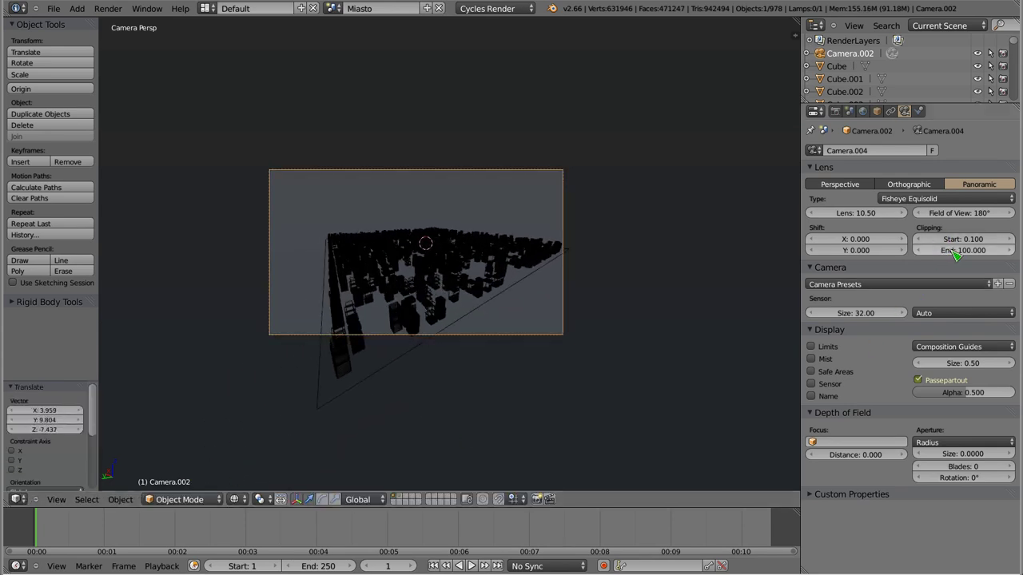
pyautogui.press('g')
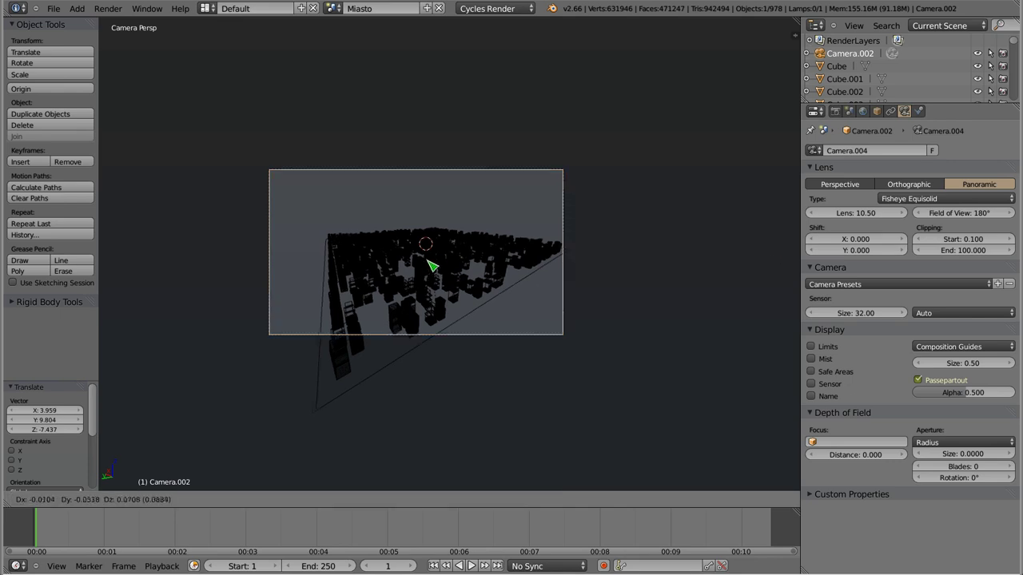
pyautogui.click(432, 275)
pyautogui.press('g')
pyautogui.press('z')
pyautogui.press('z')
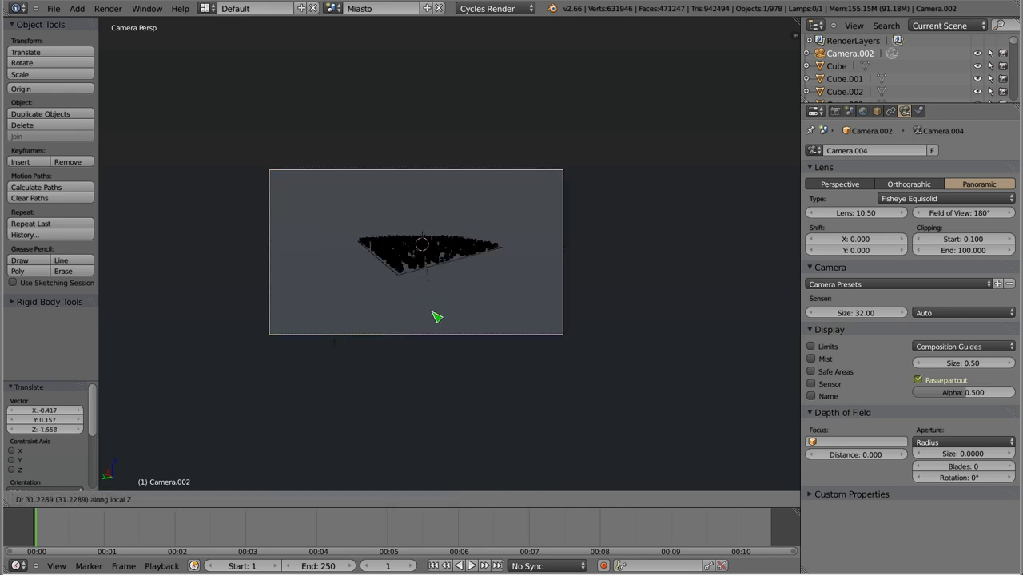
pyautogui.click(429, 323)
# - Reposition and re-aim the camera over the city while dragging the near and far clipping distances
pyautogui.moveTo(965, 254); pyautogui.dragTo(944, 250)
pyautogui.press('g')
pyautogui.press('z')
pyautogui.press('z')
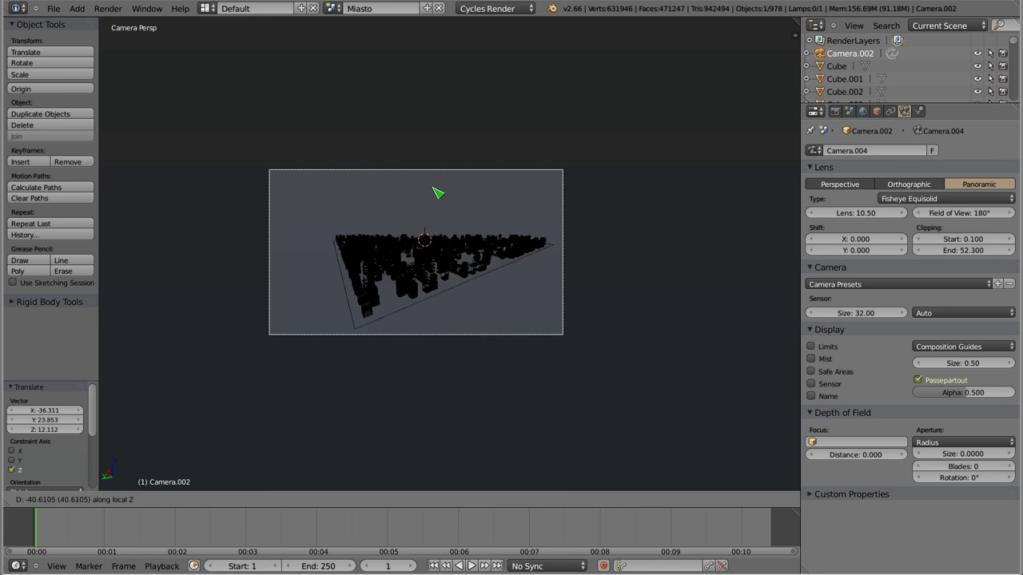
pyautogui.click(448, 112)
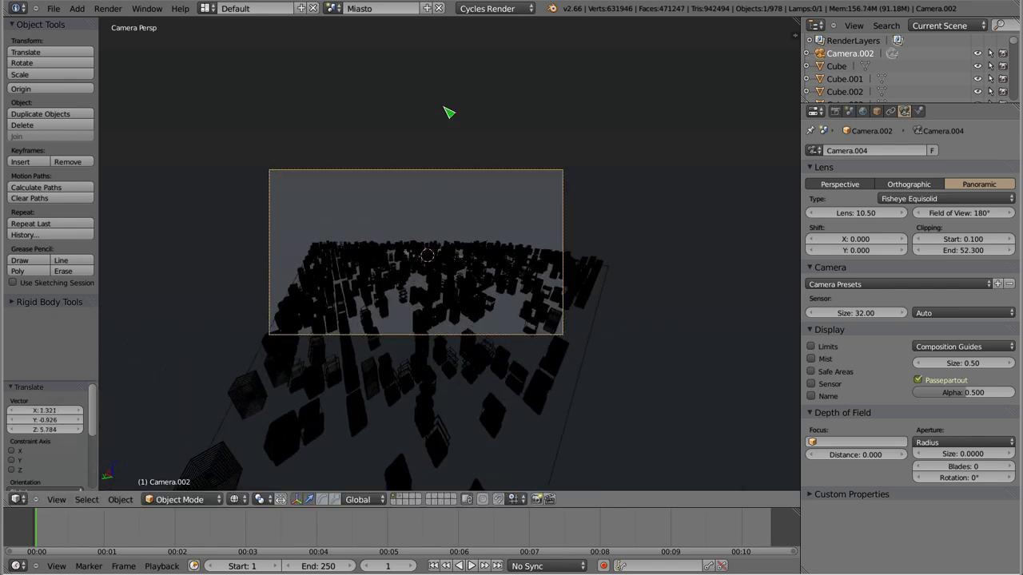
pyautogui.moveTo(412, 283)
pyautogui.mouseDown(button='middle')
pyautogui.moveTo(484, 389)
pyautogui.moveTo(484, 411)
pyautogui.moveTo(485, 185)
pyautogui.mouseUp(button='middle')
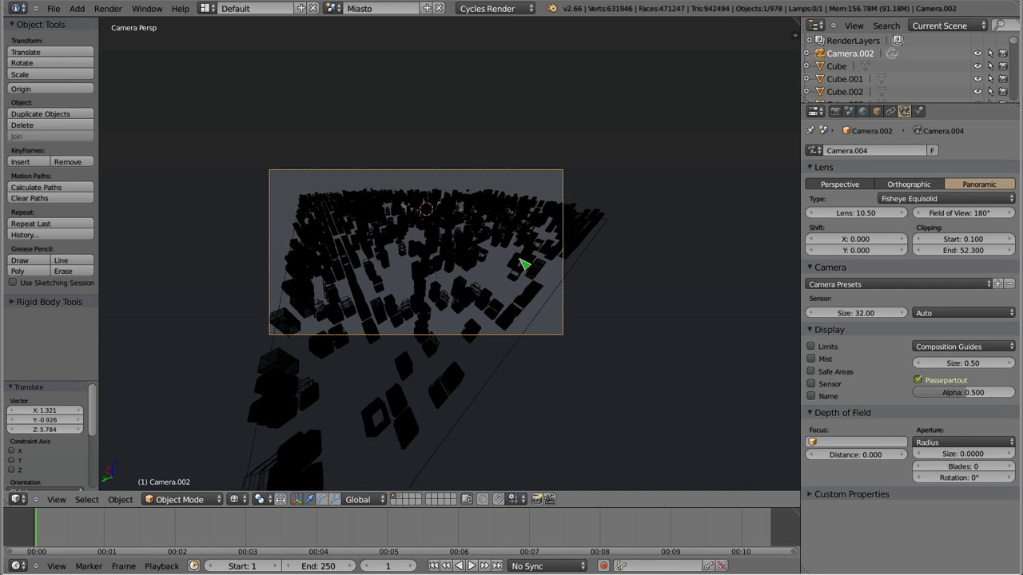
pyautogui.moveTo(962, 239)
pyautogui.mouseDown()
pyautogui.moveTo(1007, 239)
pyautogui.moveTo(939, 250)
pyautogui.mouseUp()
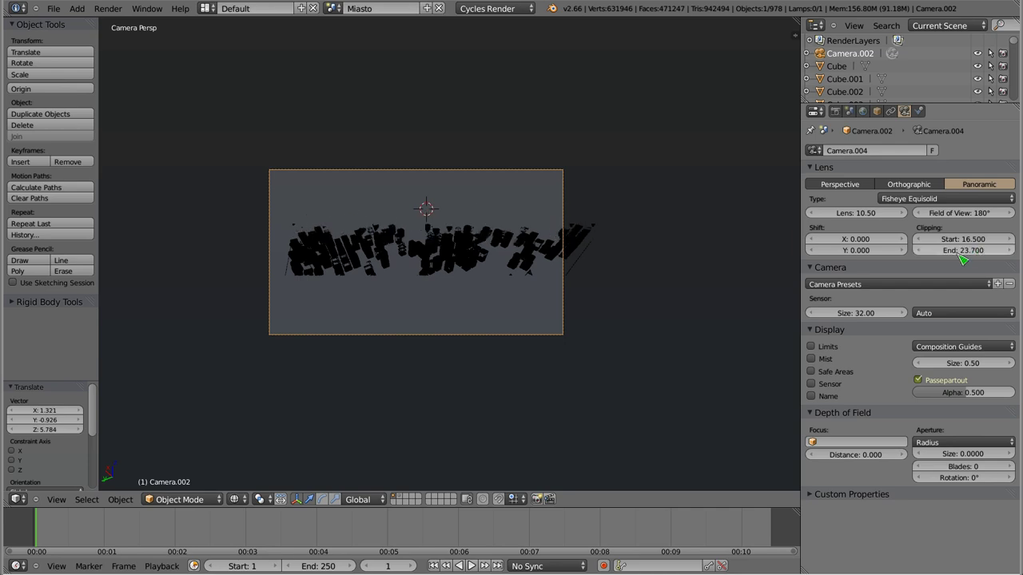
pyautogui.press('g')
pyautogui.click(450, 257)
# - Type the camera's clipping values, setting Clipping Start to 1 and a new Clipping End
pyautogui.click(962, 239)
pyautogui.write('1')
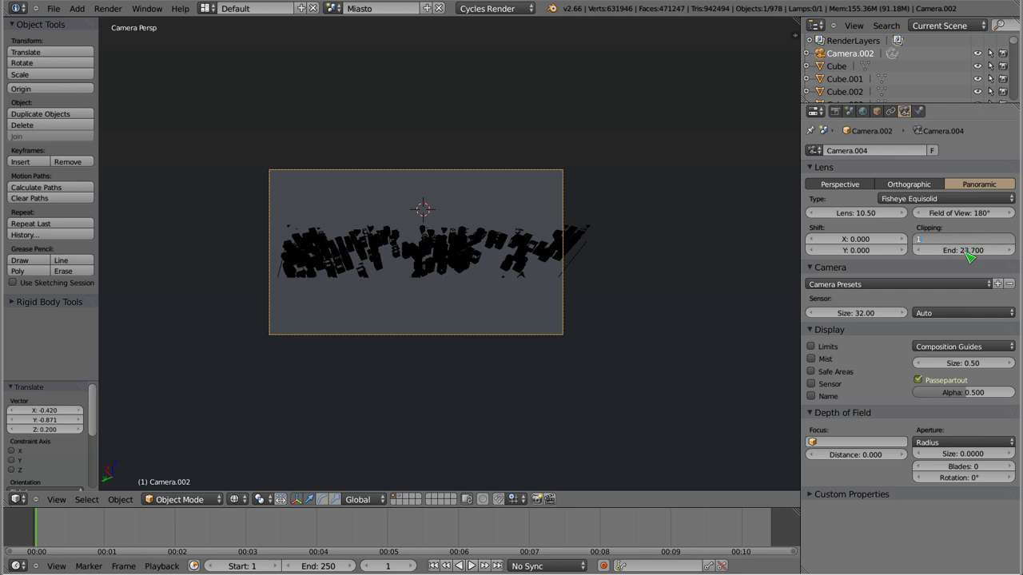
pyautogui.click(967, 250)
pyautogui.write('300')
pyautogui.press('Return')
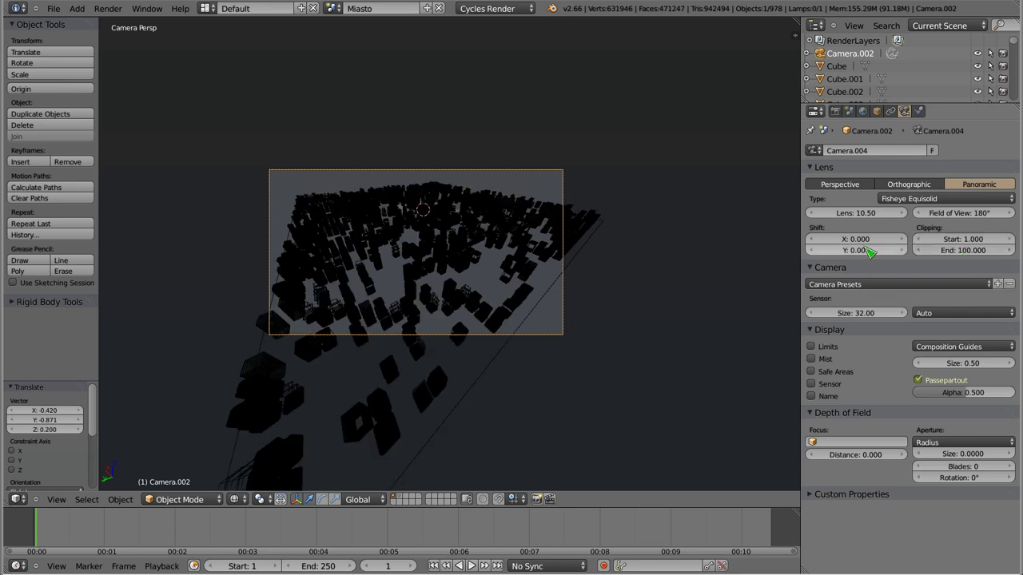
# - Switch Camera.002 to a Perspective lens and return its Shift X to 0.000
pyautogui.click(840, 184)
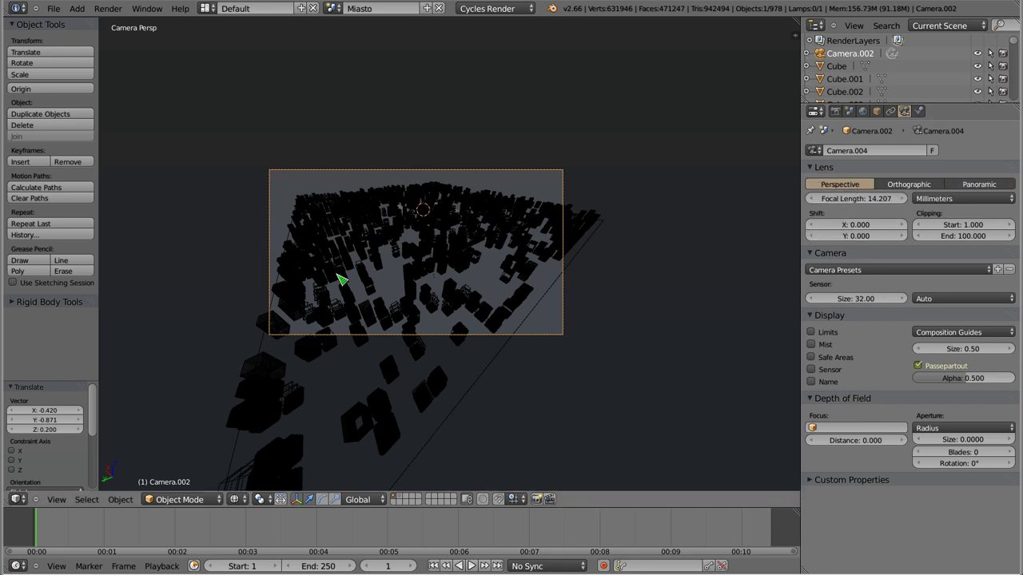
pyautogui.moveTo(862, 229); pyautogui.dragTo(918, 229)
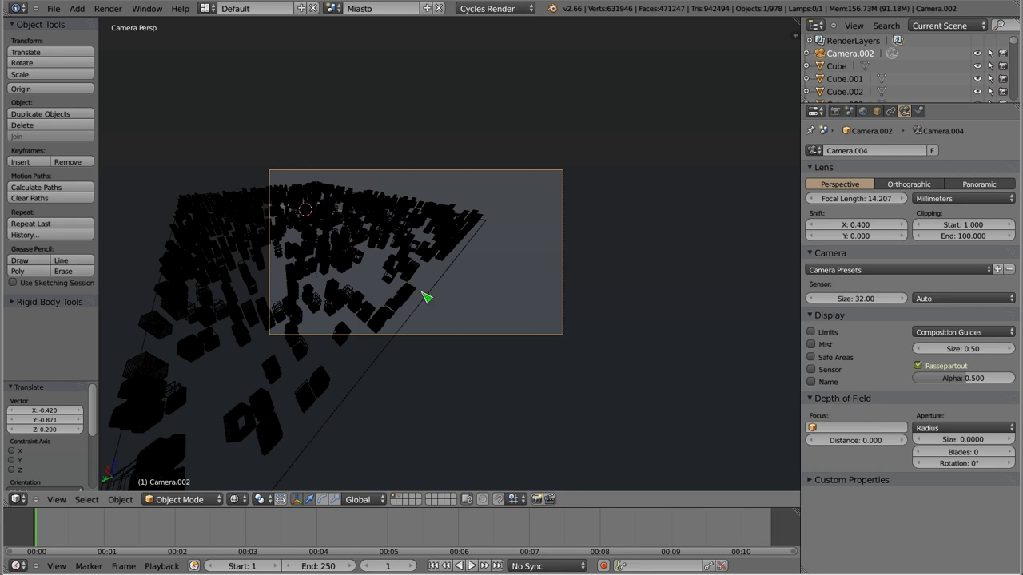
pyautogui.keyDown('shift'); pyautogui.moveTo(421, 254); pyautogui.dragTo(544, 230, button='middle'); pyautogui.keyUp('shift')
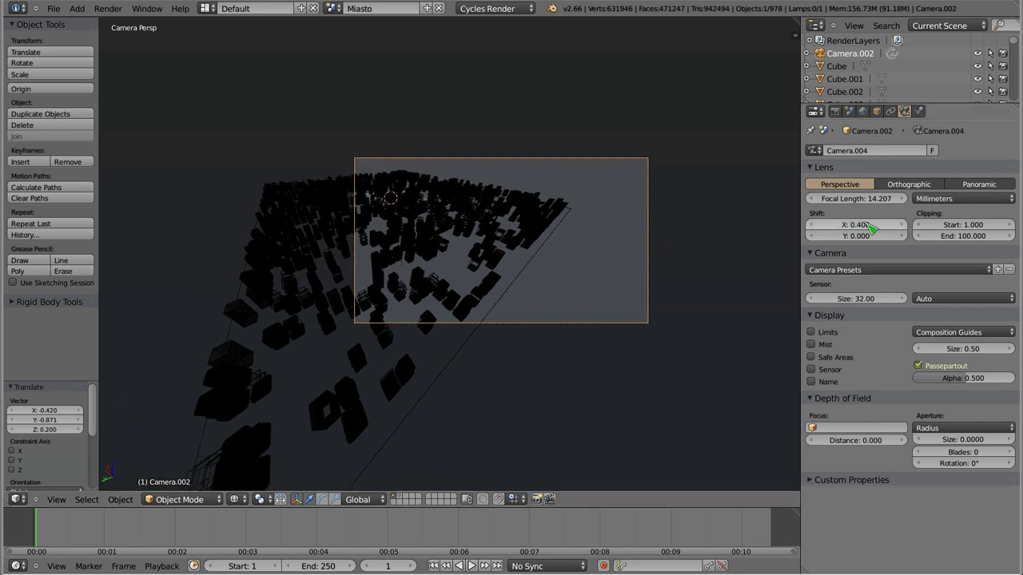
pyautogui.moveTo(859, 225); pyautogui.dragTo(743, 224)
pyautogui.moveTo(856, 224)
pyautogui.mouseDown()
pyautogui.moveTo(866, 225)
pyautogui.moveTo(856, 224)
pyautogui.mouseUp()
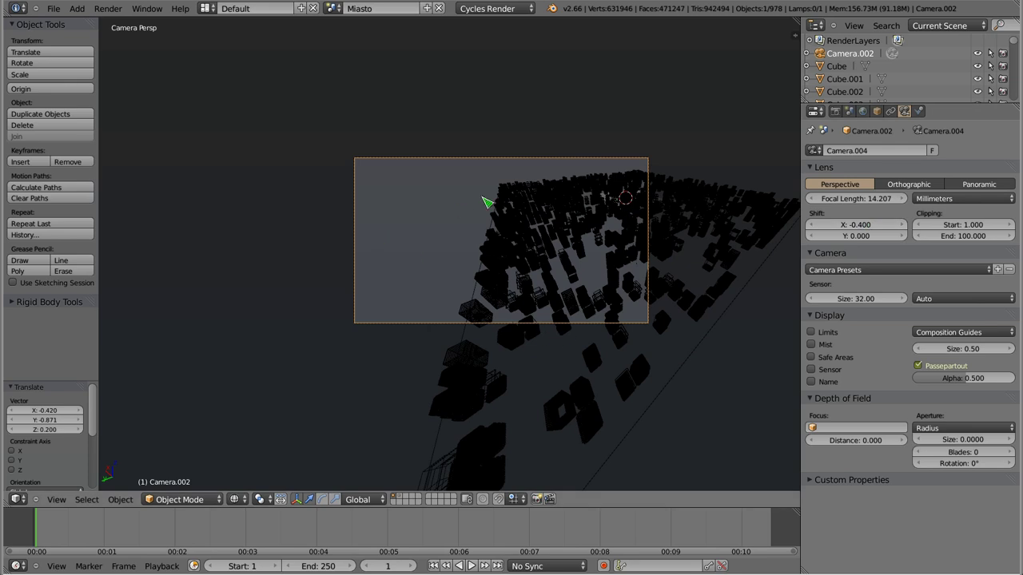
pyautogui.moveTo(859, 224); pyautogui.dragTo(958, 225)
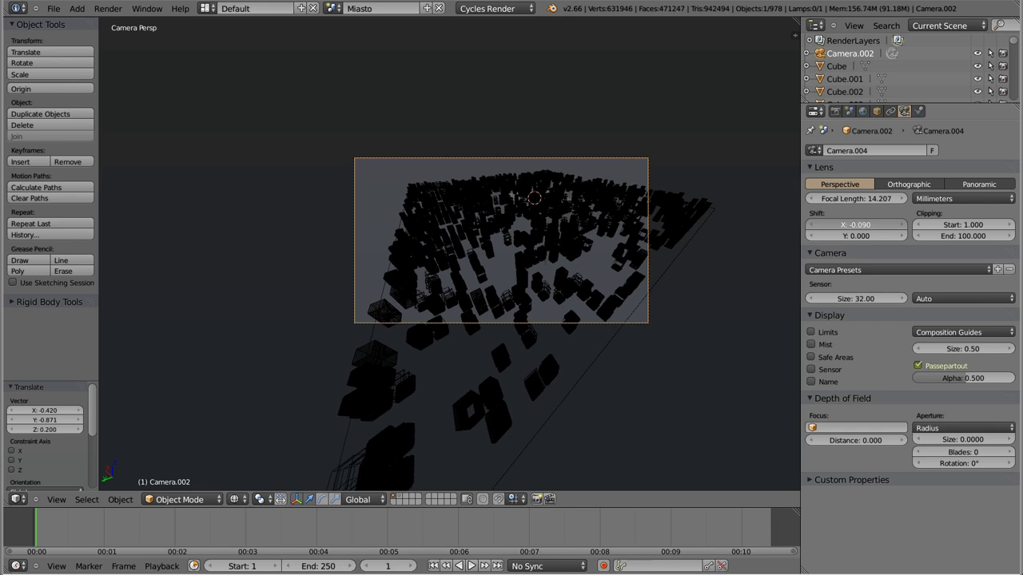
pyautogui.moveTo(958, 225)
pyautogui.mouseDown()
pyautogui.moveTo(982, 224)
pyautogui.moveTo(856, 225)
pyautogui.mouseUp()
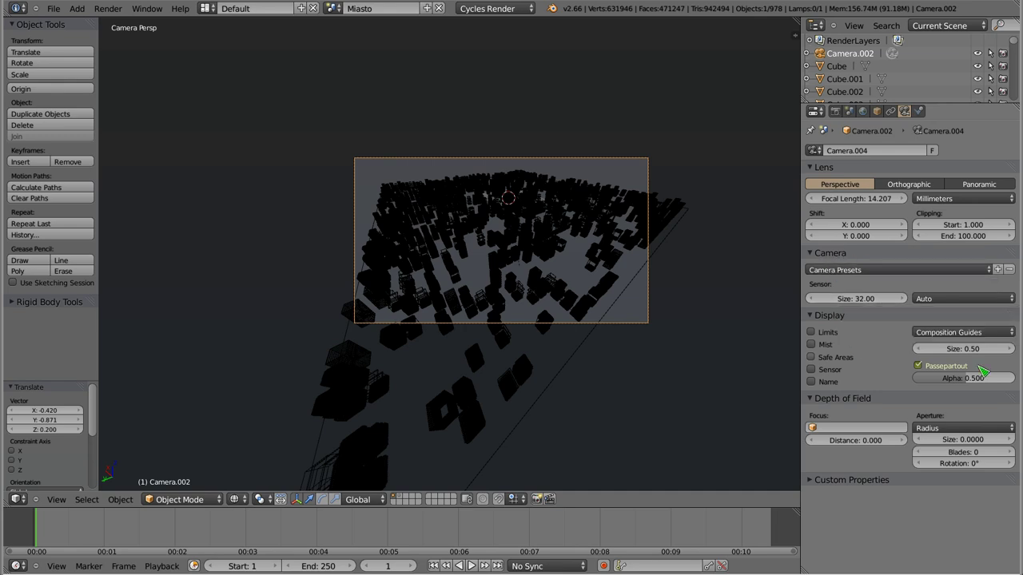
# - Apply the Canon 7D camera preset and set the focal length to 35 mm
pyautogui.click(883, 275)
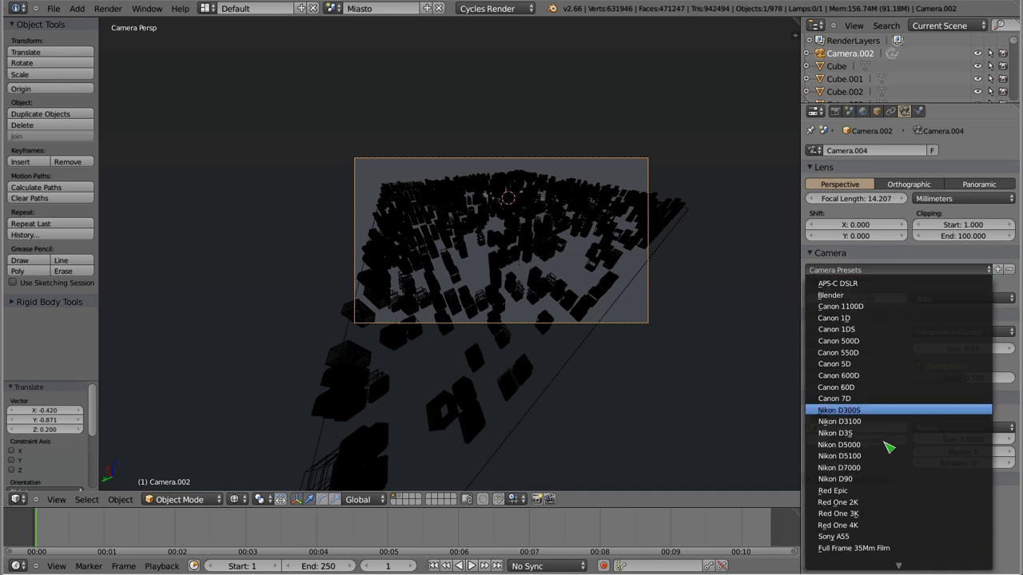
pyautogui.click(853, 399)
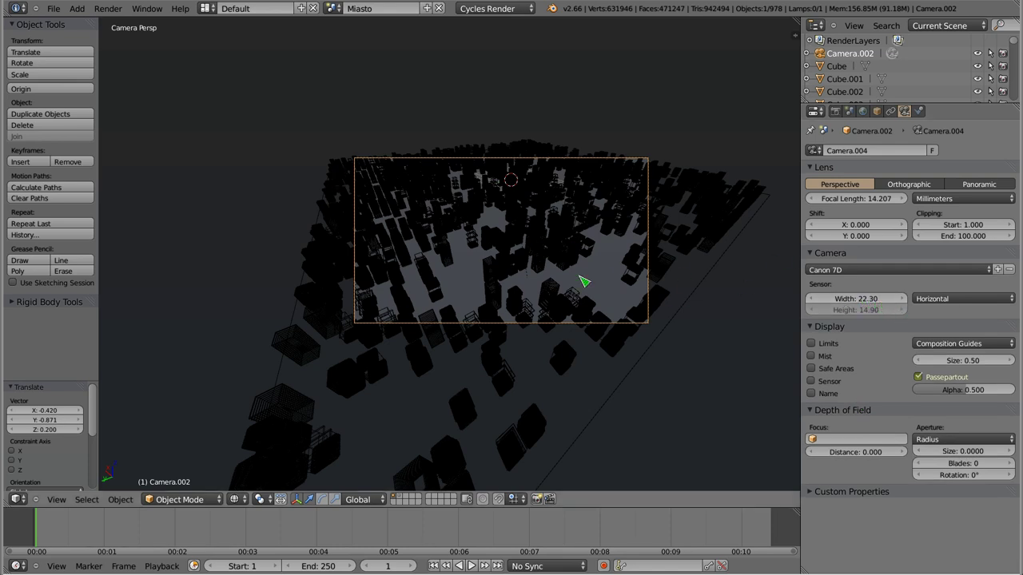
pyautogui.click(859, 201)
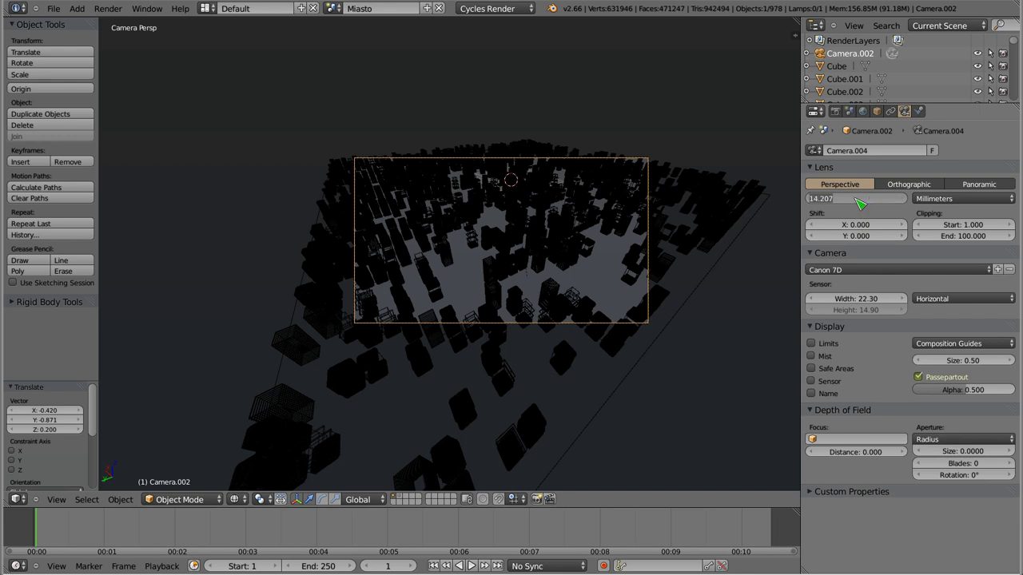
pyautogui.write('35')
pyautogui.press('Return')
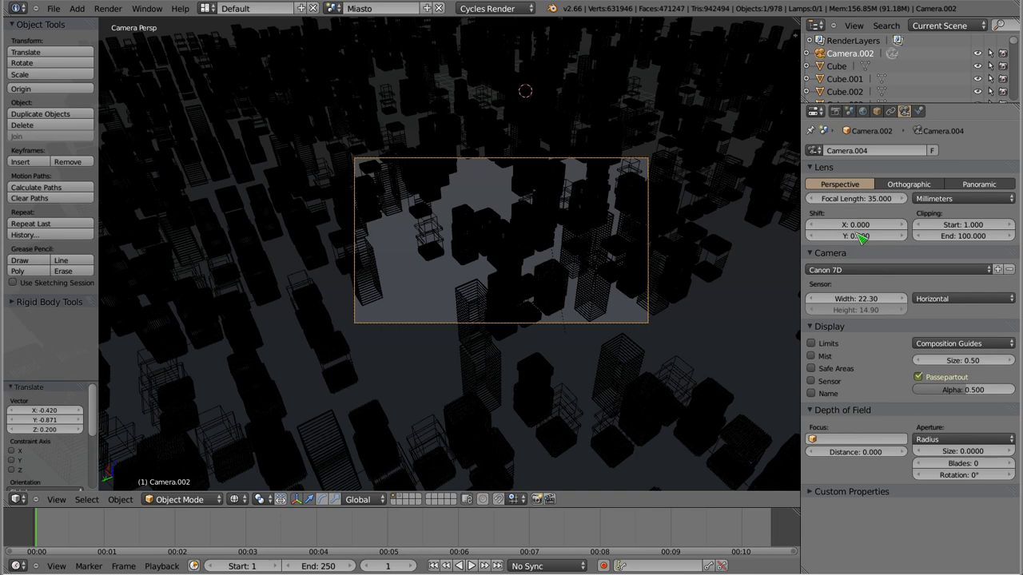
# - Try the Canon 1D preset, then settle on the Nikon D5000 sensor preset
pyautogui.click(879, 272)
pyautogui.click(879, 318)
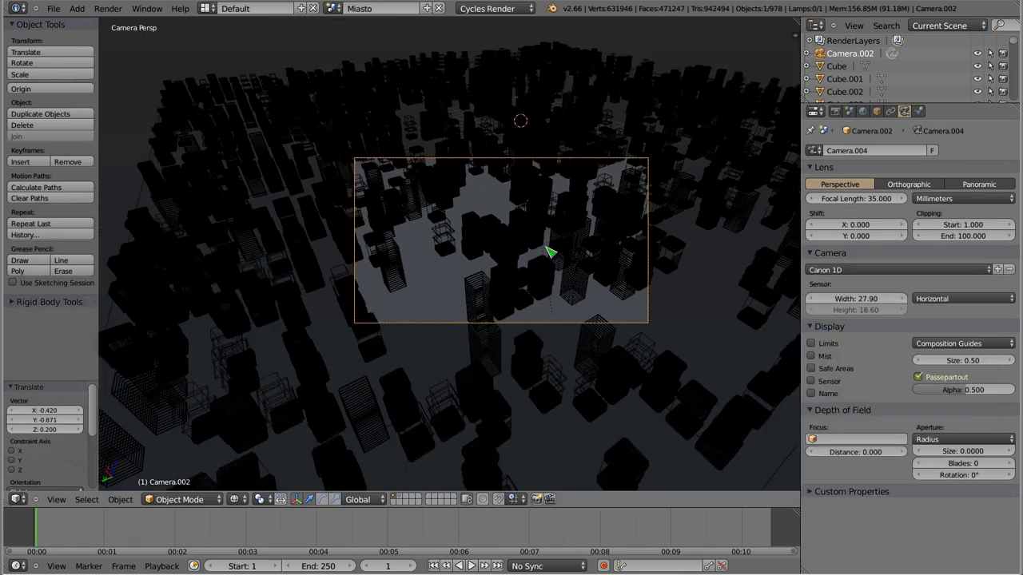
pyautogui.click(898, 273)
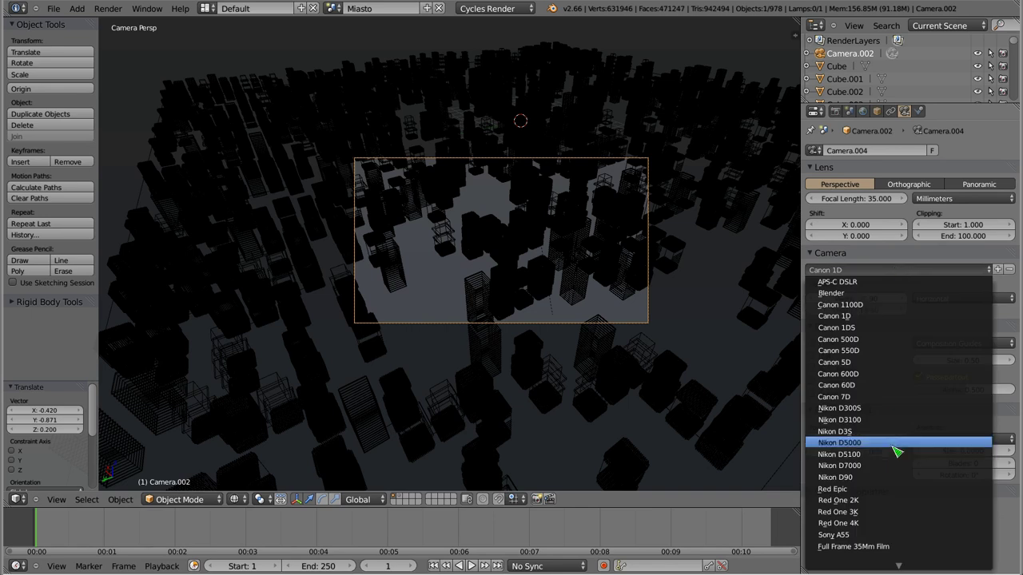
pyautogui.click(896, 443)
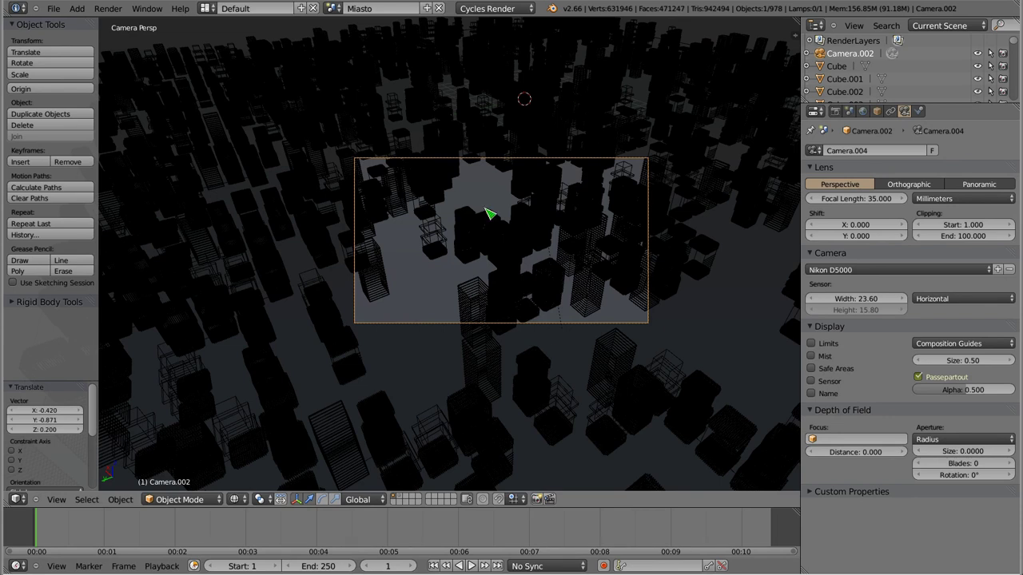
pyautogui.click(866, 270)
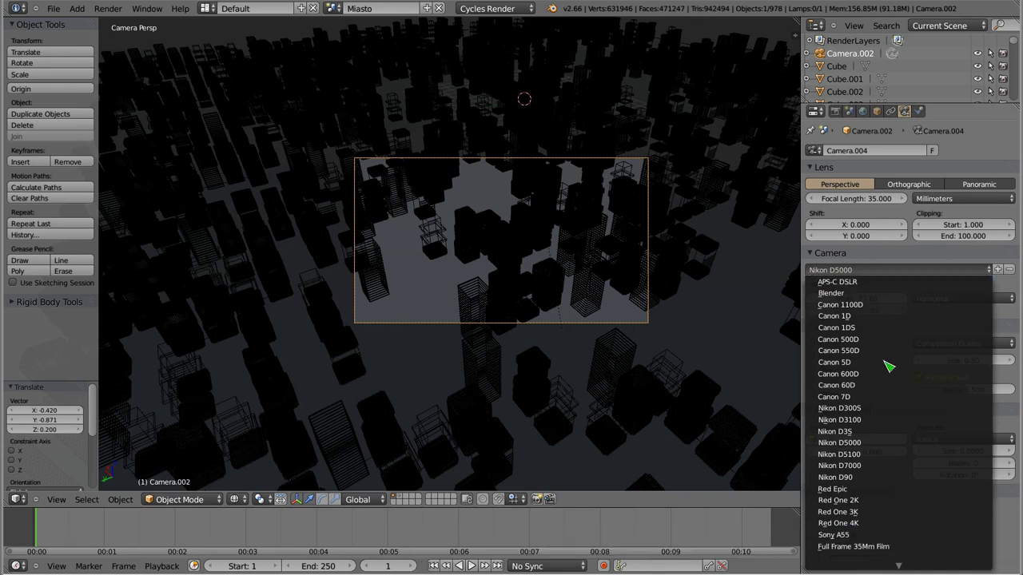
pyautogui.click(945, 264)
# - Set the camera sensor width to 35
pyautogui.click(857, 300)
pyautogui.write('35')
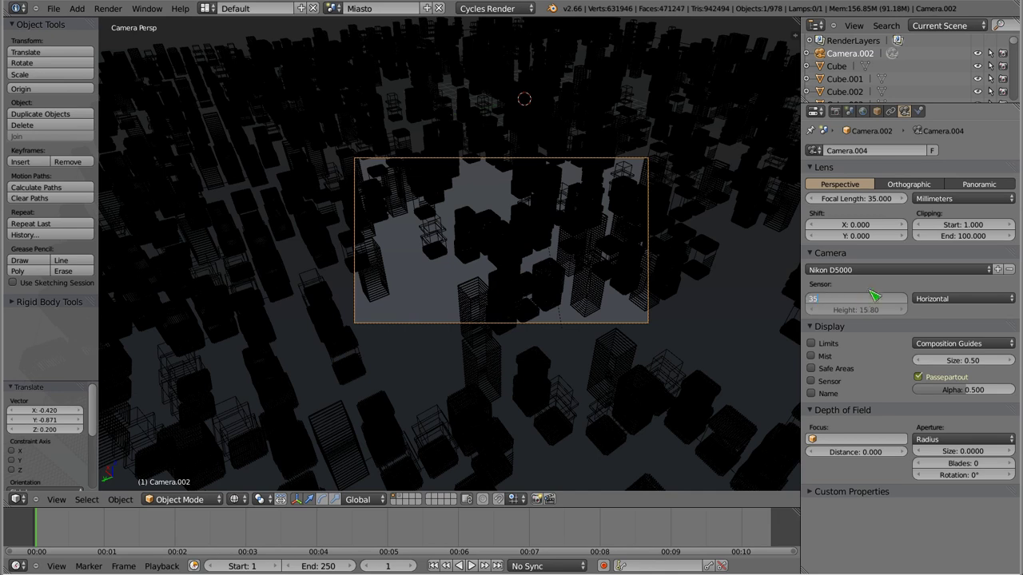
pyautogui.press('Return')
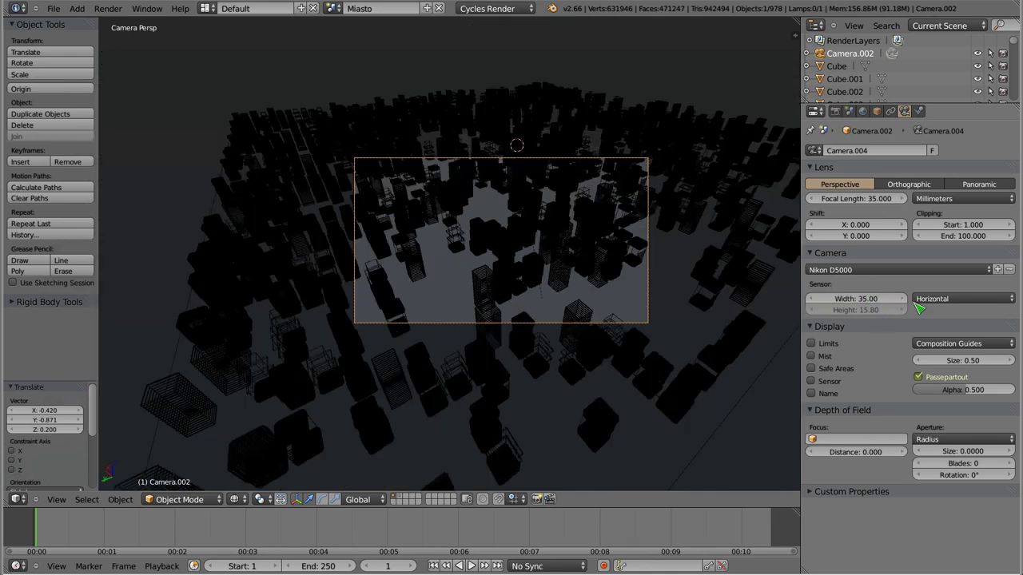
# - Save the current camera settings as a new preset named Mój Aparat
pyautogui.click(997, 269)
pyautogui.write('Mój apara')
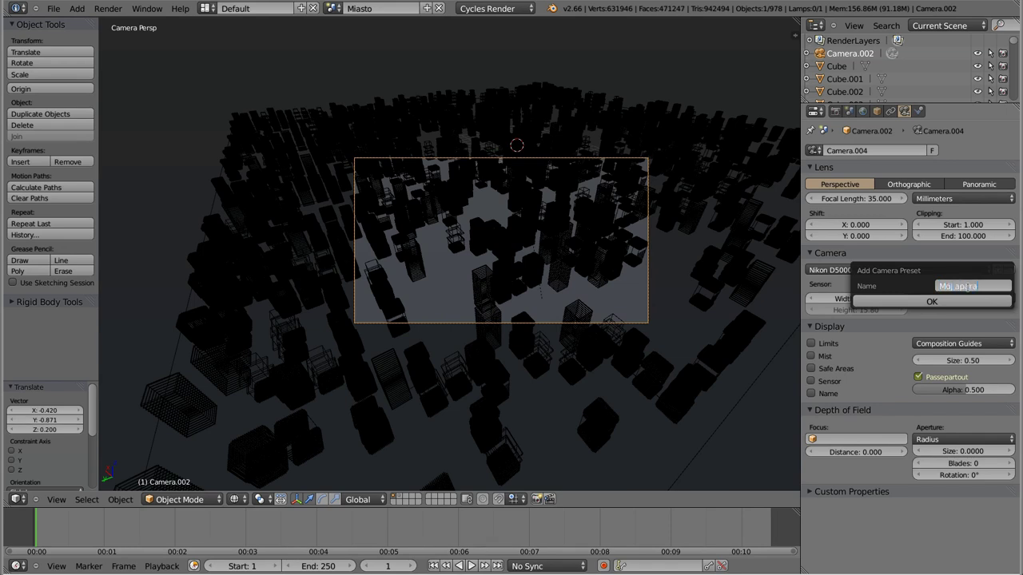
pyautogui.press('Return')
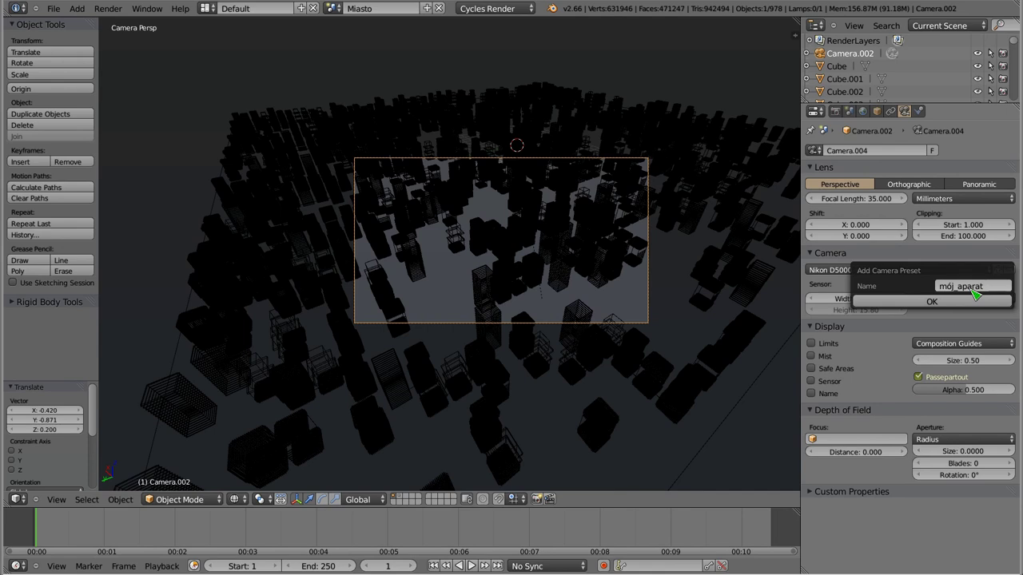
pyautogui.moveTo(962, 288)
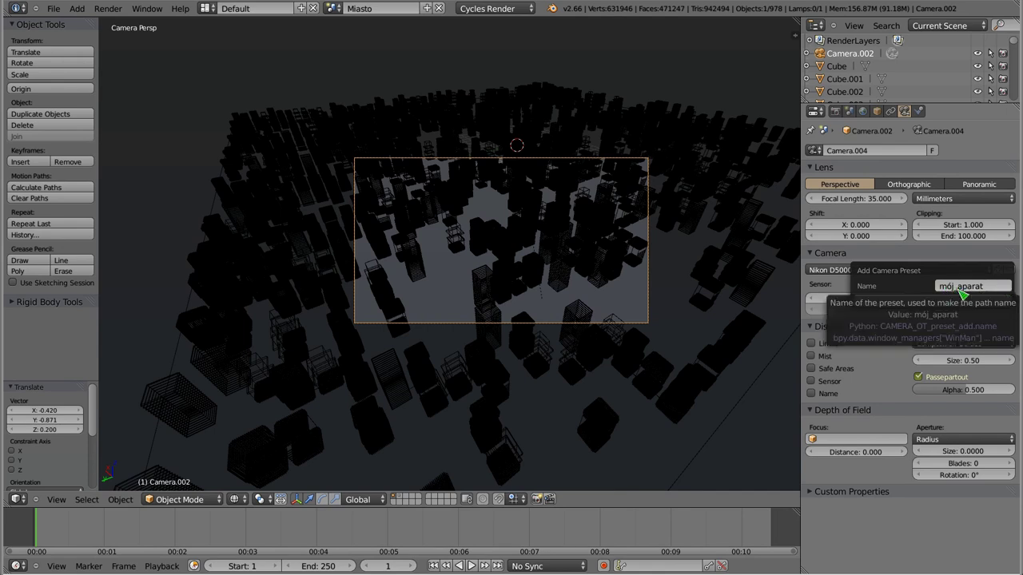
pyautogui.click(929, 304)
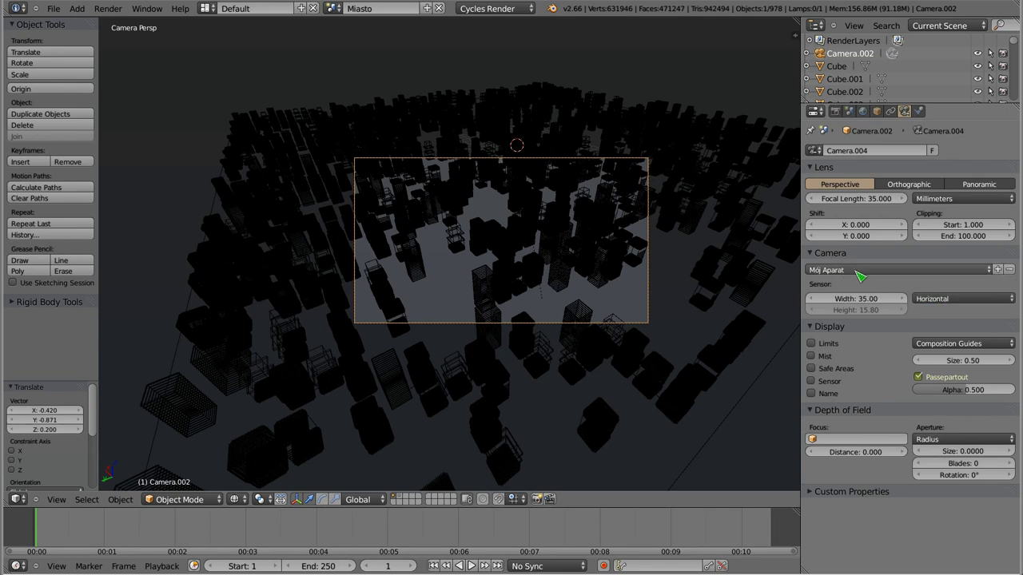
# - Apply the Mój Aparat preset, test Vertical sensor fit, then set Sensor Fit to Auto
pyautogui.click(854, 270)
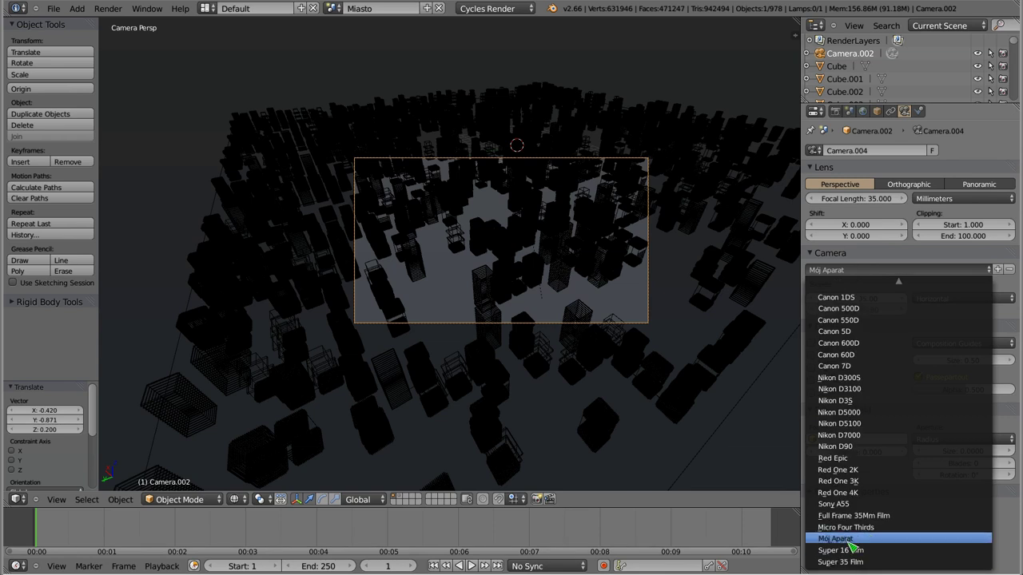
pyautogui.click(857, 542)
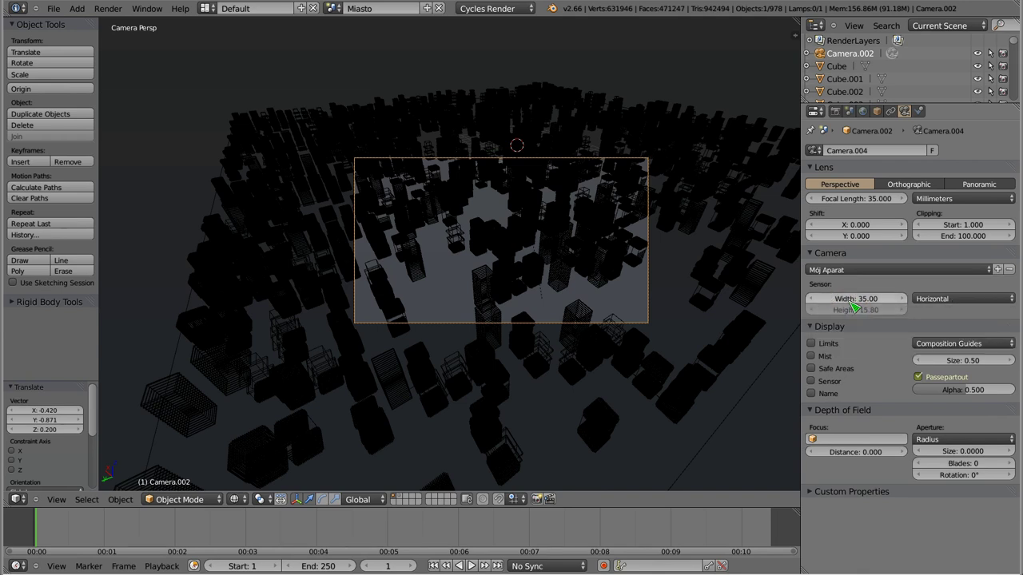
pyautogui.click(954, 299)
pyautogui.click(947, 266)
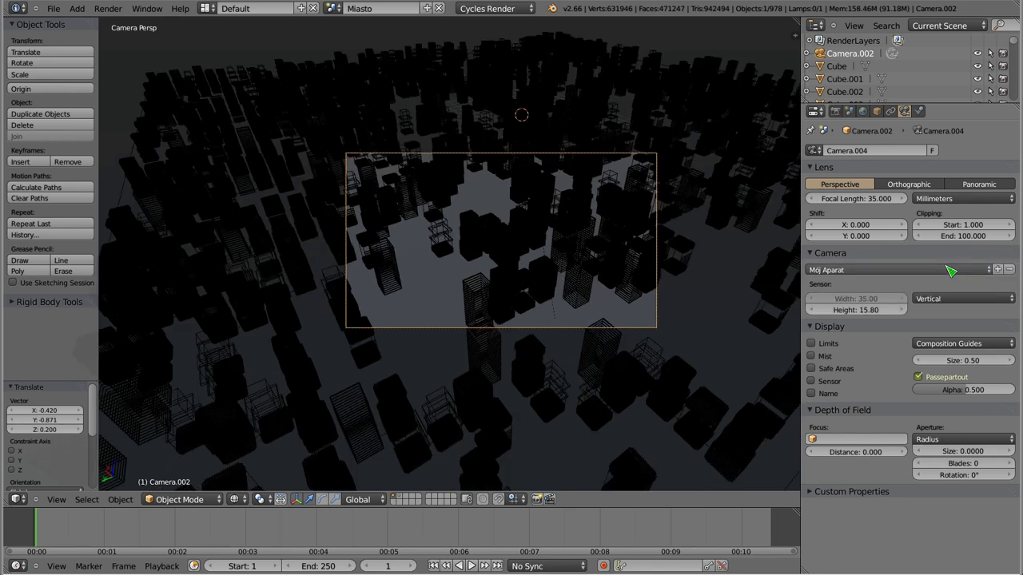
pyautogui.moveTo(862, 317); pyautogui.dragTo(947, 310)
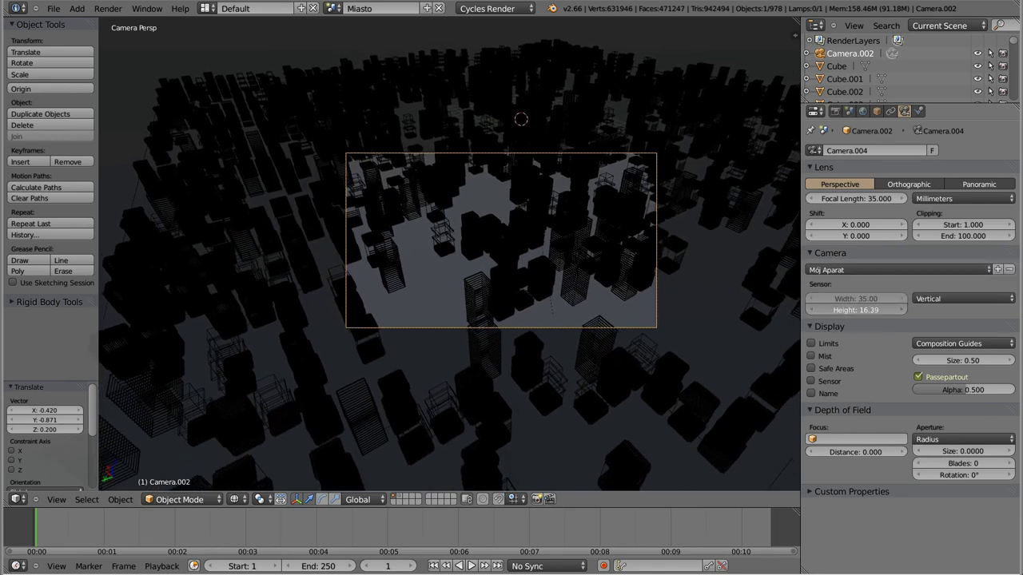
pyautogui.click(947, 302)
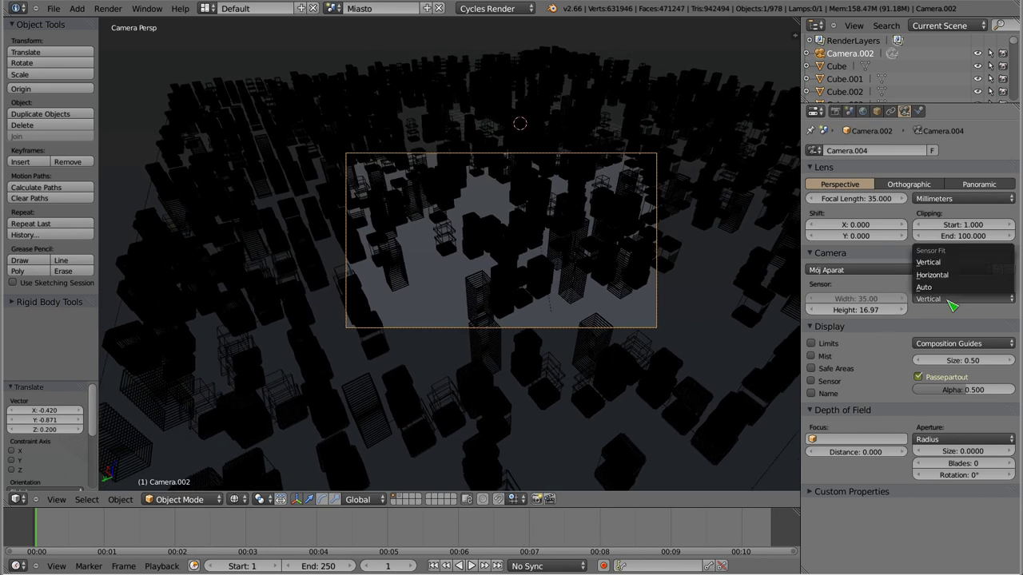
pyautogui.click(959, 286)
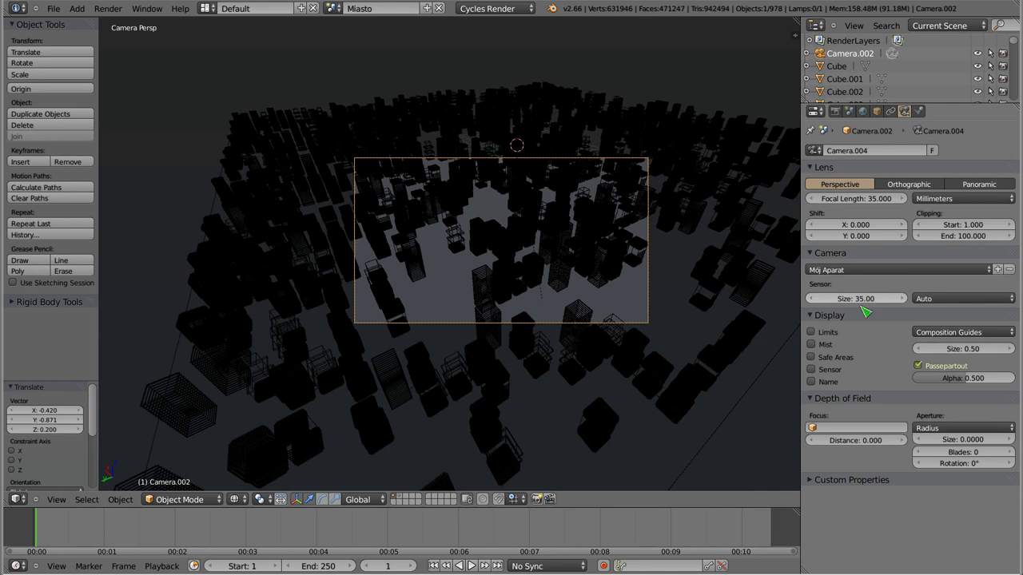
# - Try the Canon 1DS and Canon 7D presets, then apply Canon 1100D
pyautogui.click(910, 273)
pyautogui.click(883, 332)
pyautogui.click(878, 271)
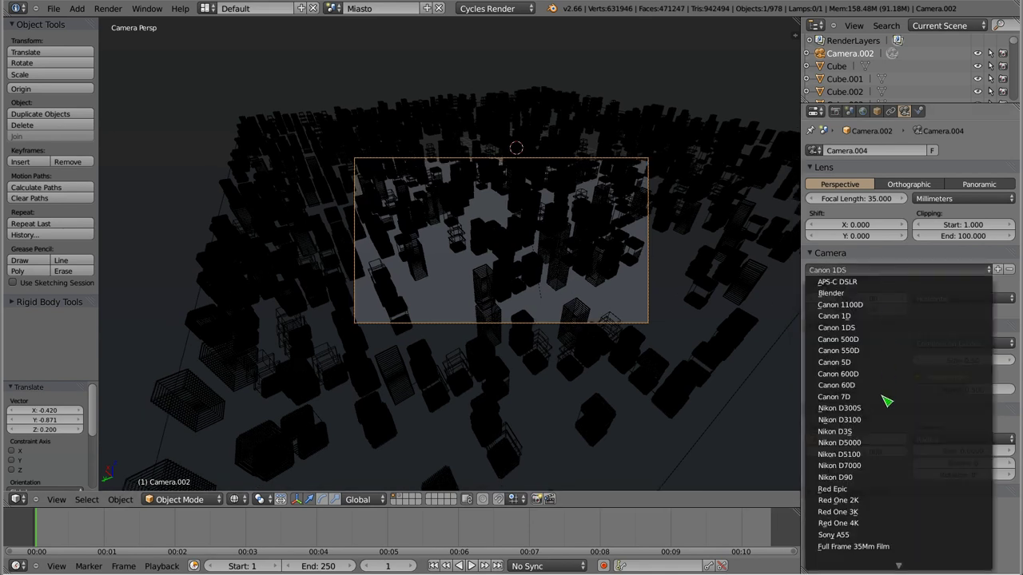
pyautogui.click(885, 398)
pyautogui.click(883, 271)
pyautogui.click(883, 305)
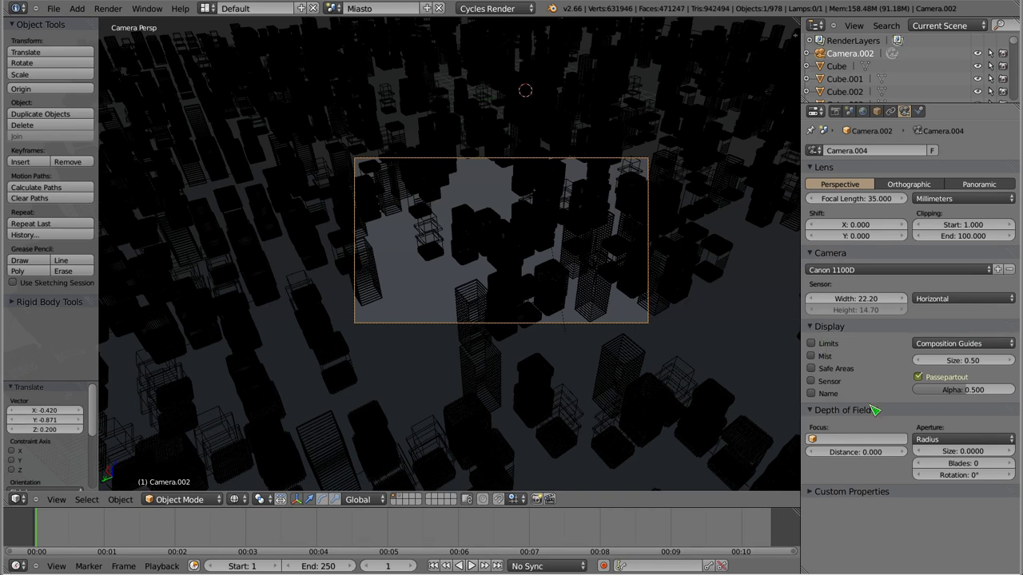
# - Display the camera's clipping limits and set Clipping End to 10
pyautogui.moveTo(474, 288)
pyautogui.mouseDown(button='middle')
pyautogui.moveTo(589, 285)
pyautogui.moveTo(600, 258)
pyautogui.moveTo(612, 378)
pyautogui.moveTo(453, 348)
pyautogui.moveTo(418, 290)
pyautogui.moveTo(303, 383)
pyautogui.moveTo(597, 261)
pyautogui.moveTo(429, 315)
pyautogui.moveTo(621, 360)
pyautogui.moveTo(578, 331)
pyautogui.moveTo(585, 294)
pyautogui.moveTo(559, 283)
pyautogui.mouseUp(button='middle')
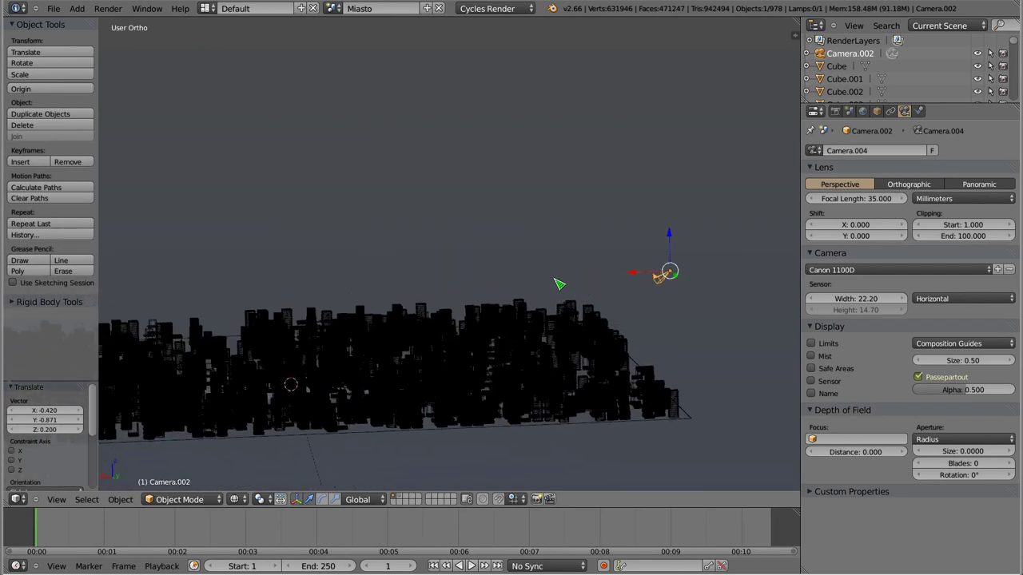
pyautogui.click(811, 344)
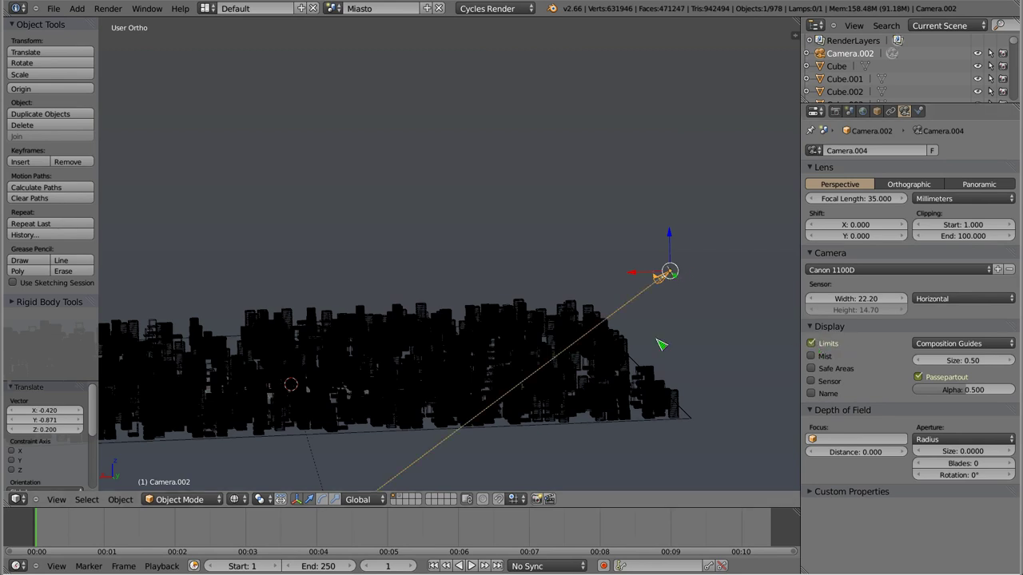
pyautogui.moveTo(618, 323)
pyautogui.mouseDown(button='middle')
pyautogui.moveTo(591, 360)
pyautogui.moveTo(557, 379)
pyautogui.moveTo(449, 324)
pyautogui.moveTo(415, 337)
pyautogui.mouseUp(button='middle')
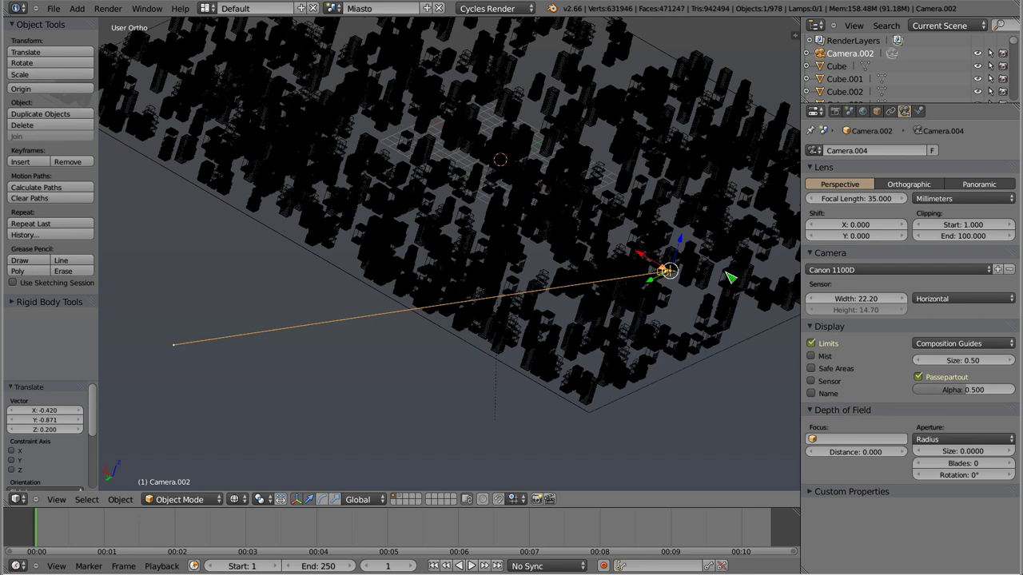
pyautogui.click(971, 237)
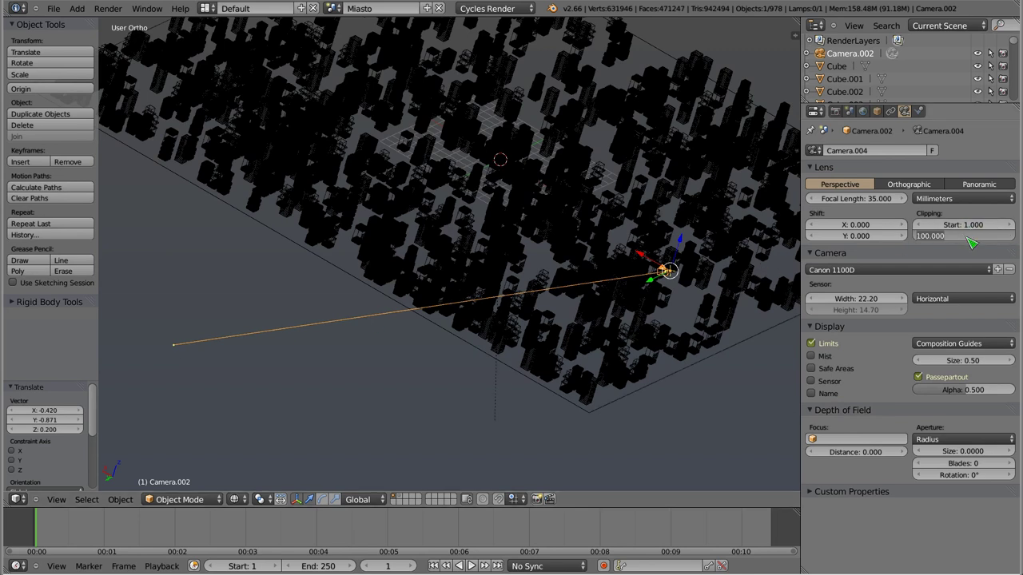
pyautogui.write('10')
pyautogui.press('Return')
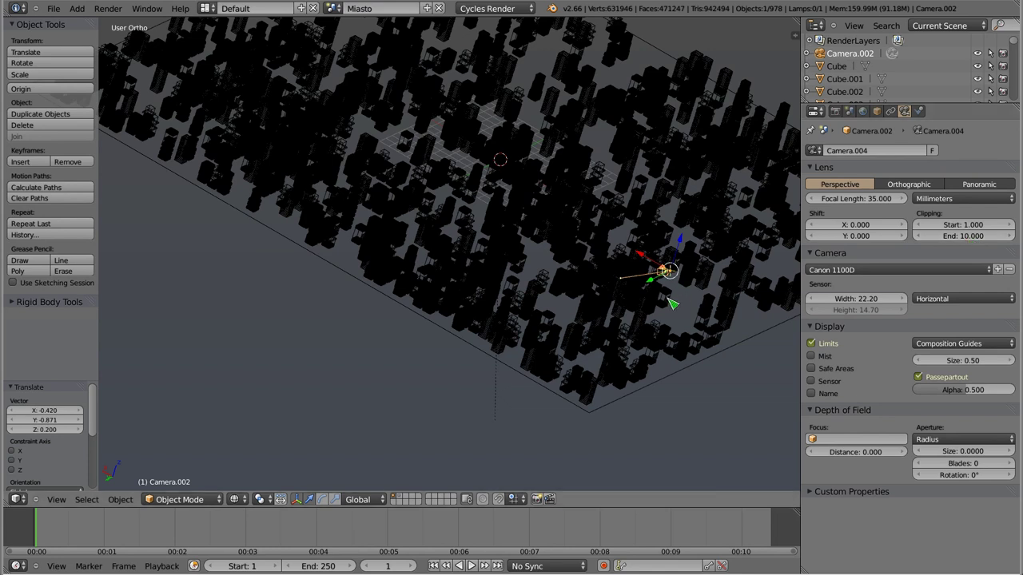
# - Preview the clipping through the camera, then raise Clipping End to 50
pyautogui.moveTo(657, 265); pyautogui.dragTo(623, 258, button='middle')
pyautogui.press('KP_0')
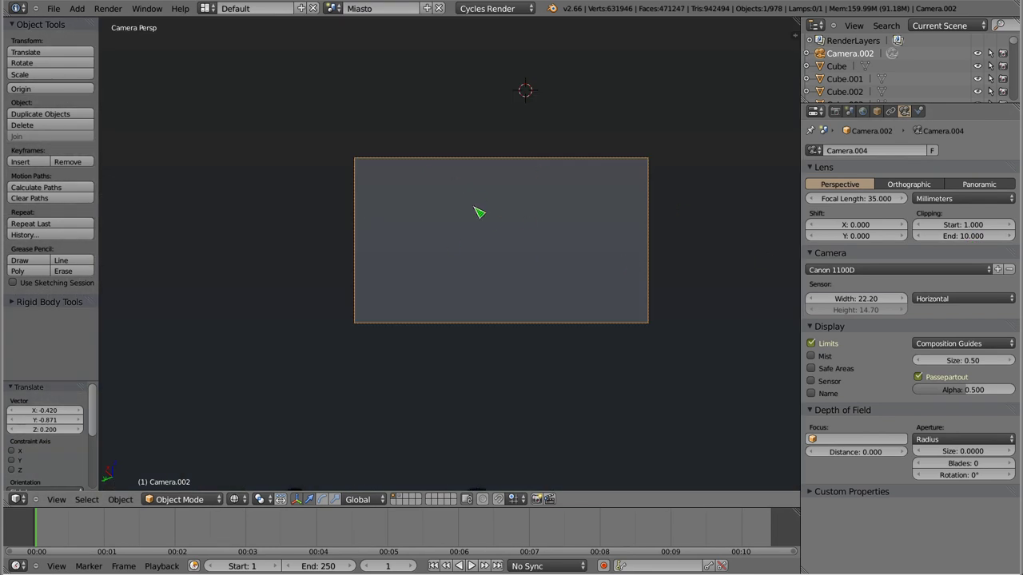
pyautogui.press('KP_0')
pyautogui.moveTo(497, 233); pyautogui.dragTo(633, 284, button='middle')
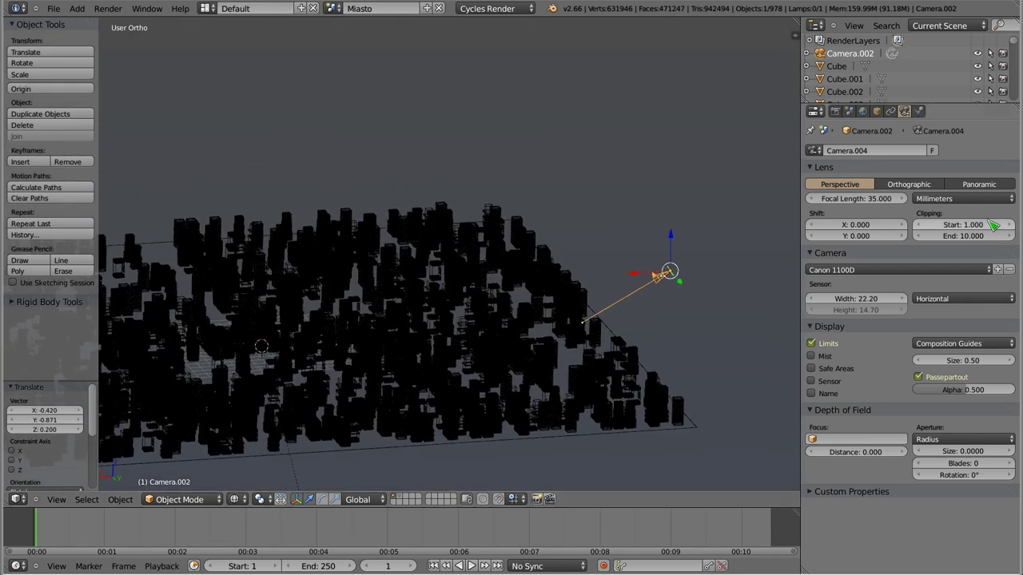
pyautogui.click(963, 236)
pyautogui.write('50')
pyautogui.press('Return')
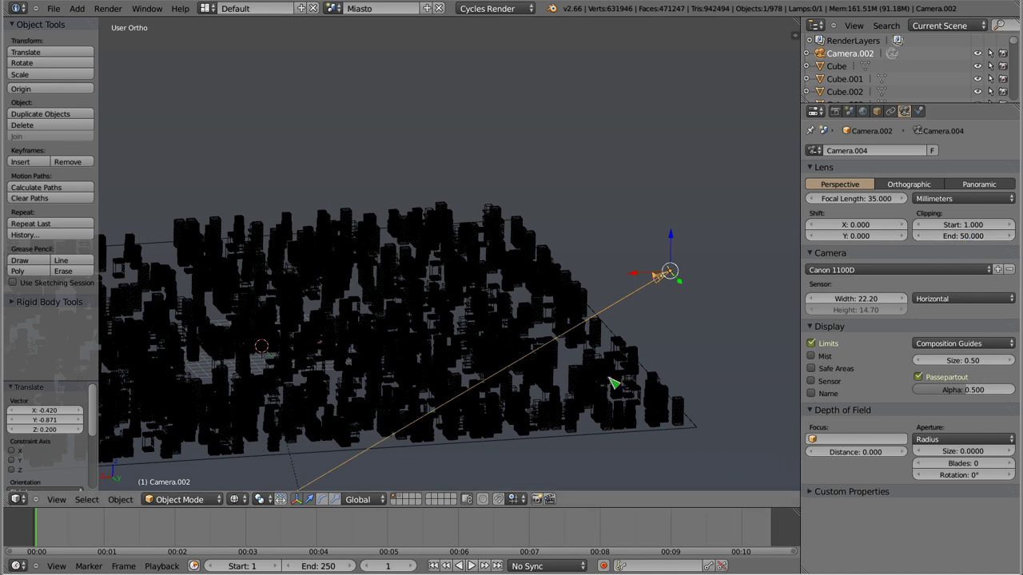
# - Swap the camera's Limits display for Mist and switch the engine to Blender Render
pyautogui.click(812, 343)
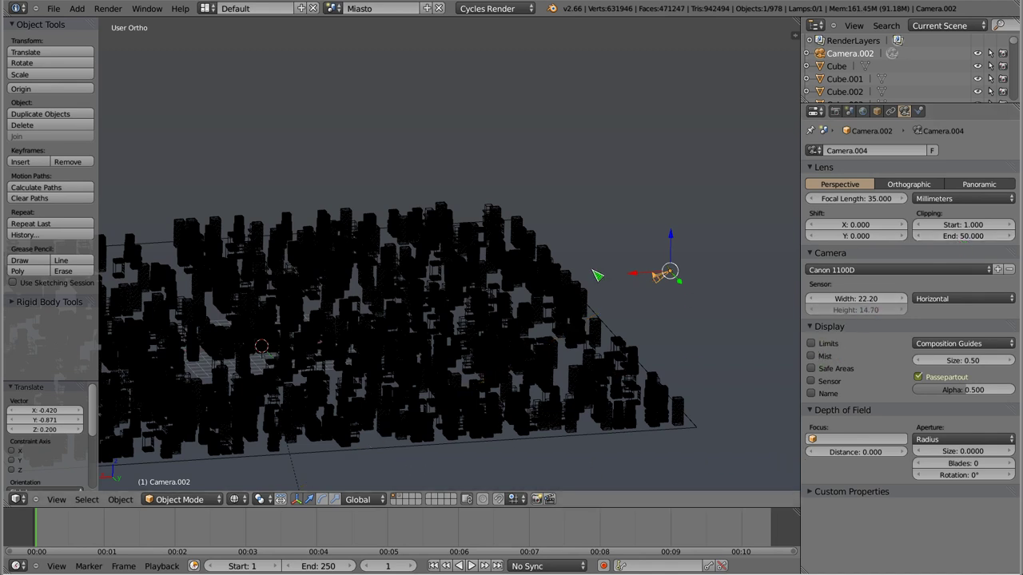
pyautogui.click(813, 357)
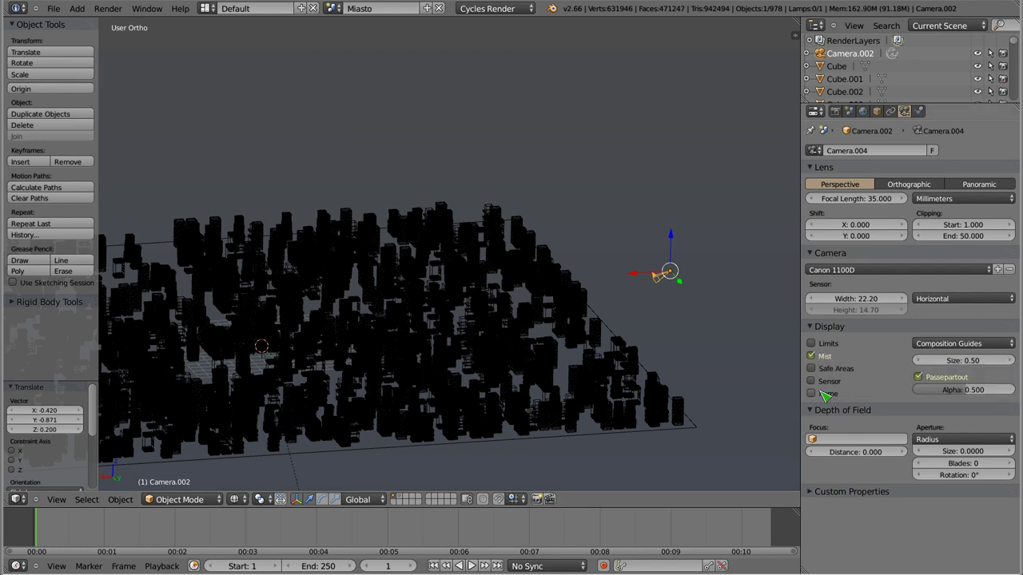
pyautogui.click(495, 8)
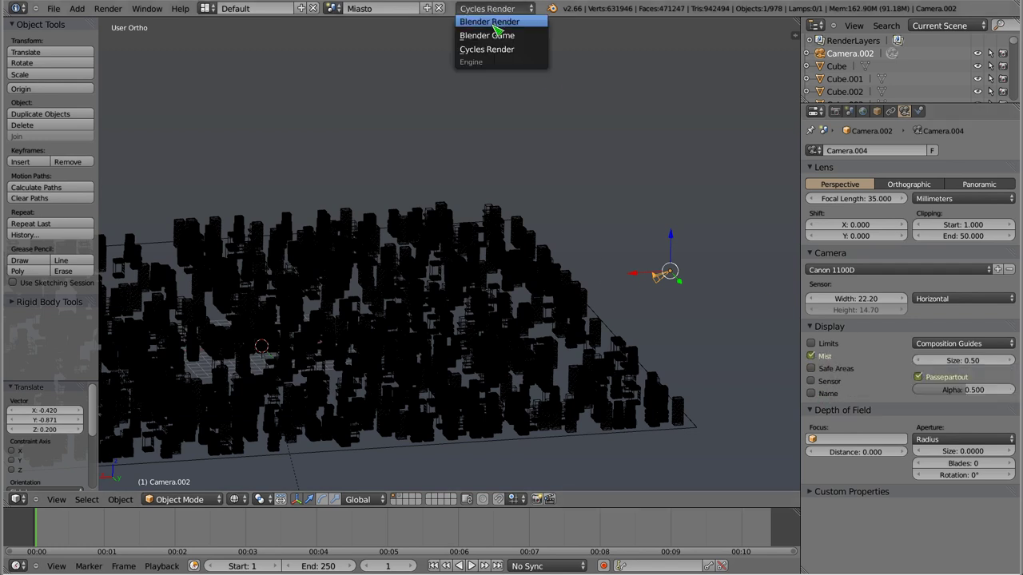
pyautogui.click(496, 27)
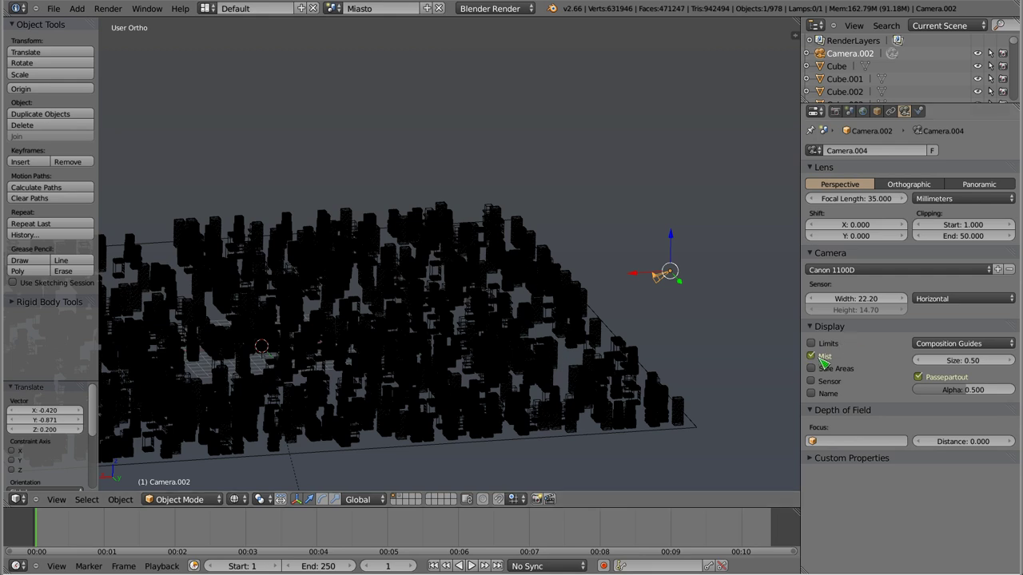
# - Create a new world and enable its Mist
pyautogui.click(863, 111)
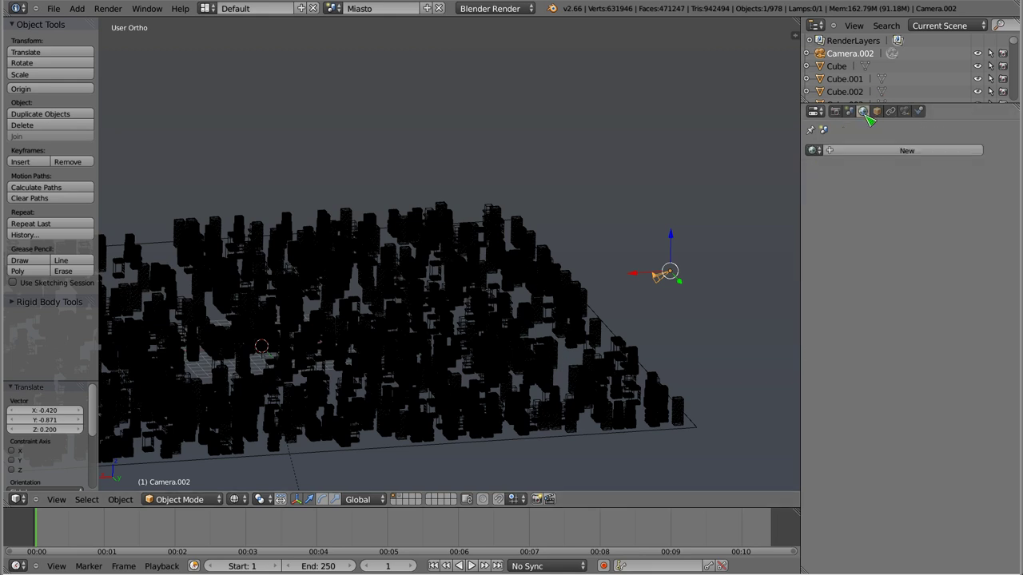
pyautogui.click(901, 152)
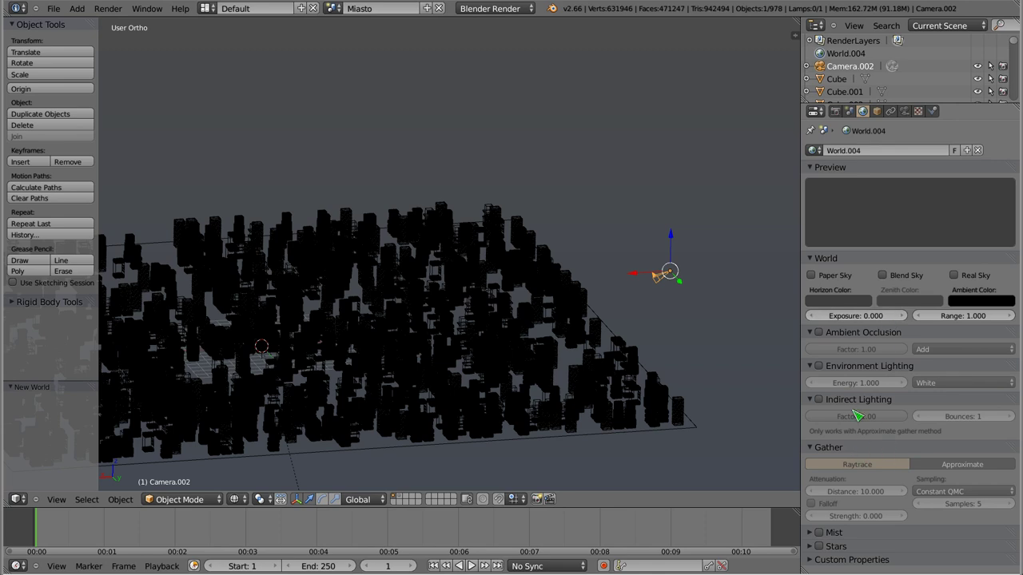
pyautogui.click(819, 533)
pyautogui.click(835, 532)
pyautogui.scroll(-1, 879, 479)
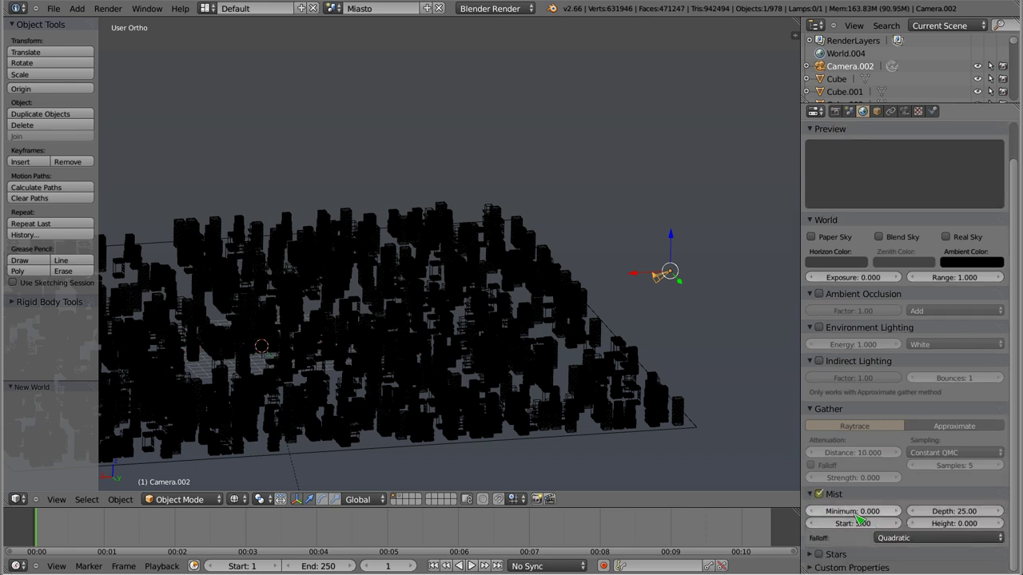
pyautogui.moveTo(585, 351)
pyautogui.mouseDown(button='middle')
pyautogui.moveTo(587, 331)
pyautogui.moveTo(605, 323)
pyautogui.mouseUp(button='middle')
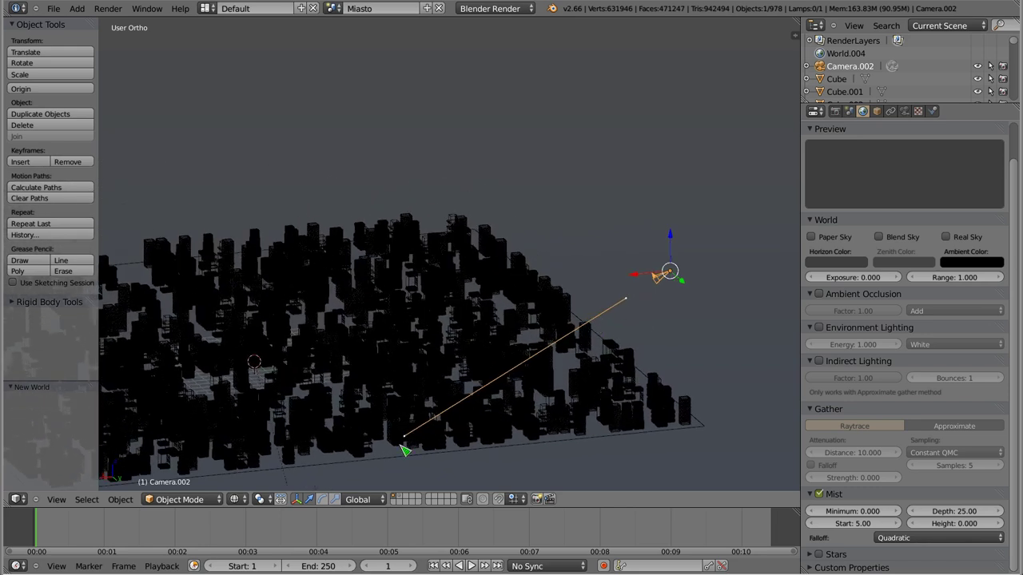
pyautogui.moveTo(533, 375)
pyautogui.mouseDown(button='middle')
pyautogui.moveTo(474, 296)
pyautogui.moveTo(635, 359)
pyautogui.moveTo(646, 395)
pyautogui.moveTo(507, 251)
pyautogui.moveTo(520, 269)
pyautogui.mouseUp(button='middle')
pyautogui.click(819, 494)
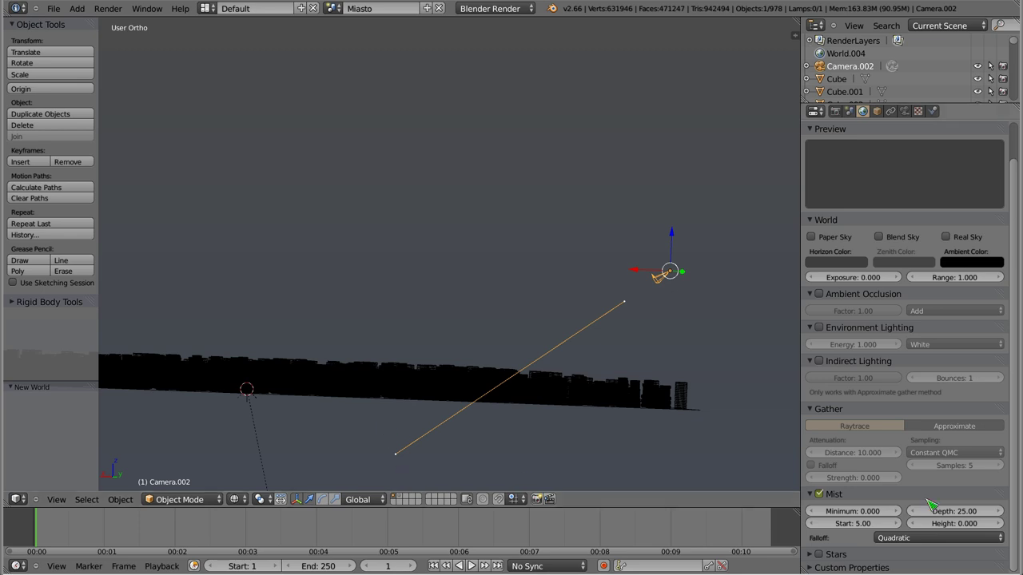
# - Set the mist depth to 7.90 and start to 15, keeping Quadratic falloff
pyautogui.click(955, 512)
pyautogui.write('1.3')
pyautogui.press('Return')
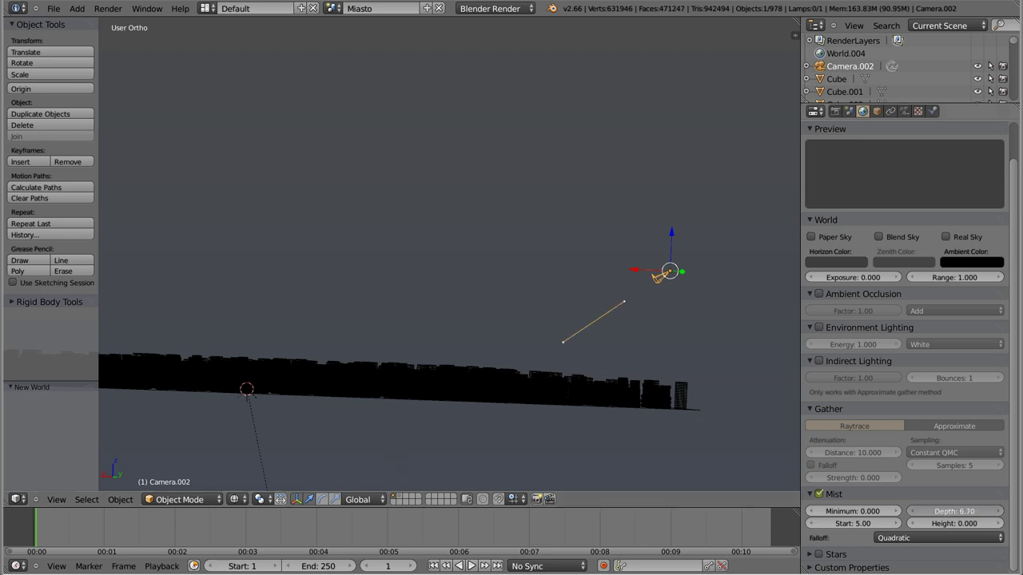
pyautogui.moveTo(942, 511); pyautogui.dragTo(939, 523)
pyautogui.moveTo(865, 524)
pyautogui.mouseDown()
pyautogui.moveTo(903, 524)
pyautogui.moveTo(855, 523)
pyautogui.mouseUp()
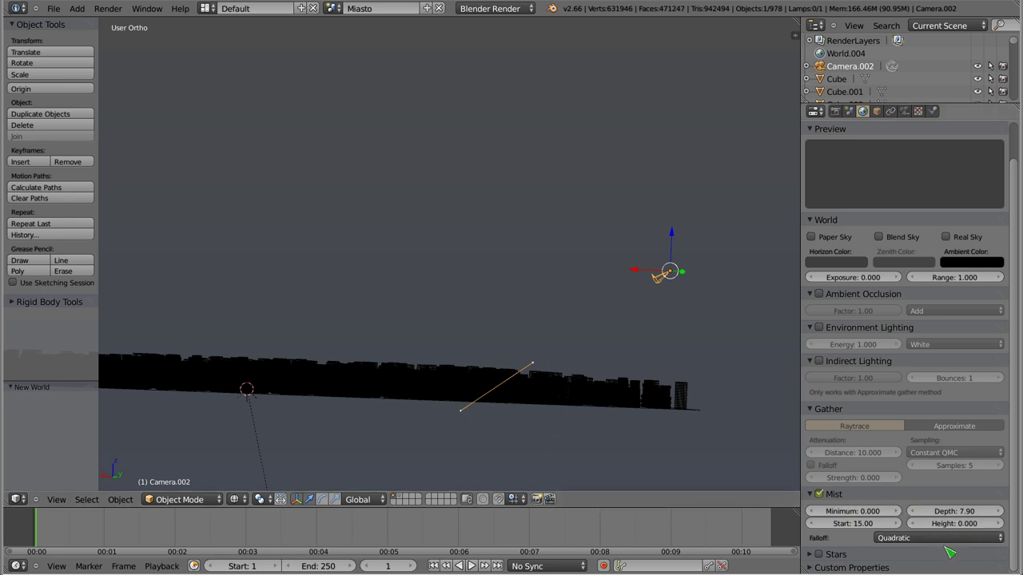
pyautogui.click(933, 537)
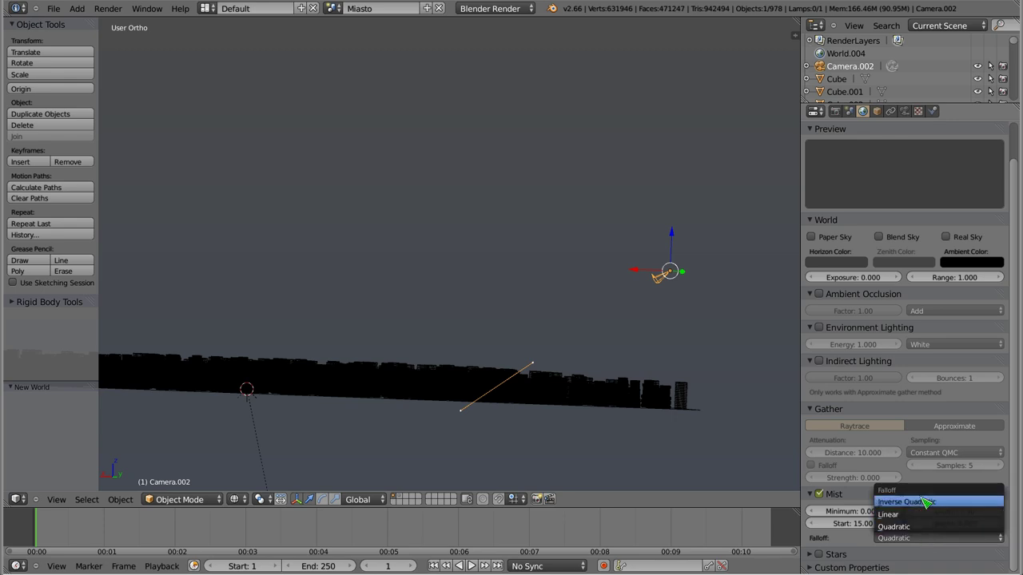
pyautogui.click(927, 527)
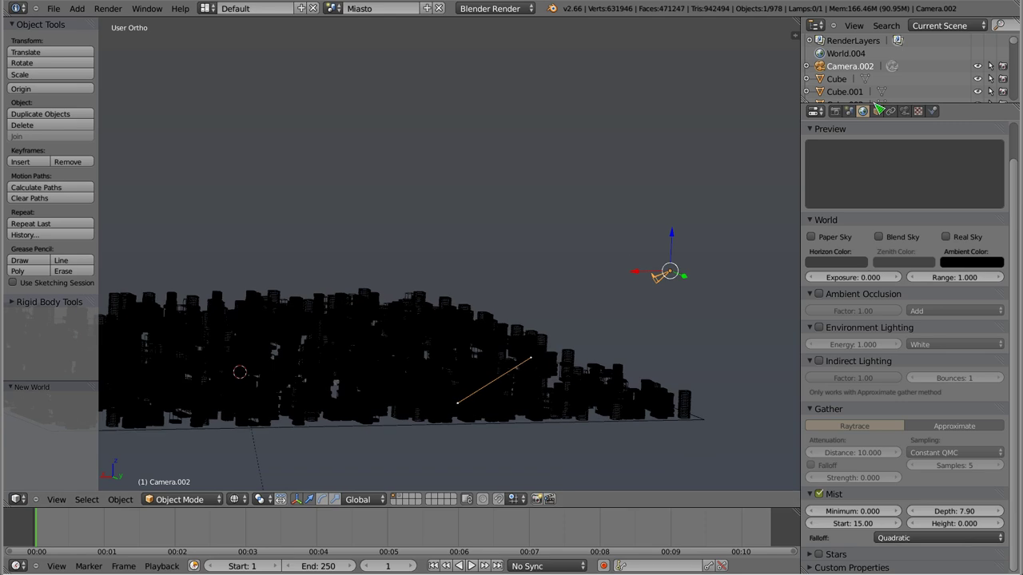
# - Replace the camera's Mist display with Safe Areas and preview them through the camera
pyautogui.click(904, 112)
pyautogui.click(813, 356)
pyautogui.click(812, 369)
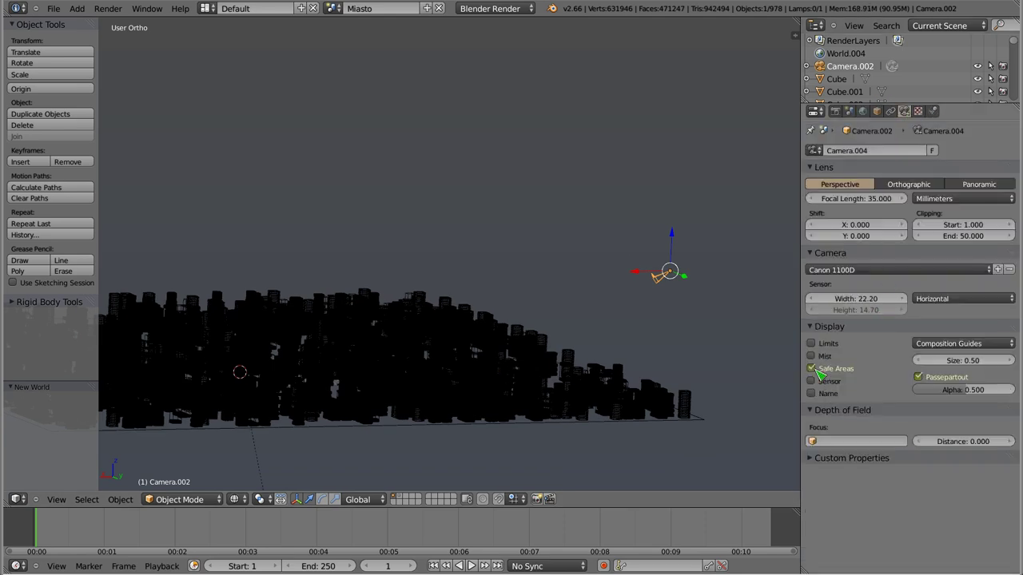
pyautogui.press('KP_0')
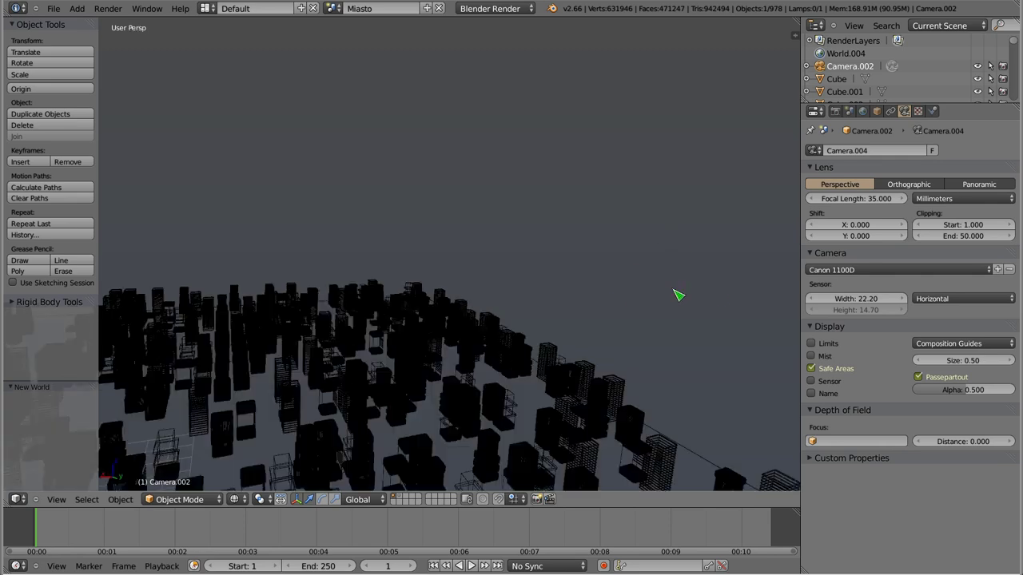
pyautogui.moveTo(399, 186); pyautogui.dragTo(506, 167, button='middle')
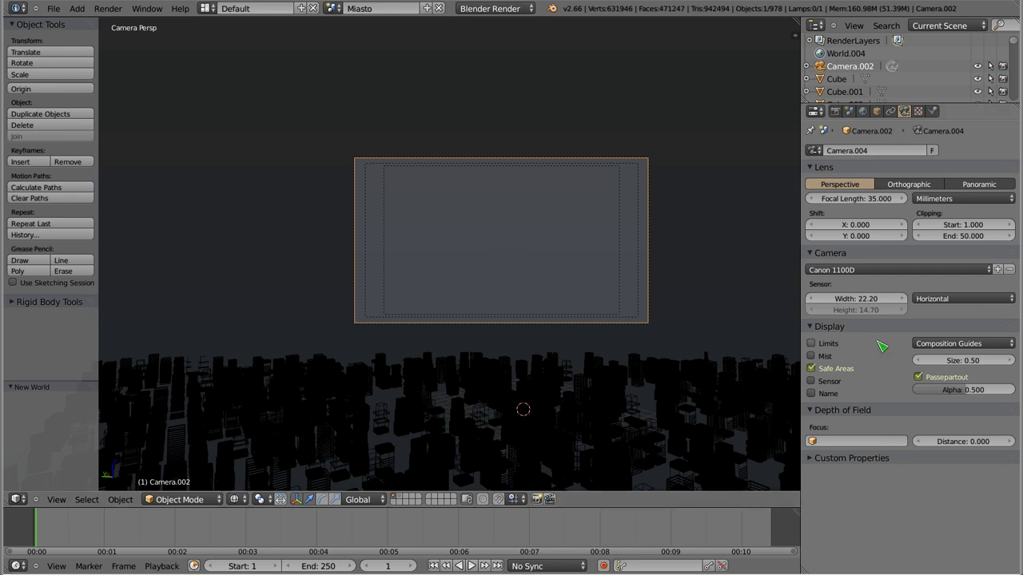
pyautogui.hotkey('ctrl', 'z')
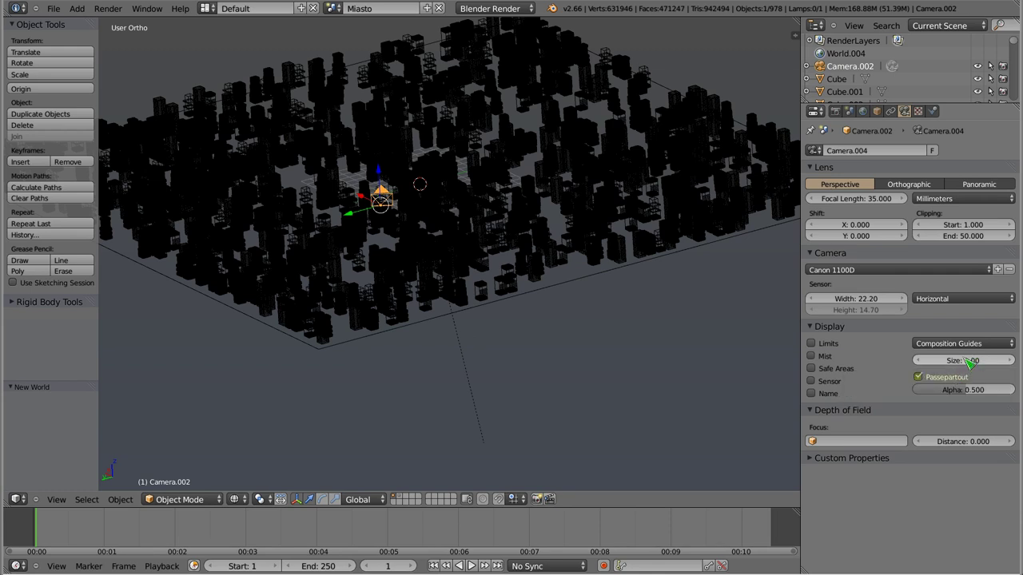
# - Orbit around the city and open the viewport properties sidebar
pyautogui.moveTo(359, 292)
pyautogui.mouseDown(button='middle')
pyautogui.moveTo(422, 207)
pyautogui.moveTo(312, 242)
pyautogui.moveTo(416, 345)
pyautogui.moveTo(354, 303)
pyautogui.mouseUp(button='middle')
pyautogui.moveTo(266, 288)
pyautogui.mouseDown(button='middle')
pyautogui.moveTo(482, 322)
pyautogui.moveTo(493, 274)
pyautogui.mouseUp(button='middle')
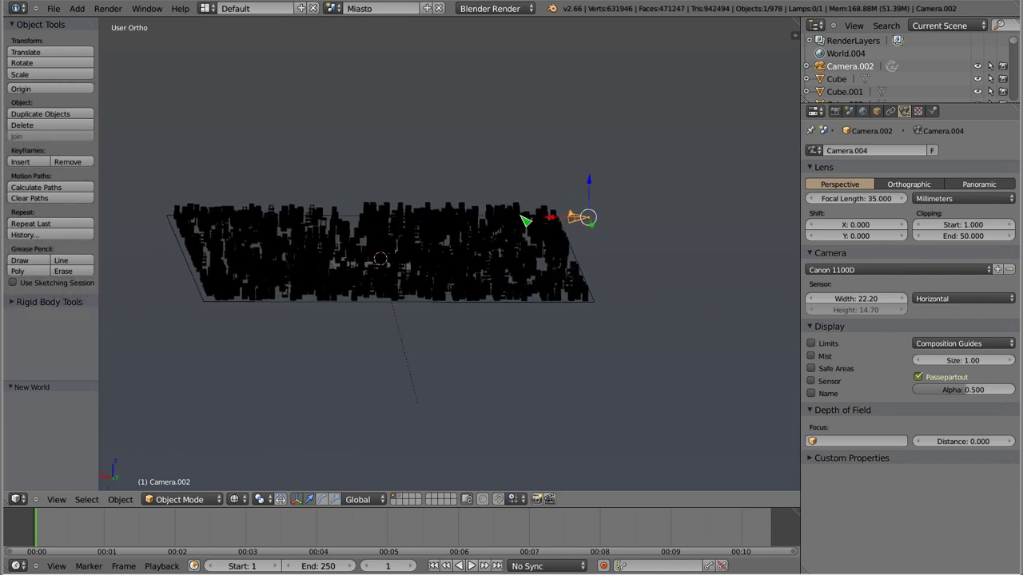
pyautogui.moveTo(443, 219)
pyautogui.mouseDown(button='middle')
pyautogui.moveTo(543, 272)
pyautogui.moveTo(544, 283)
pyautogui.moveTo(601, 256)
pyautogui.mouseUp(button='middle')
pyautogui.press('n')
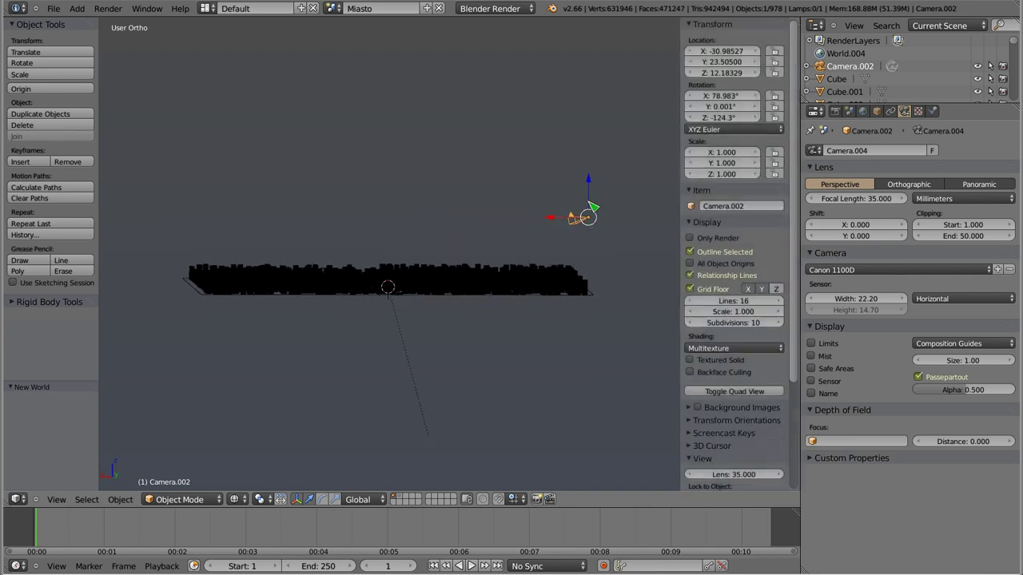
pyautogui.press('s')
pyautogui.press('Escape')
# - Shrink the camera's display size to 0.50 and look through the camera
pyautogui.moveTo(962, 360)
pyautogui.mouseDown()
pyautogui.moveTo(990, 360)
pyautogui.moveTo(950, 360)
pyautogui.mouseUp()
pyautogui.moveTo(516, 265)
pyautogui.mouseDown(button='middle')
pyautogui.moveTo(484, 293)
pyautogui.moveTo(486, 235)
pyautogui.moveTo(440, 245)
pyautogui.moveTo(434, 310)
pyautogui.moveTo(468, 281)
pyautogui.mouseUp(button='middle')
pyautogui.moveTo(963, 360); pyautogui.dragTo(927, 361)
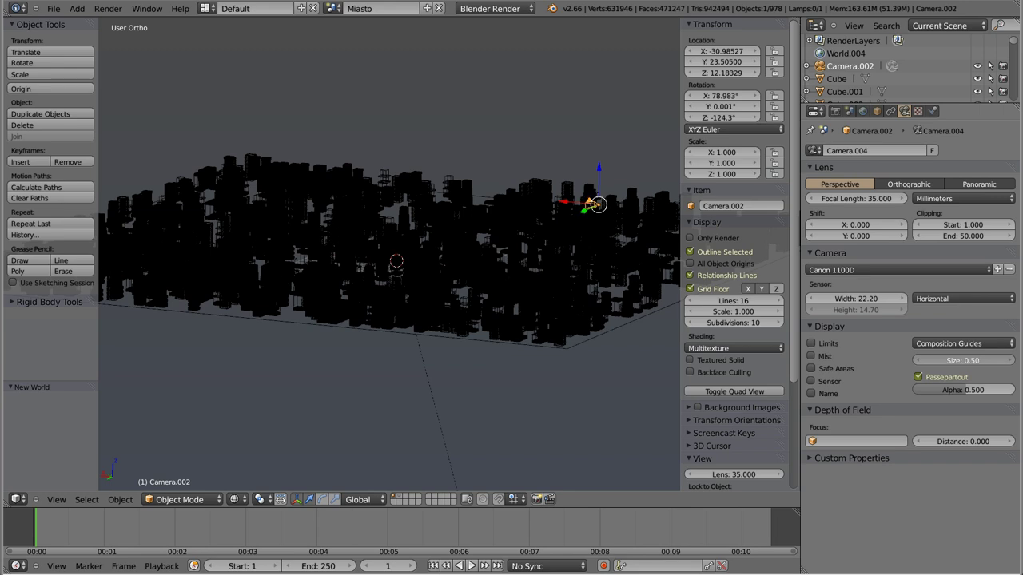
pyautogui.keyDown('shift'); pyautogui.moveTo(543, 263); pyautogui.dragTo(463, 235, button='middle'); pyautogui.keyUp('shift')
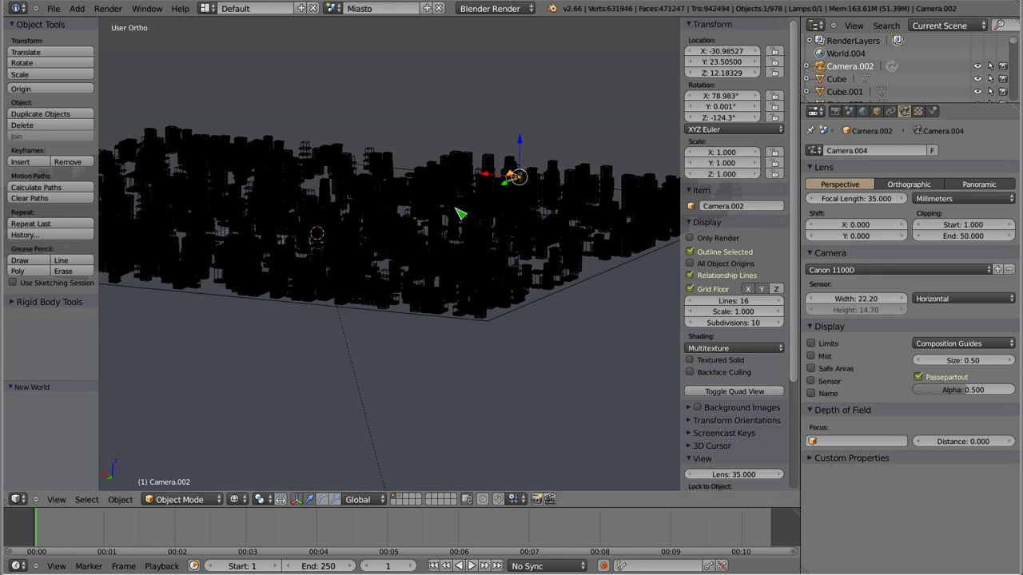
pyautogui.press('KP_0')
pyautogui.moveTo(559, 232)
pyautogui.keyDown('shift'); pyautogui.mouseDown(button='middle')
pyautogui.moveTo(410, 221)
pyautogui.moveTo(408, 233)
pyautogui.mouseUp(button='middle'); pyautogui.keyUp('shift')
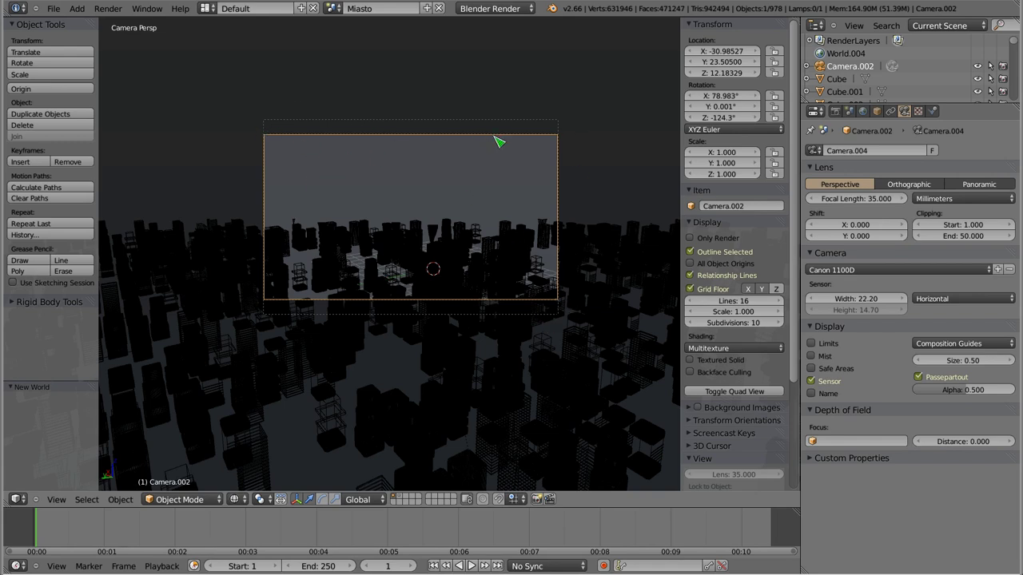
# - Try the Canon 600D, Nikon D3S and Canon 1100D camera presets in turn
pyautogui.click(881, 270)
pyautogui.click(866, 374)
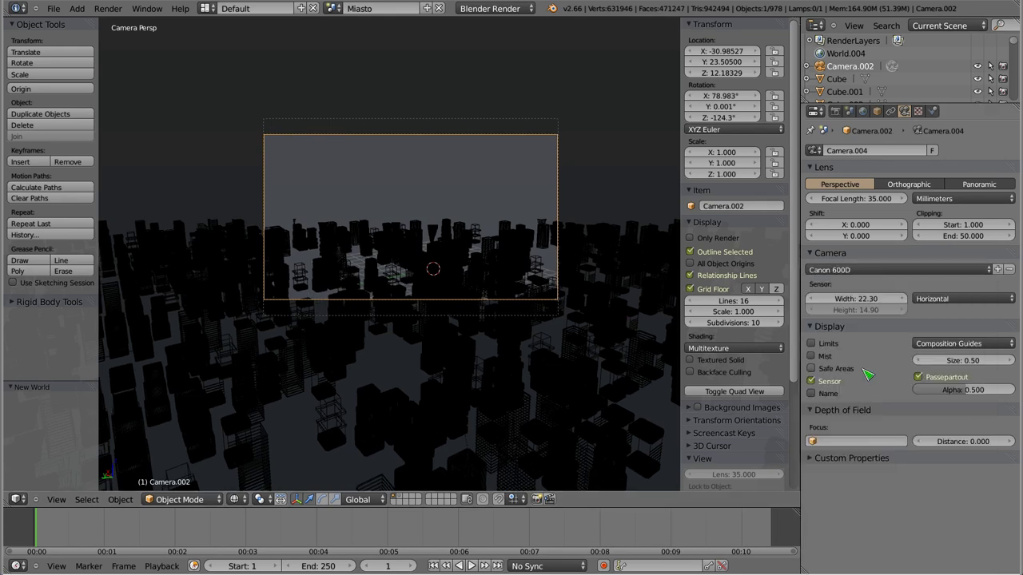
pyautogui.click(881, 271)
pyautogui.click(866, 432)
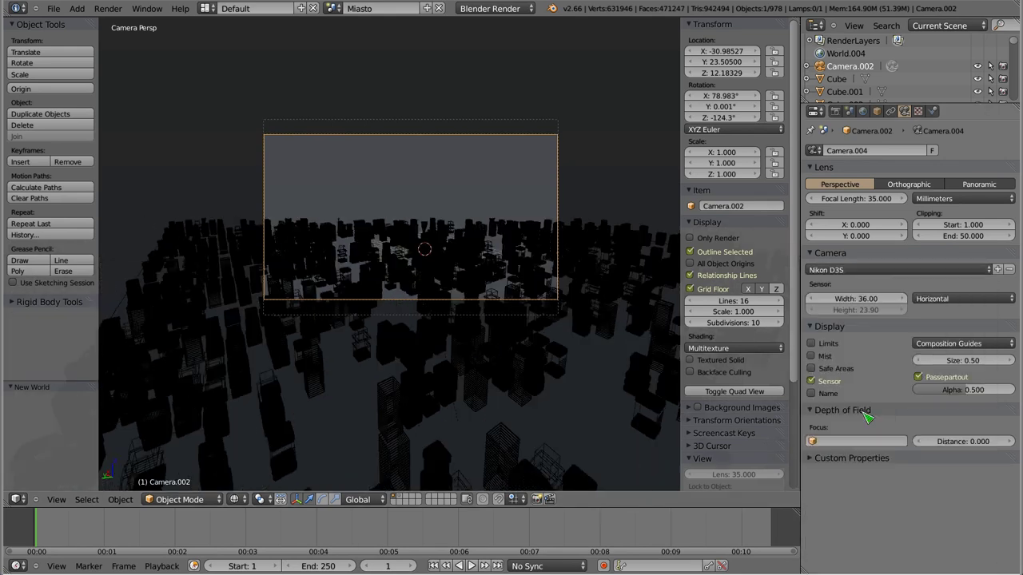
pyautogui.click(863, 272)
pyautogui.click(865, 305)
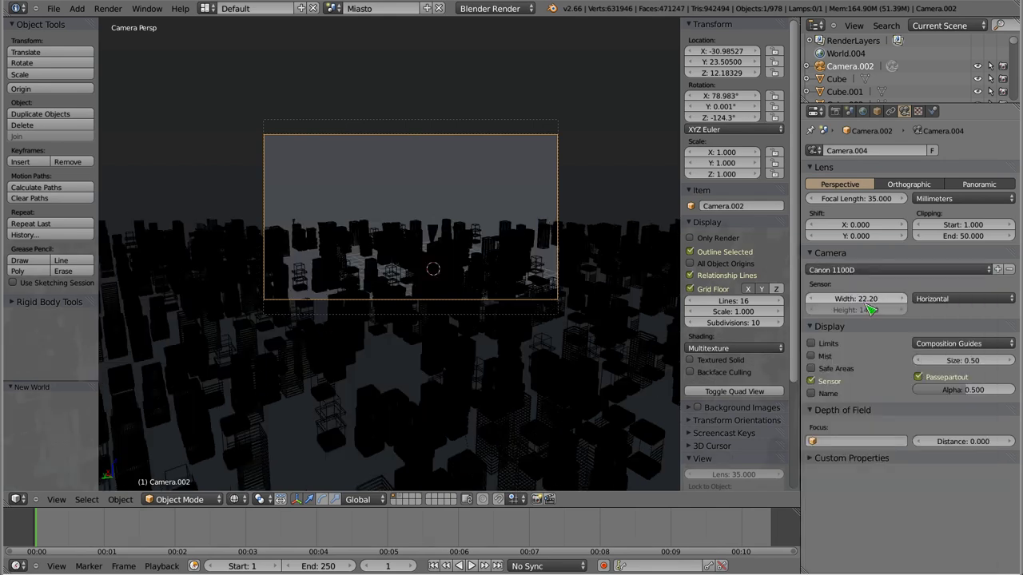
# - Apply the Blender camera preset (32 mm, Auto fit) and glance at the render settings
pyautogui.click(963, 298)
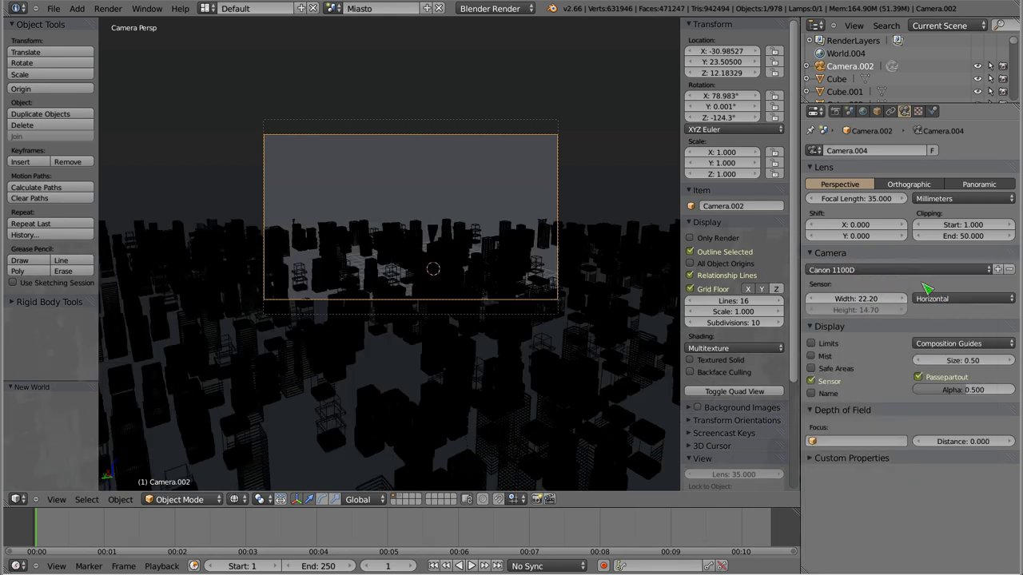
pyautogui.click(871, 270)
pyautogui.click(908, 298)
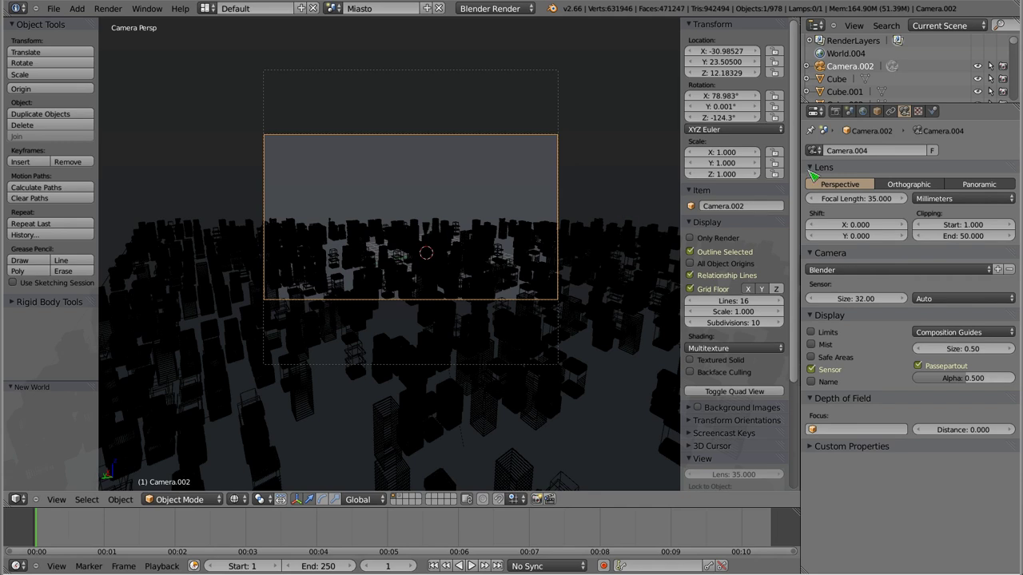
pyautogui.click(835, 111)
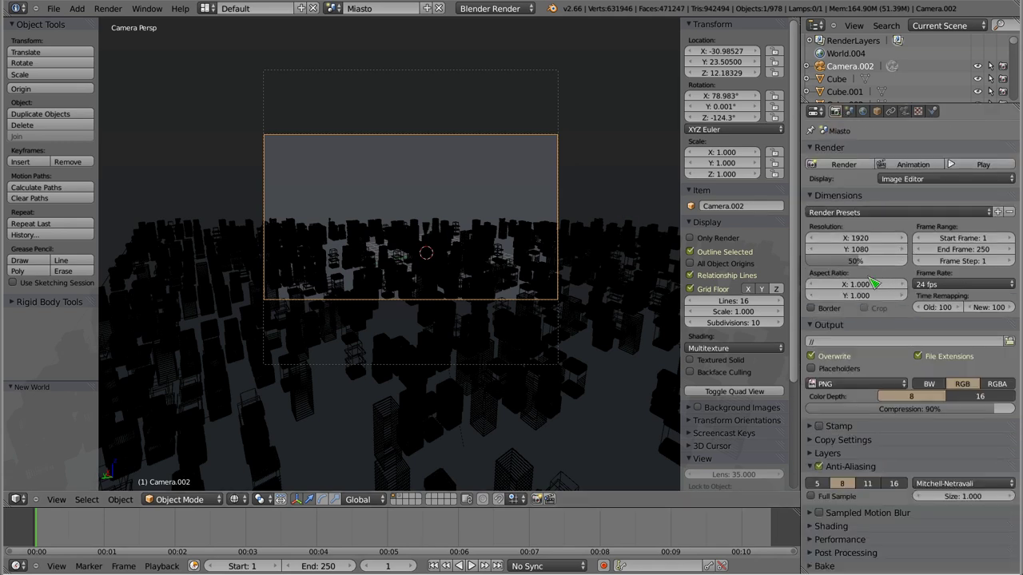
pyautogui.click(904, 111)
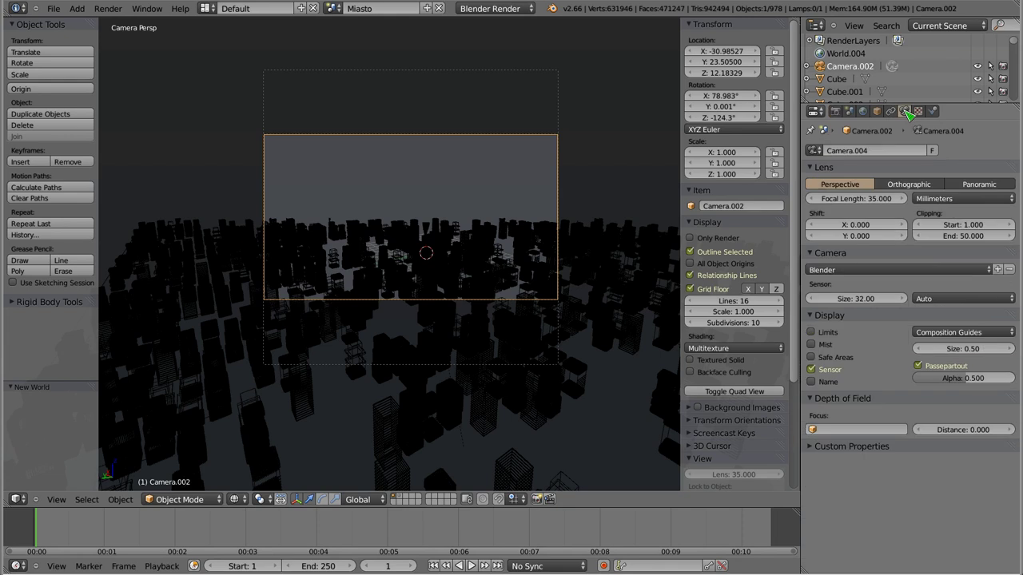
# - Show the camera's name instead of its sensor outline and rename it to Kamerka
pyautogui.click(812, 369)
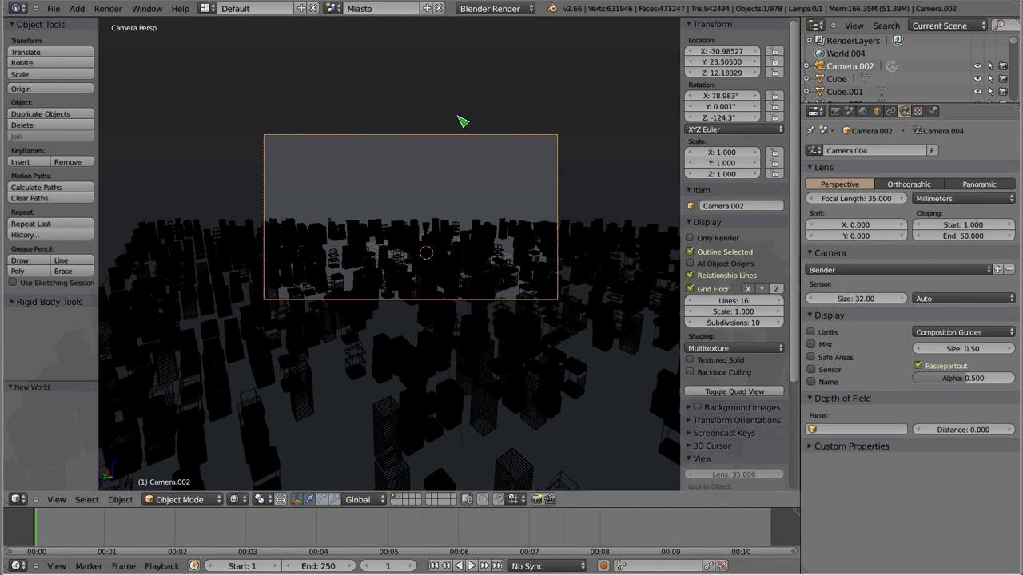
pyautogui.click(813, 382)
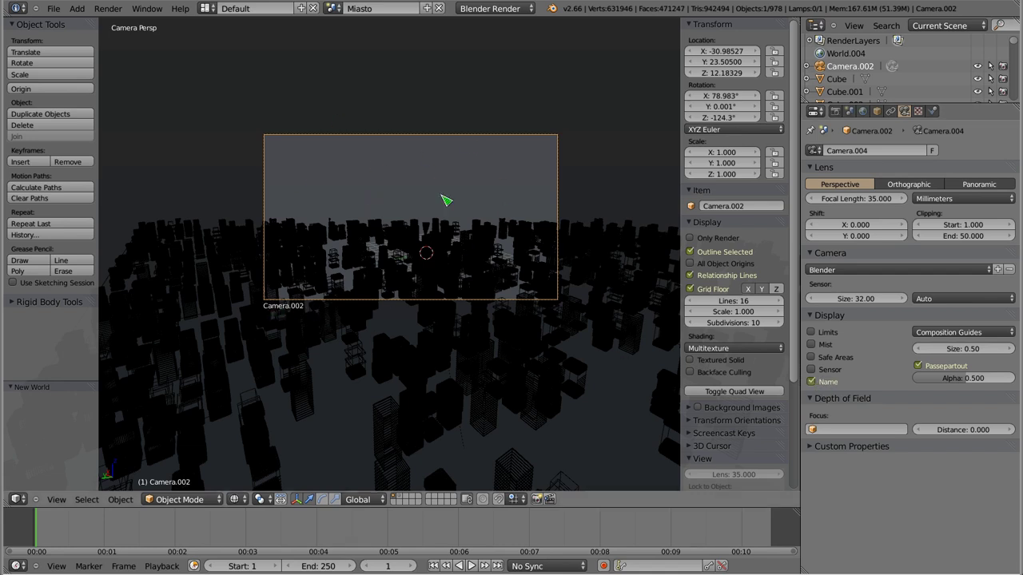
pyautogui.click(724, 206)
pyautogui.write('K')
pyautogui.write('a')
pyautogui.press('Return')
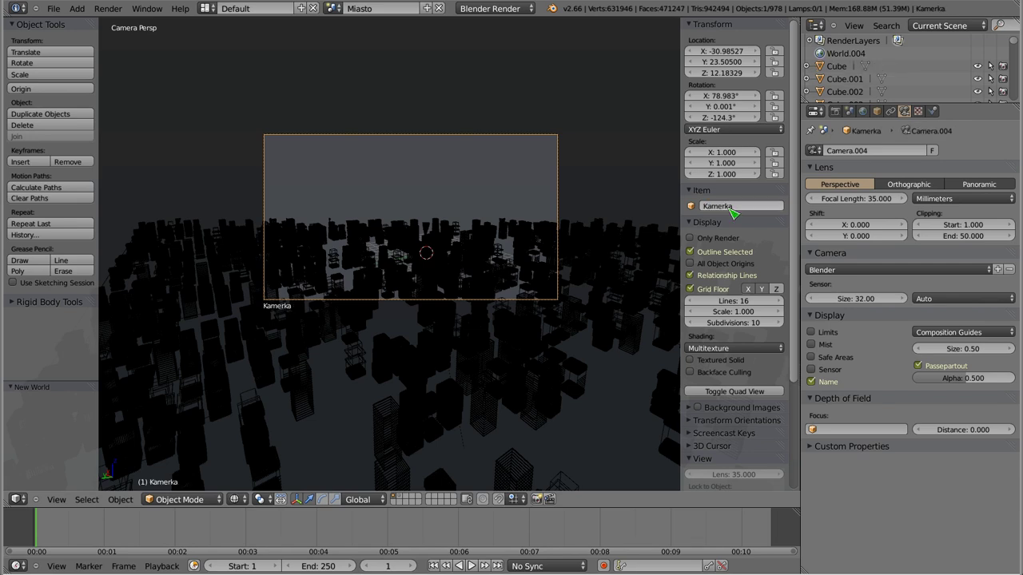
pyautogui.scroll(1, 409, 224)
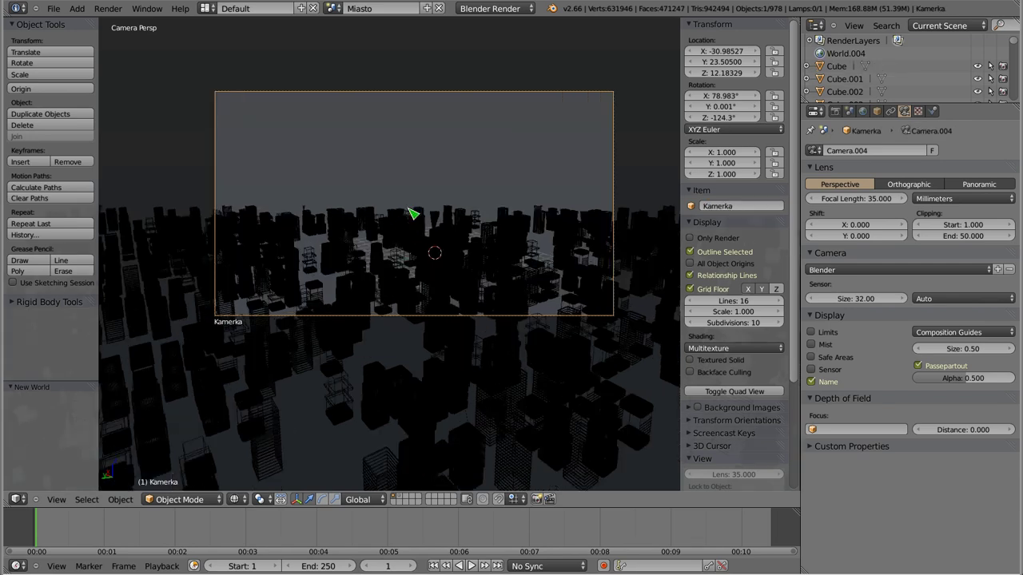
pyautogui.scroll(1, 412, 209)
pyautogui.scroll(2, 399, 224)
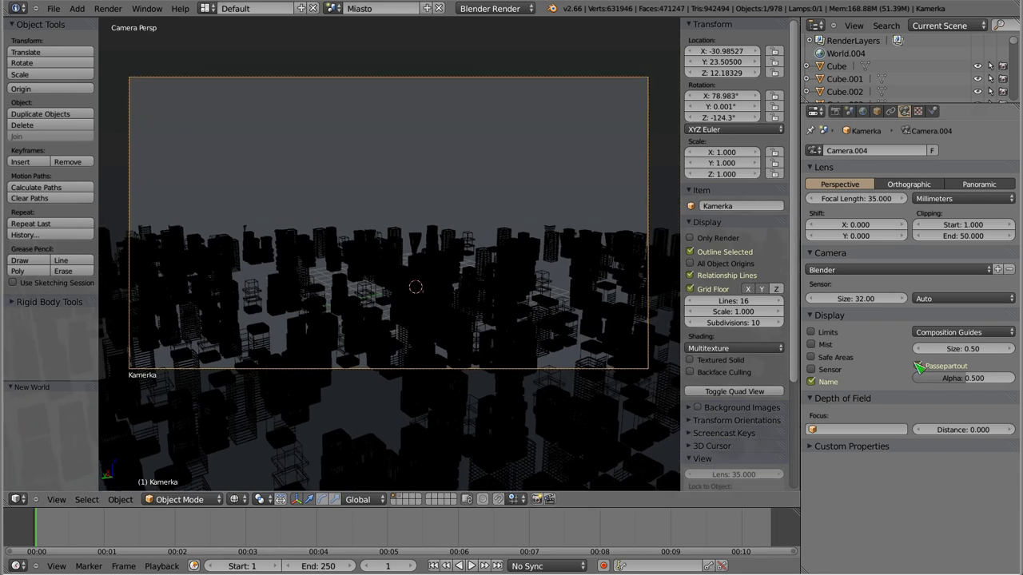
# - Hide the city camera's name and set the passepartout alpha to 0.791
pyautogui.click(811, 381)
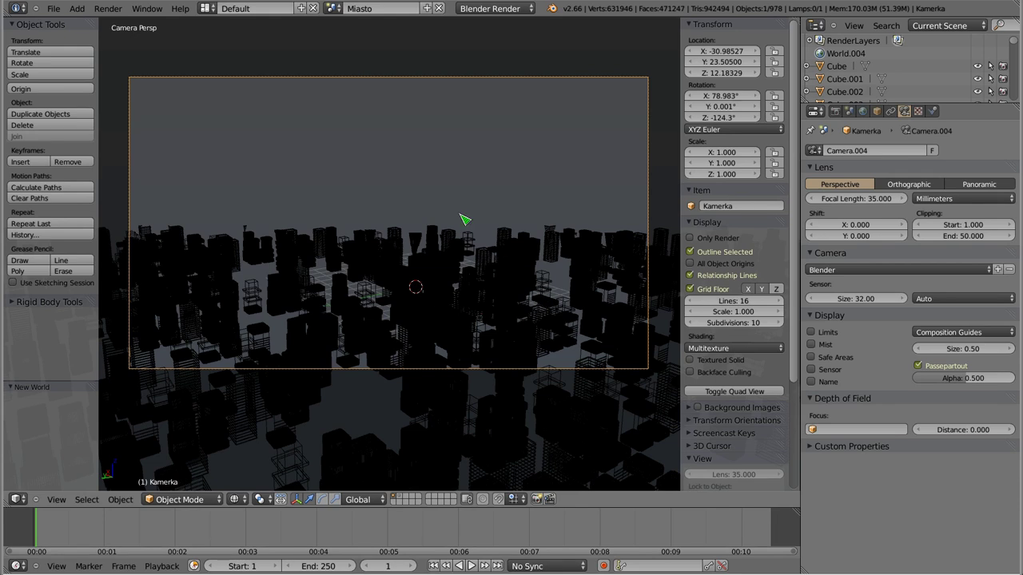
pyautogui.scroll(-2, 352, 253)
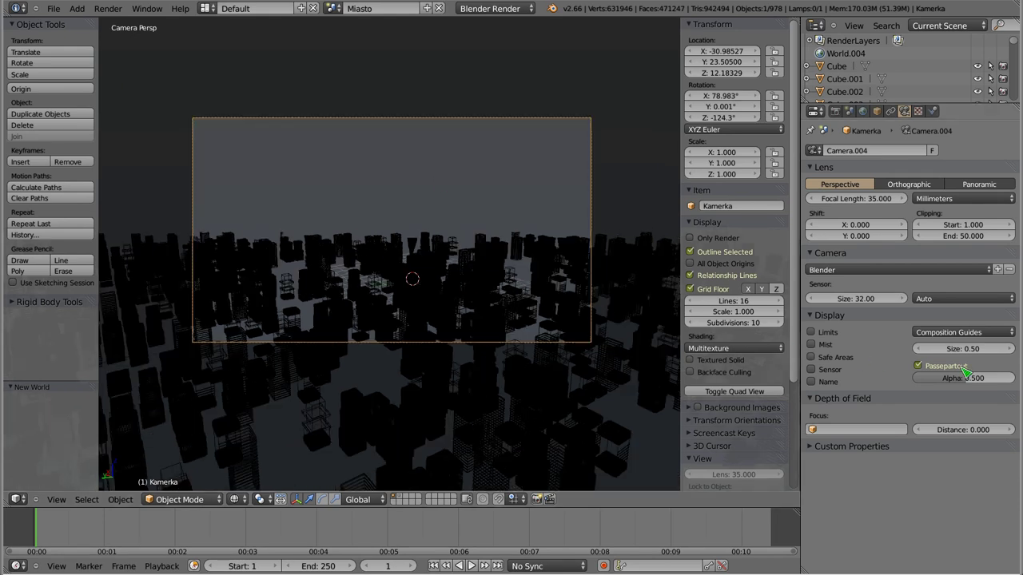
pyautogui.moveTo(971, 380); pyautogui.dragTo(1006, 378)
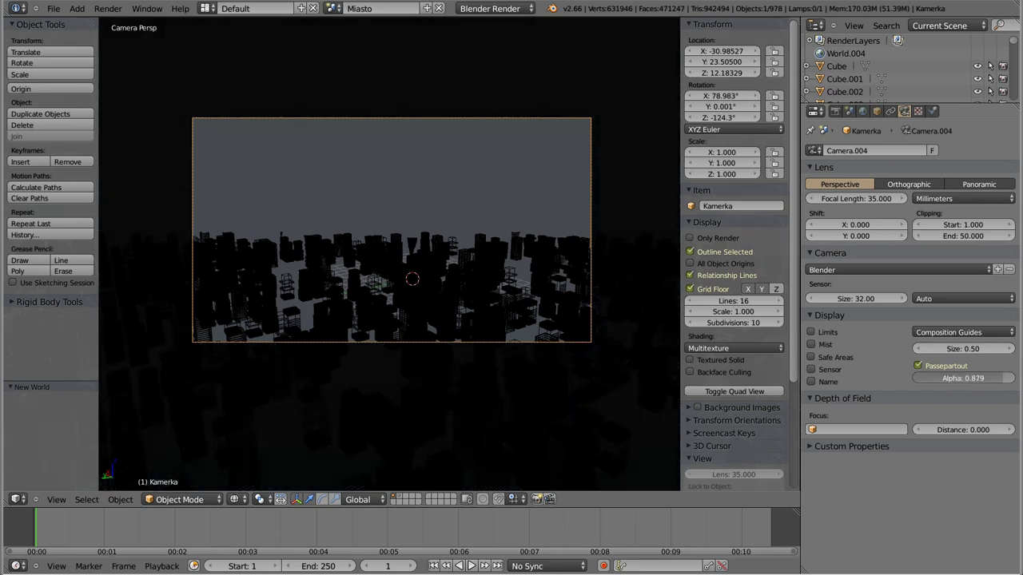
pyautogui.moveTo(1006, 378)
pyautogui.mouseDown()
pyautogui.moveTo(963, 378)
pyautogui.moveTo(995, 378)
pyautogui.mouseUp()
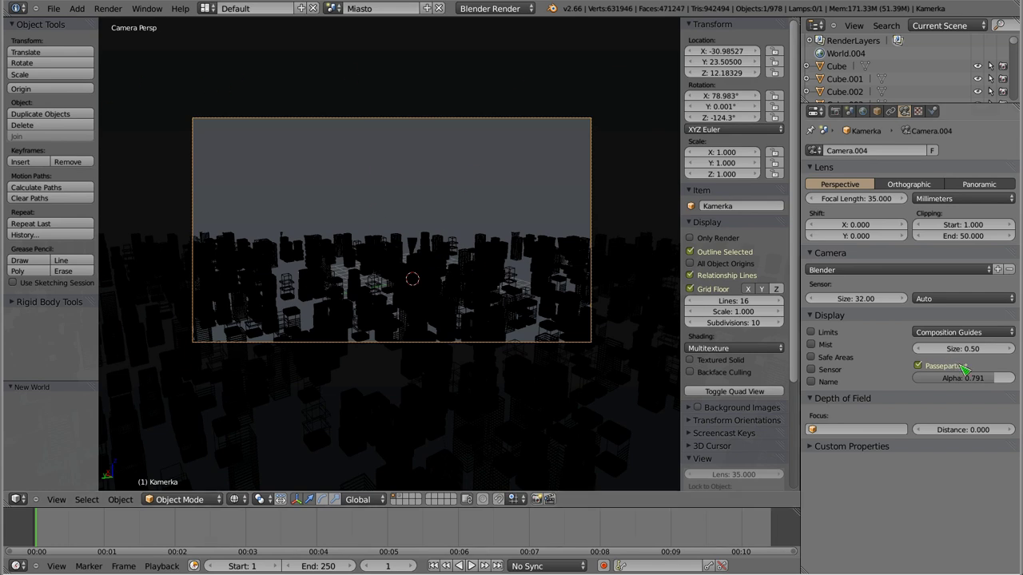
# - Turn off the passepartout and tilt the camera up about its X axis to roughly 98°
pyautogui.click(918, 365)
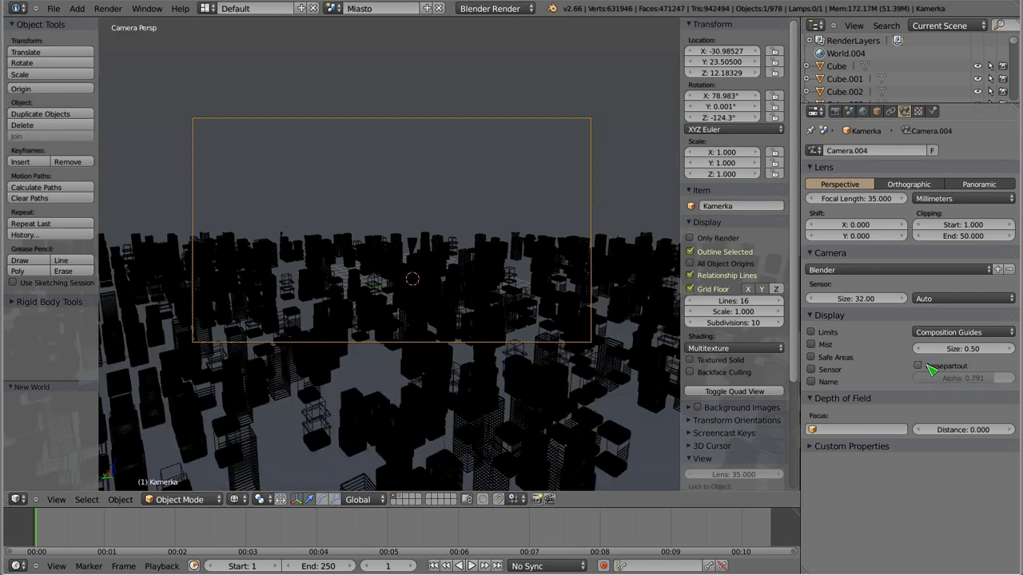
pyautogui.press('r')
pyautogui.press('x')
pyautogui.press('x')
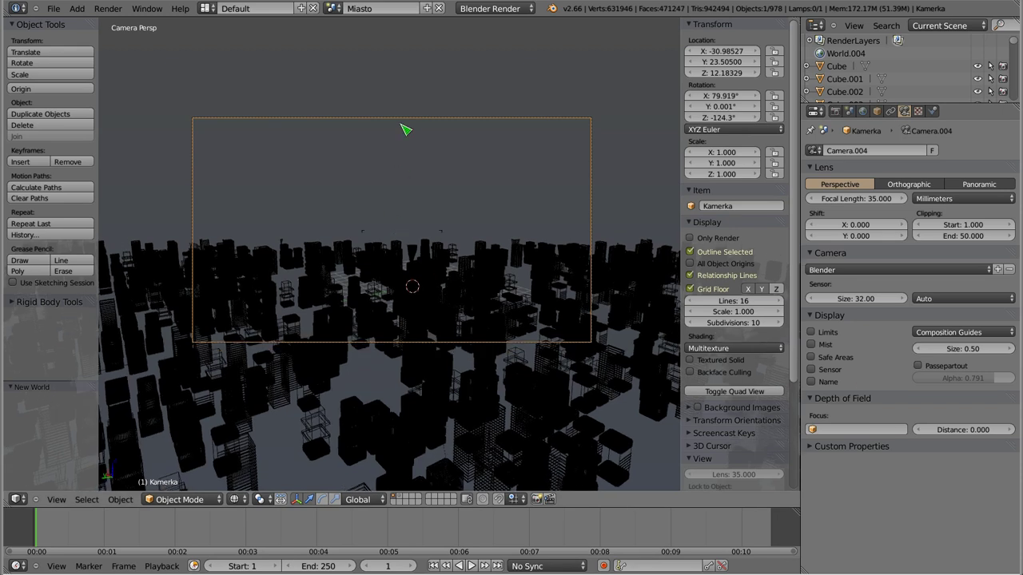
pyautogui.click(406, 97)
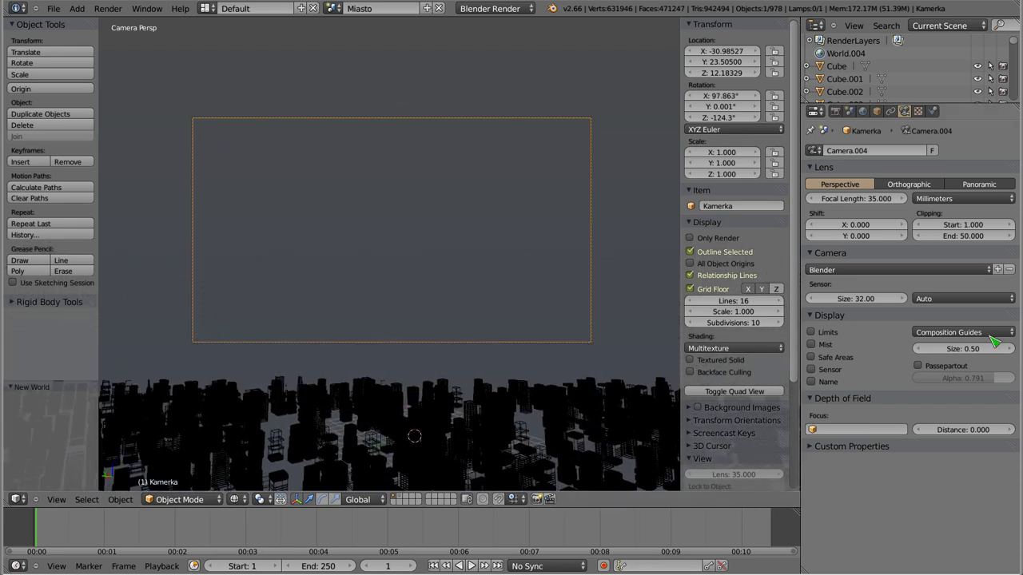
# - Overlay the Center guide, then the diagonal triangle composition guides, on the camera frame
pyautogui.click(950, 334)
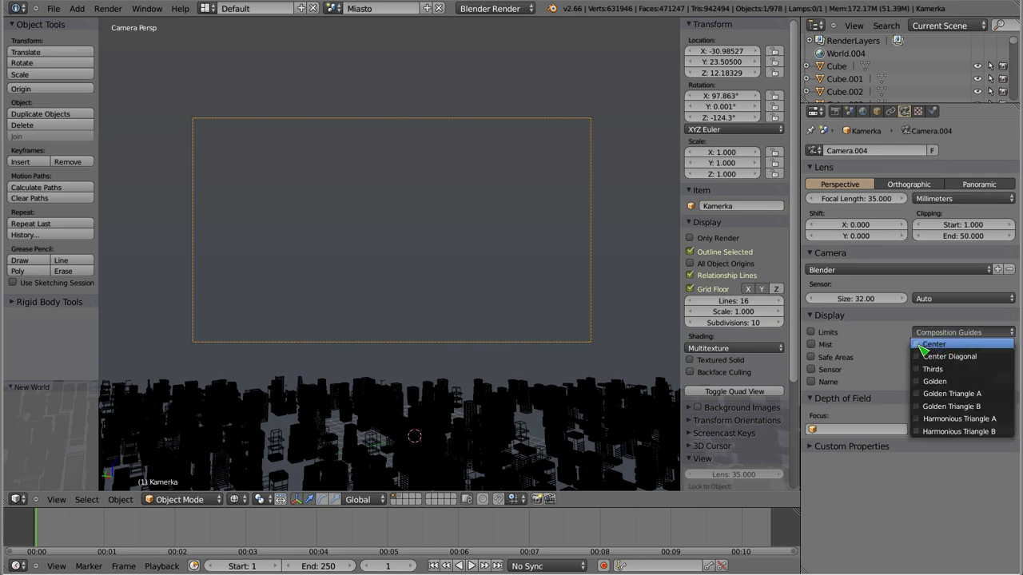
pyautogui.click(926, 344)
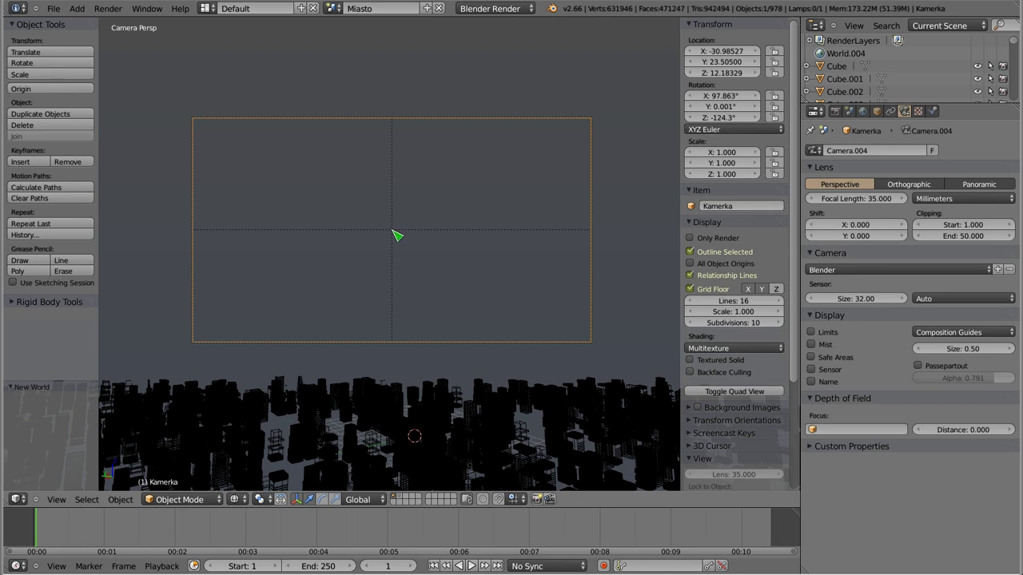
pyautogui.click(950, 333)
pyautogui.click(958, 431)
pyautogui.hotkey('alt', 'Tab')
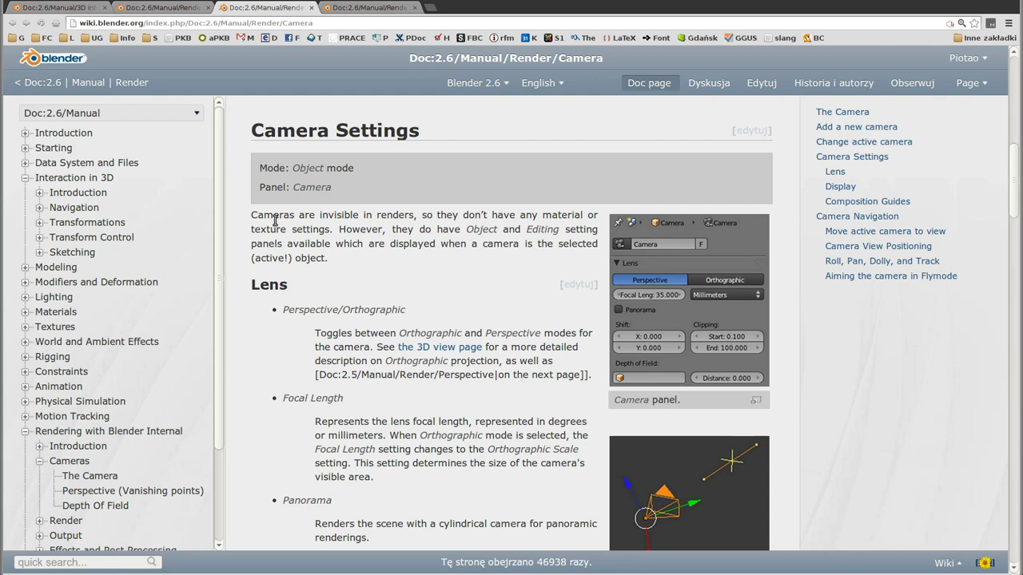
pyautogui.scroll(-2, 274, 335)
pyautogui.scroll(-4, 270, 335)
pyautogui.scroll(-3, 270, 336)
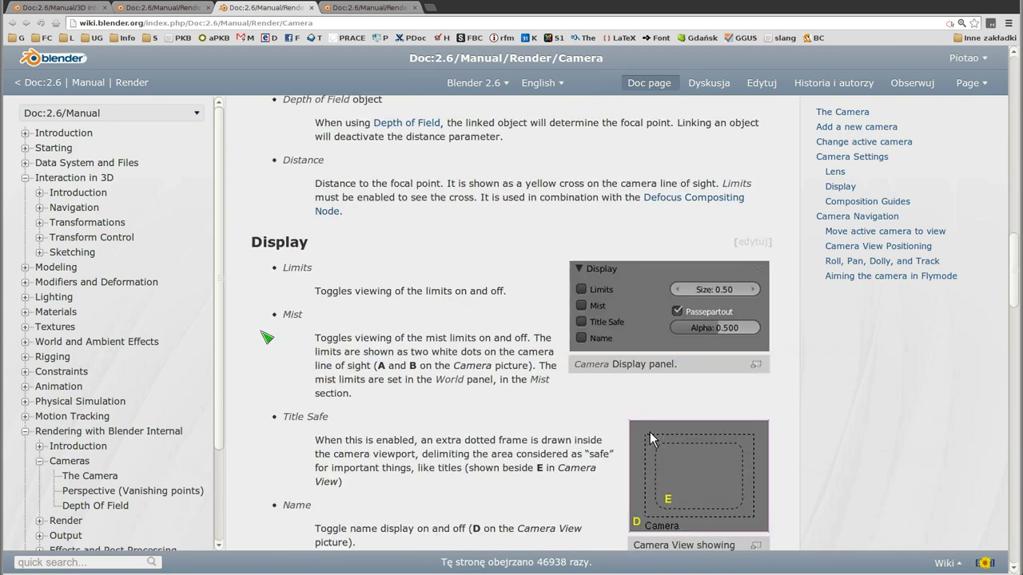
pyautogui.scroll(-4, 267, 336)
pyautogui.scroll(-4, 265, 337)
pyautogui.scroll(-2, 262, 338)
pyautogui.scroll(-3, 260, 337)
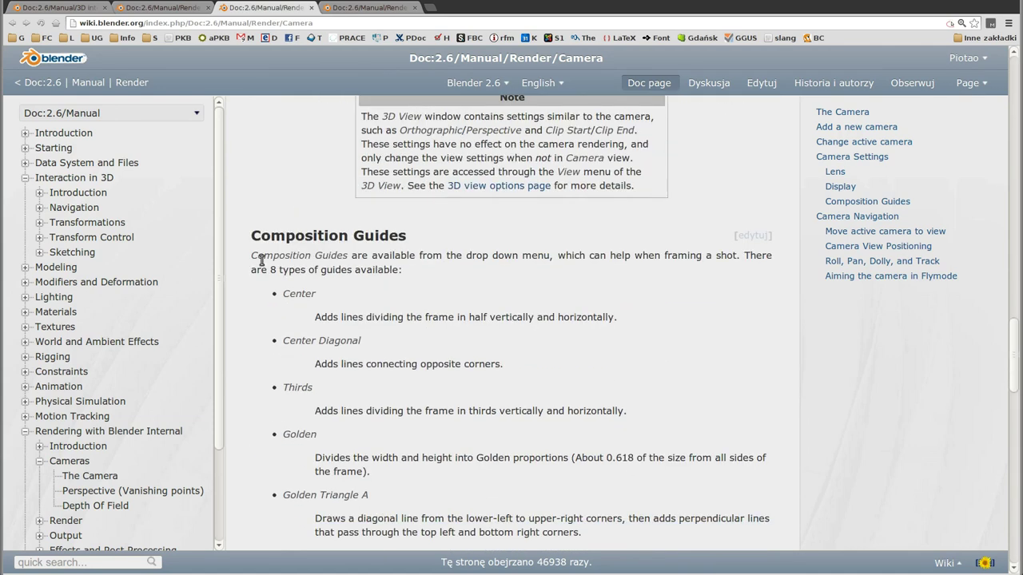
pyautogui.scroll(-2, 263, 260)
pyautogui.scroll(-4, 279, 329)
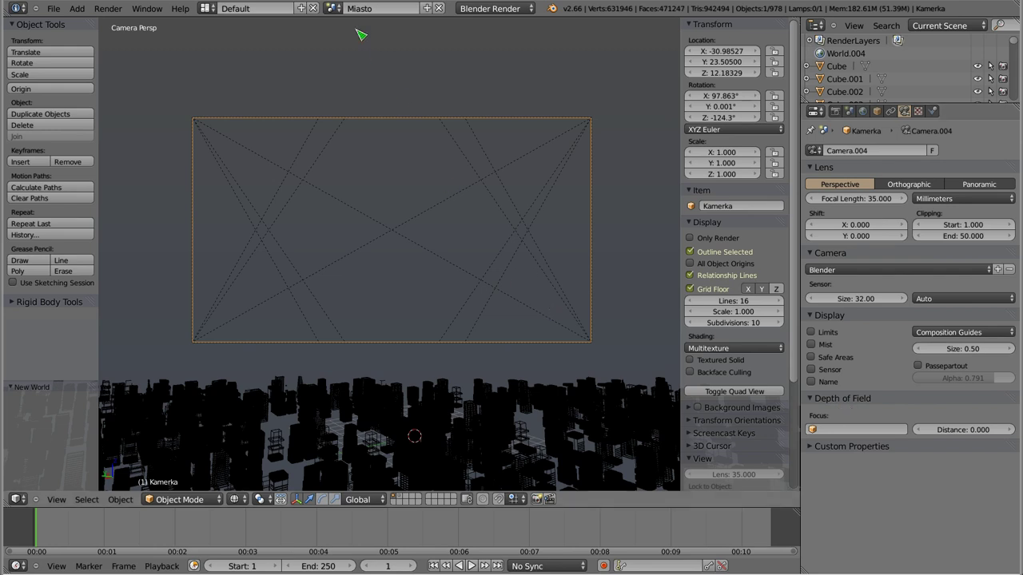
# - Switch to the DOF coin scene and select its camera, Camera.001
pyautogui.click(333, 8)
pyautogui.click(341, 29)
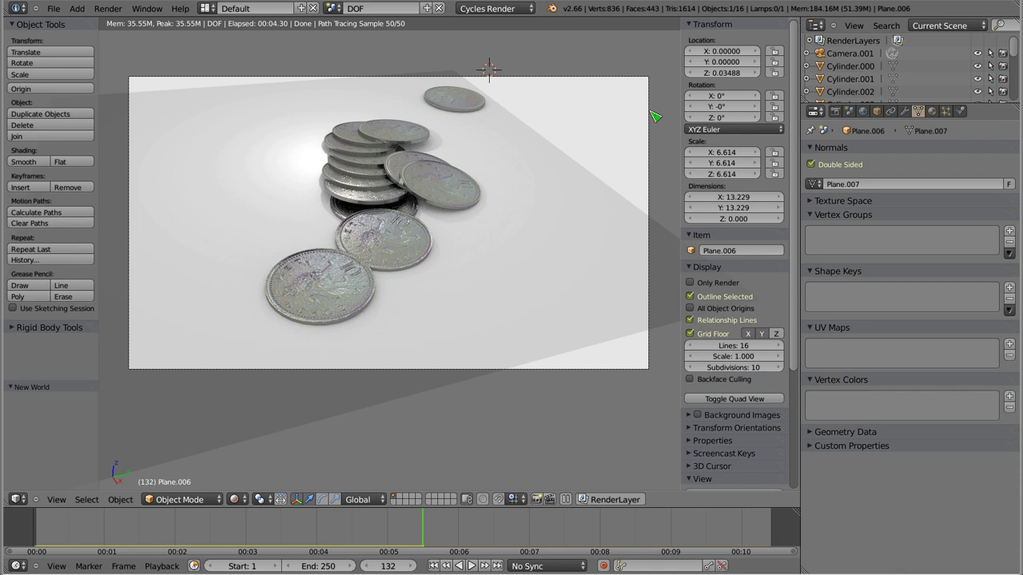
pyautogui.rightClick(654, 117)
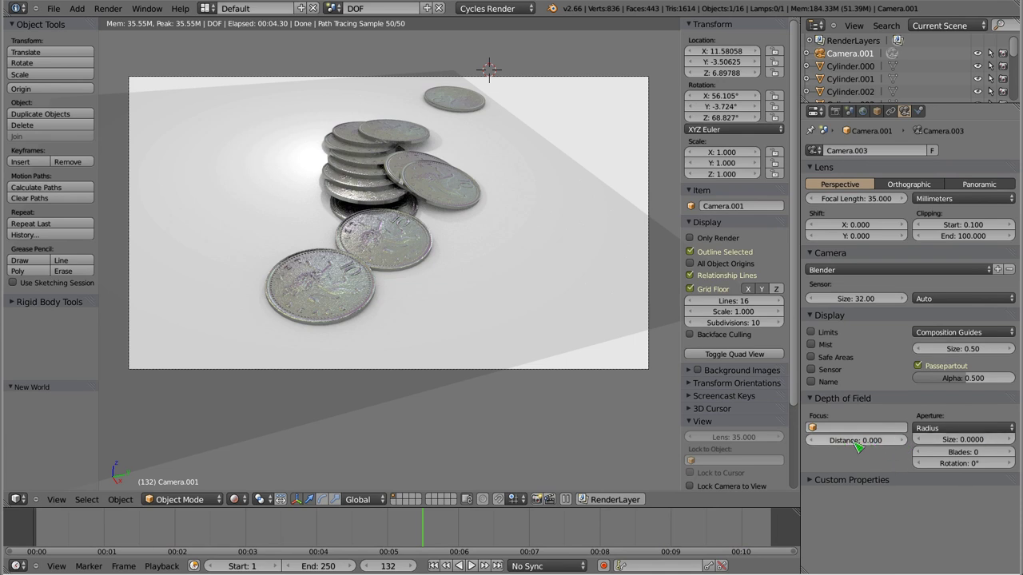
# - Set Camera.001's depth-of-field distance to 3.7 and aperture size to 0.01, then reselect the camera
pyautogui.moveTo(856, 446); pyautogui.dragTo(887, 446)
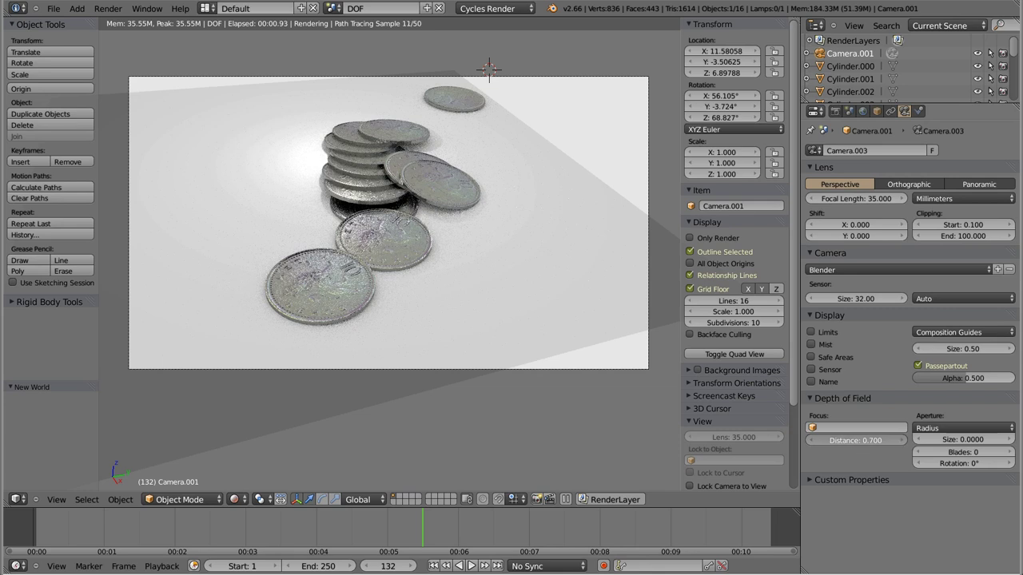
pyautogui.click(856, 441)
pyautogui.write('3.5')
pyautogui.press('Return')
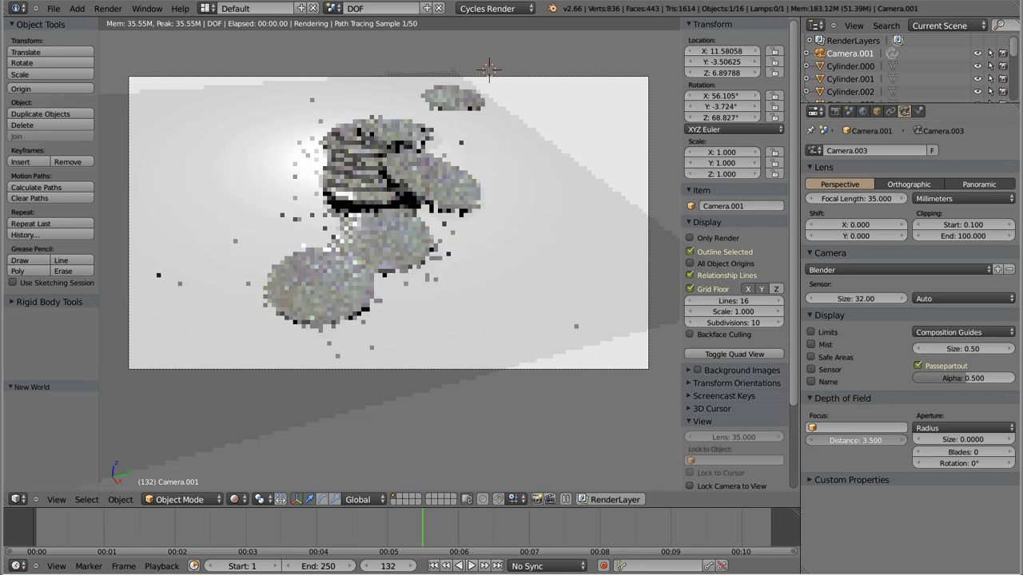
pyautogui.moveTo(856, 440); pyautogui.dragTo(865, 441)
pyautogui.click(1011, 440)
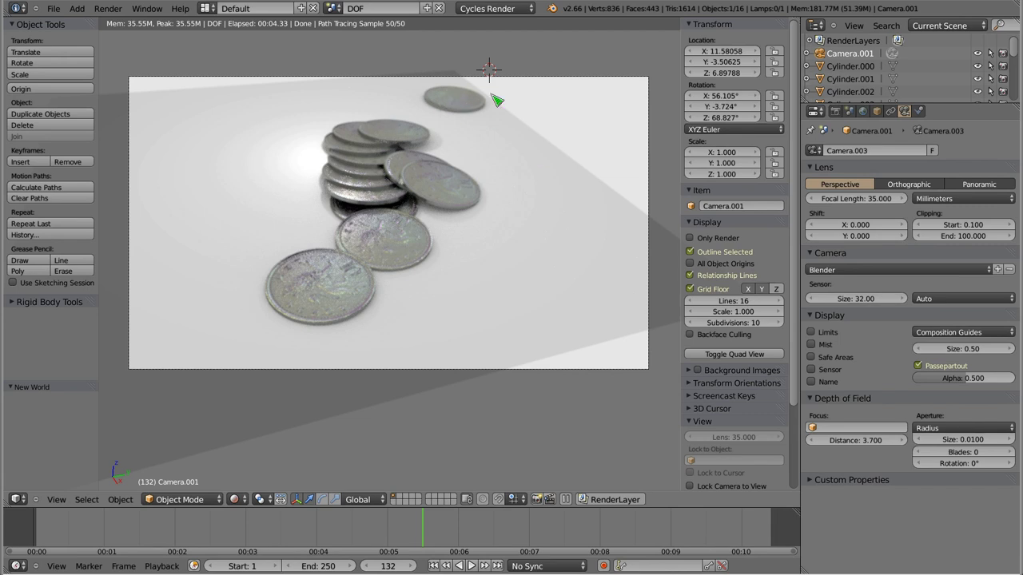
pyautogui.rightClick(434, 261)
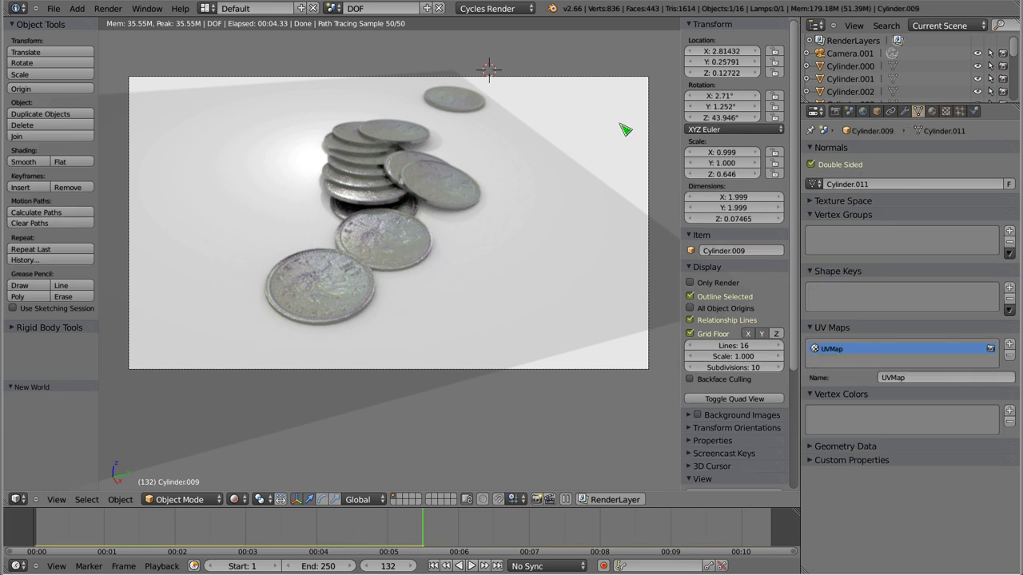
pyautogui.rightClick(615, 79)
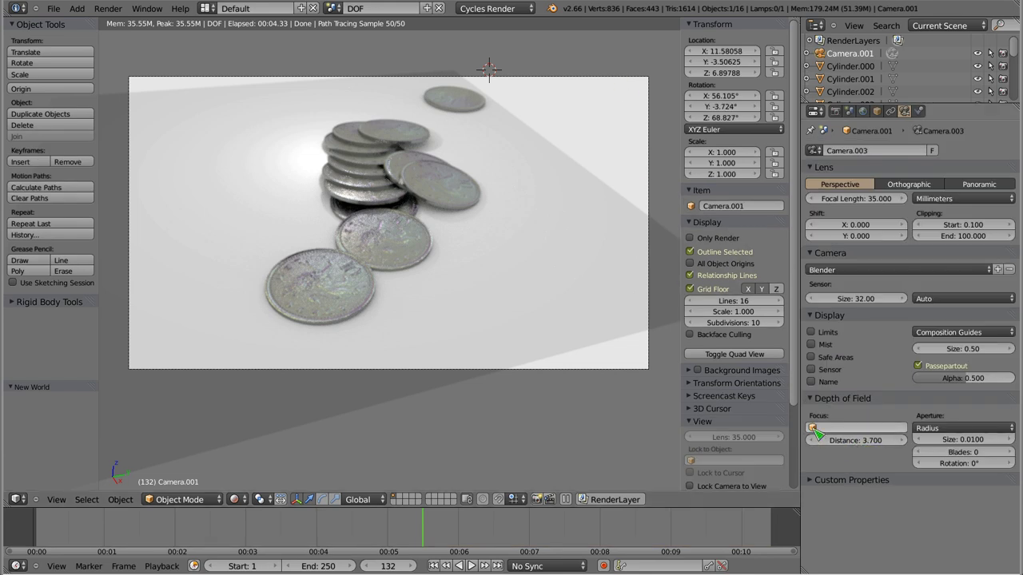
# - Filter the Focus object list with 'cy' and make Cylinder.009 the depth-of-field focus target
pyautogui.click(826, 428)
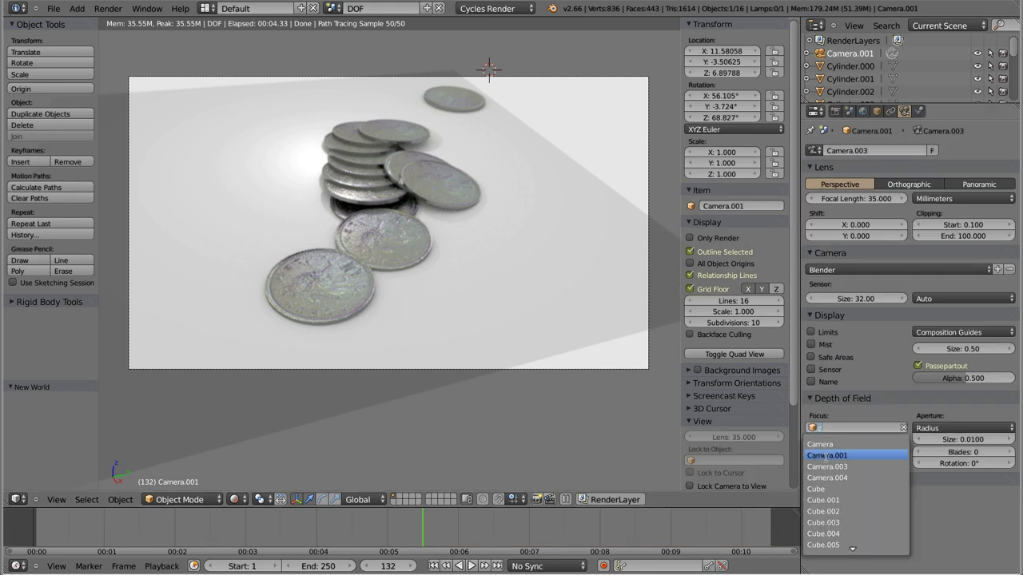
pyautogui.write('cy')
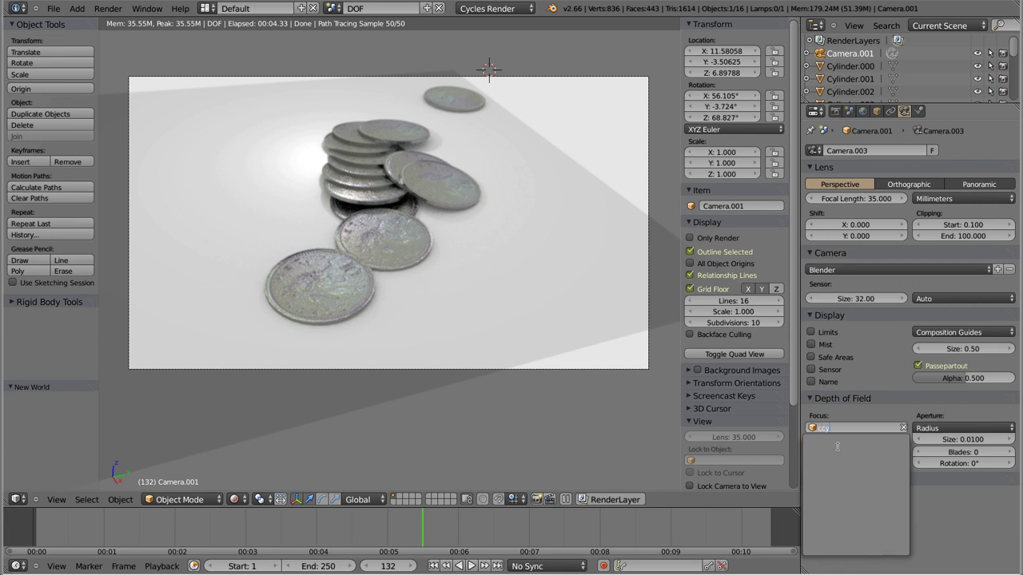
pyautogui.press('BackSpace')
pyautogui.write('y')
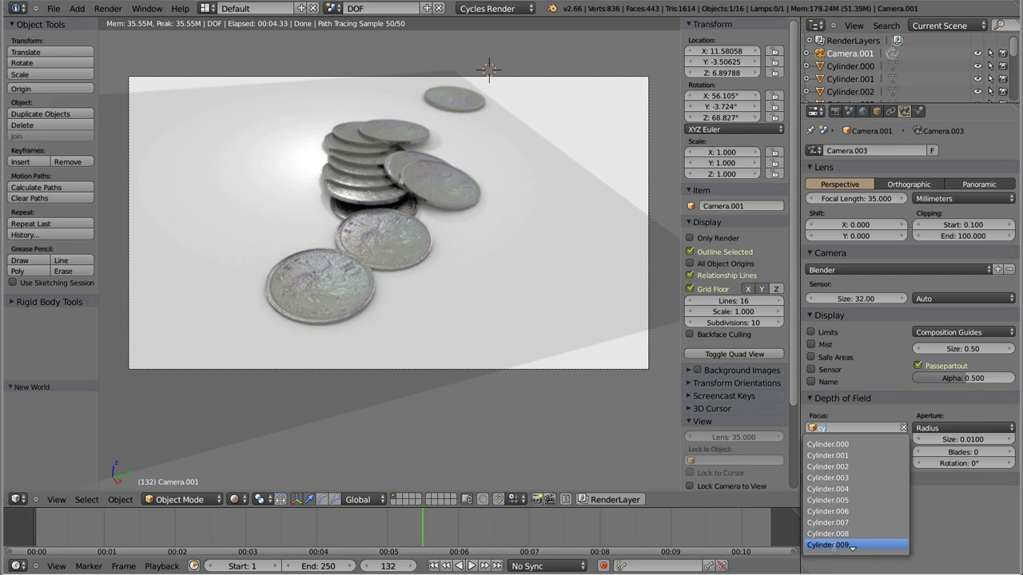
pyautogui.click(831, 545)
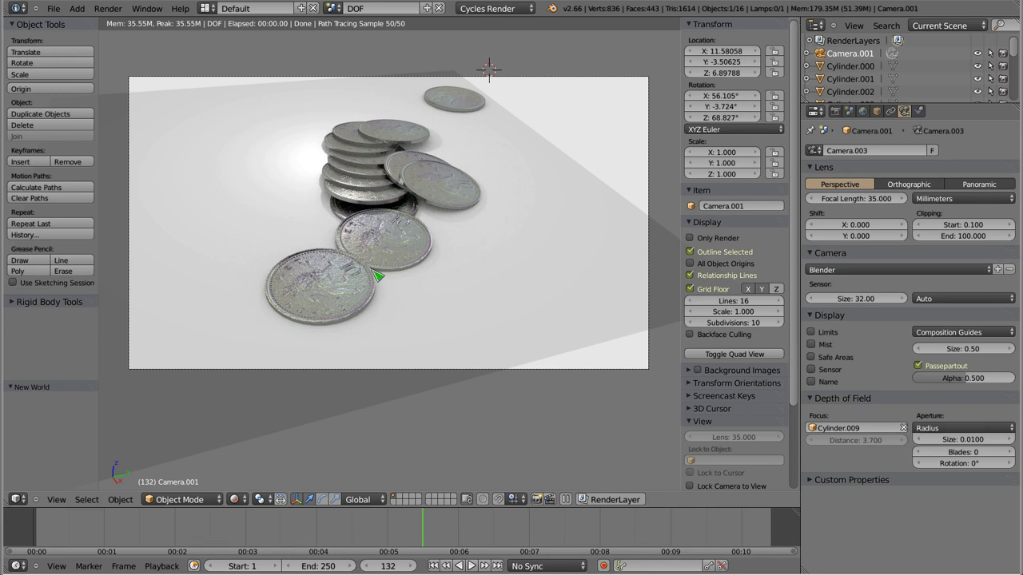
# - Raise the aperture size to 0.37 so out-of-focus coins blur heavily
pyautogui.moveTo(957, 444); pyautogui.dragTo(1008, 447)
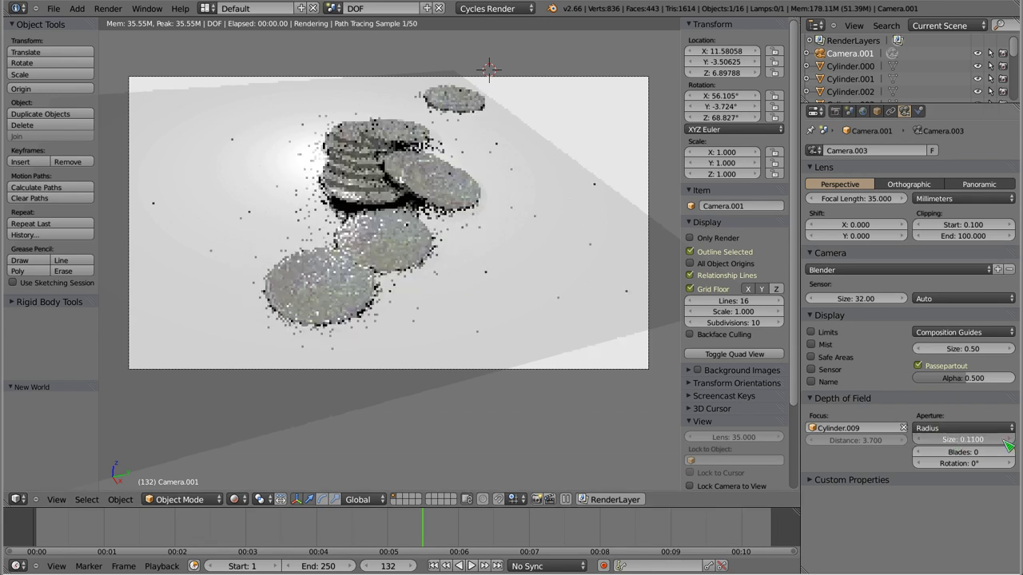
pyautogui.moveTo(990, 445); pyautogui.dragTo(966, 449)
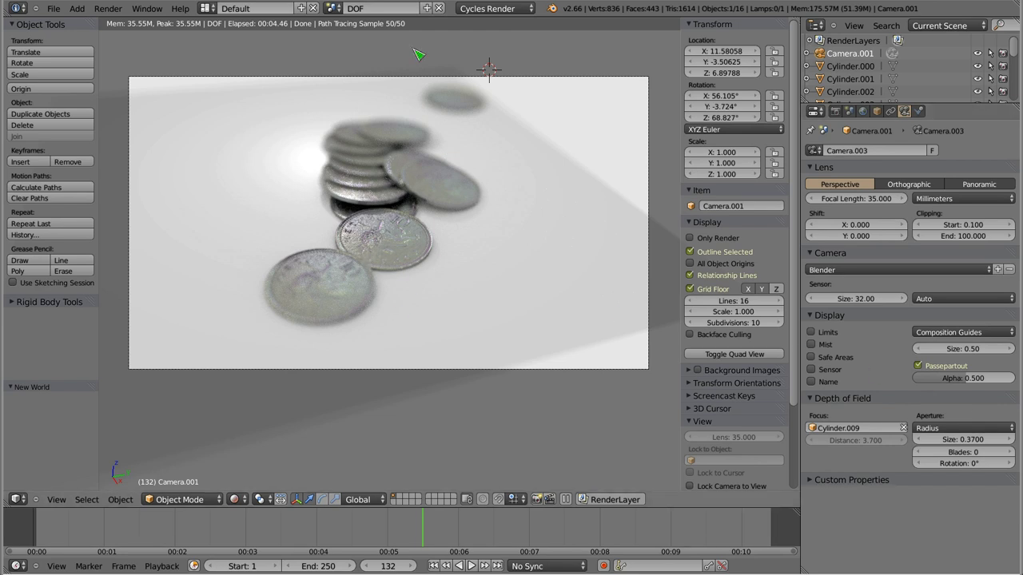
pyautogui.click(484, 10)
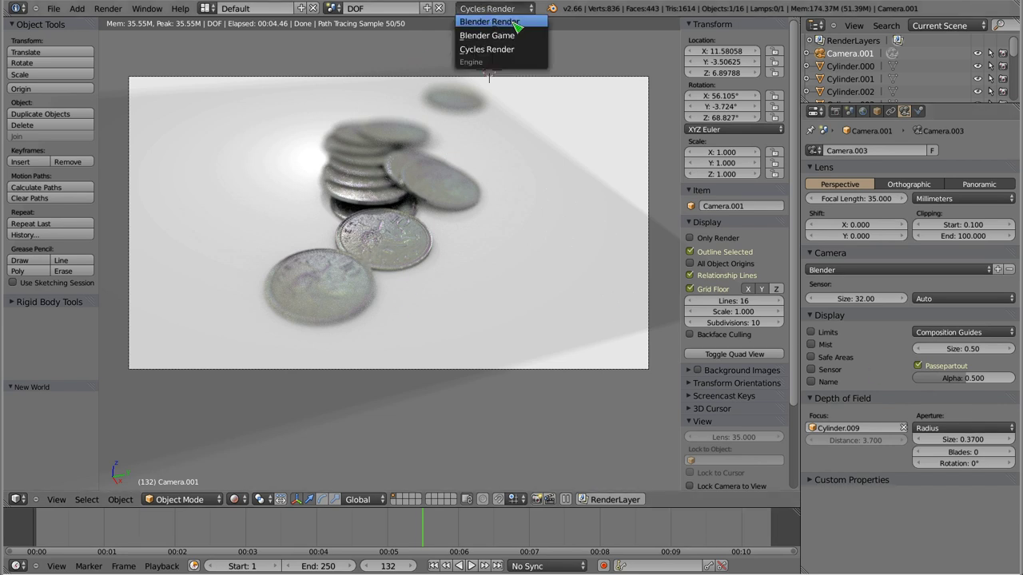
pyautogui.click(489, 22)
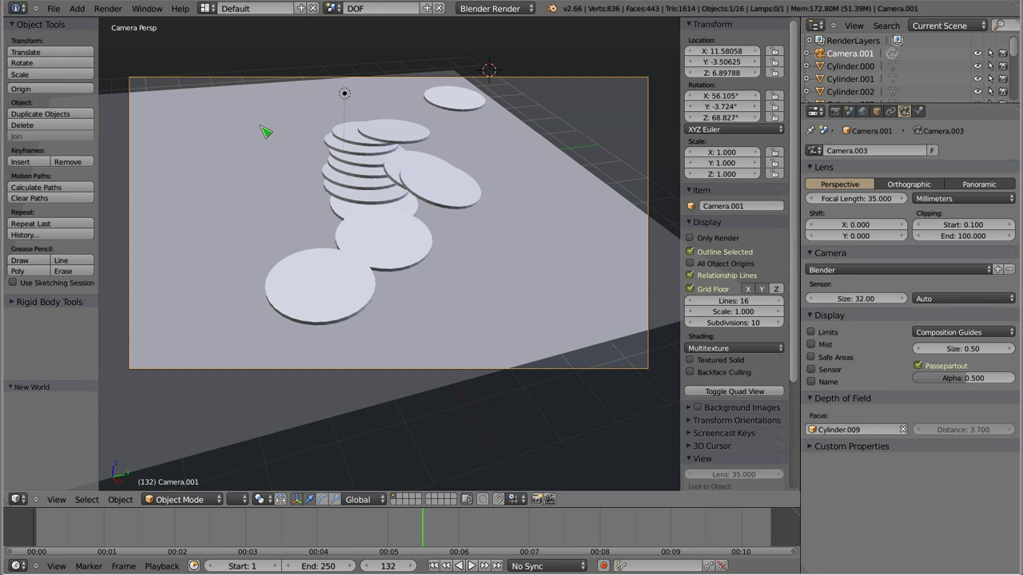
pyautogui.click(332, 8)
pyautogui.click(512, 10)
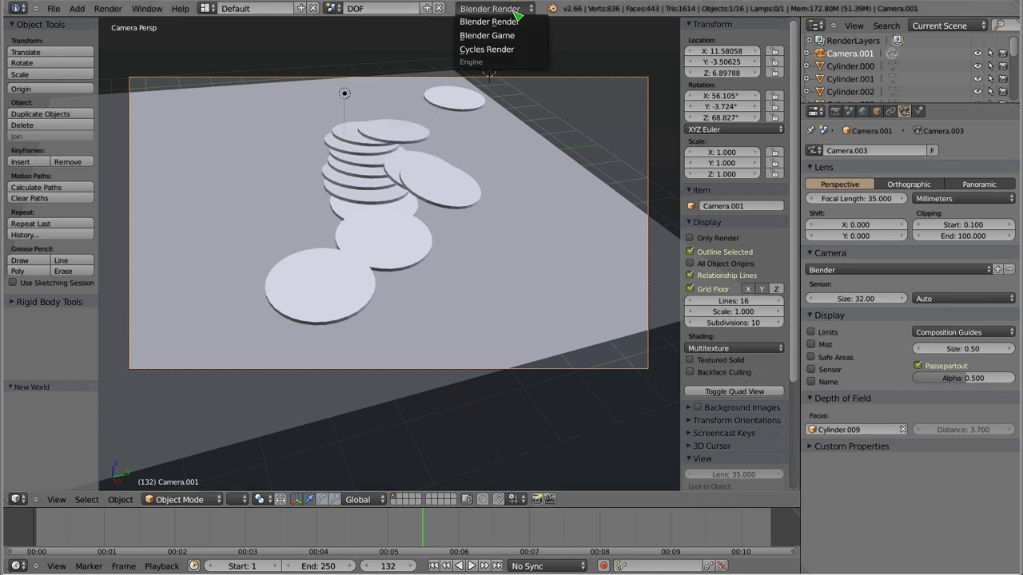
pyautogui.click(503, 53)
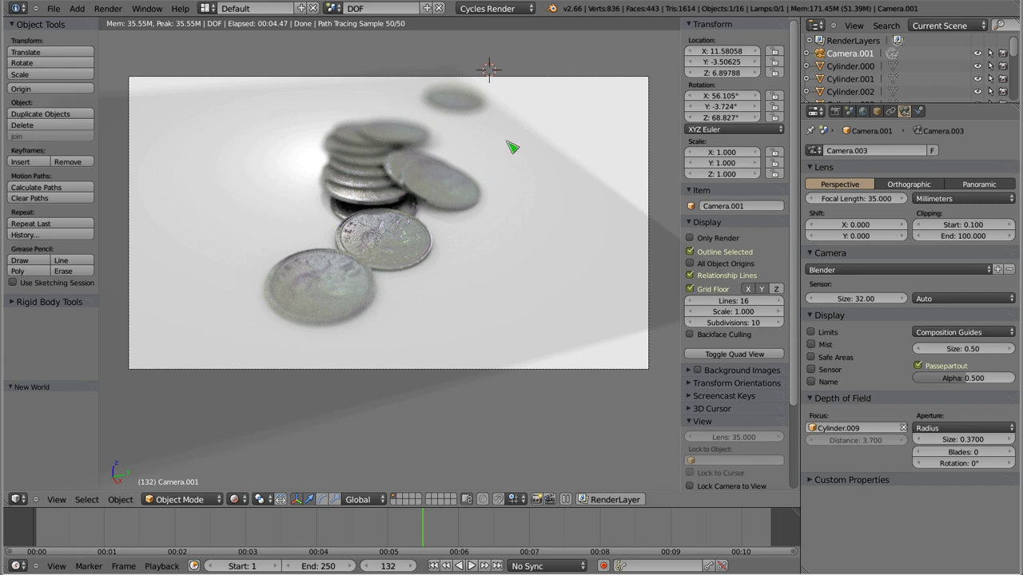
# - Give the aperture 55 blades with a 20° blade rotation
pyautogui.moveTo(954, 453); pyautogui.dragTo(967, 453)
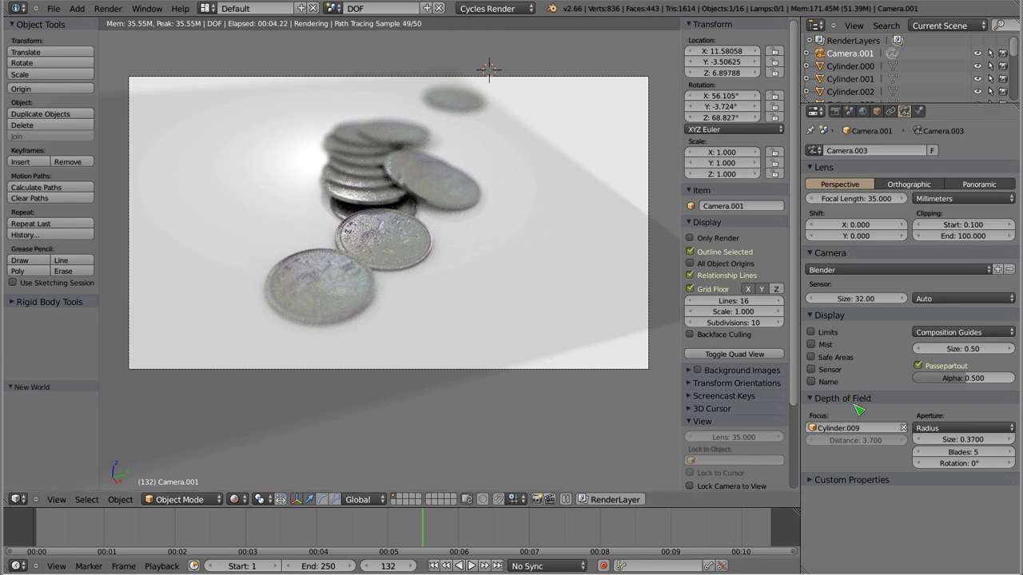
pyautogui.moveTo(973, 467); pyautogui.dragTo(985, 466)
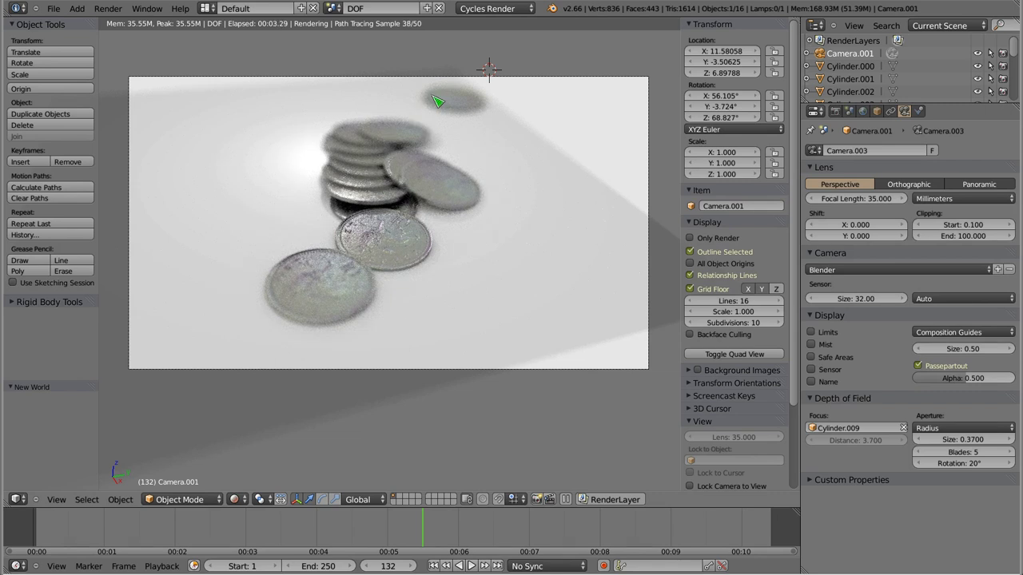
pyautogui.click(1011, 453)
pyautogui.click(1011, 453)
pyautogui.click(1010, 453)
pyautogui.click(1011, 453)
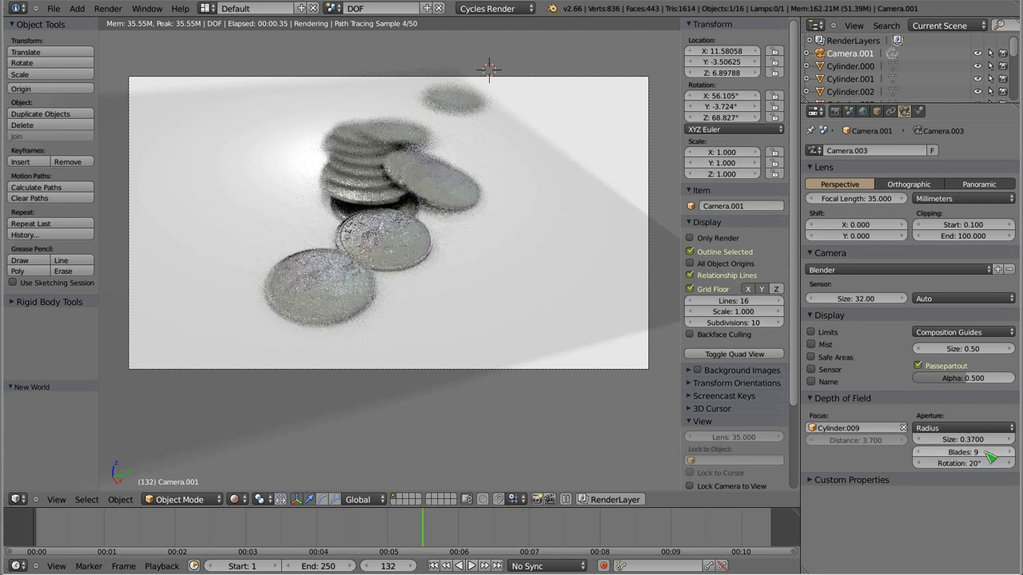
pyautogui.click(917, 452)
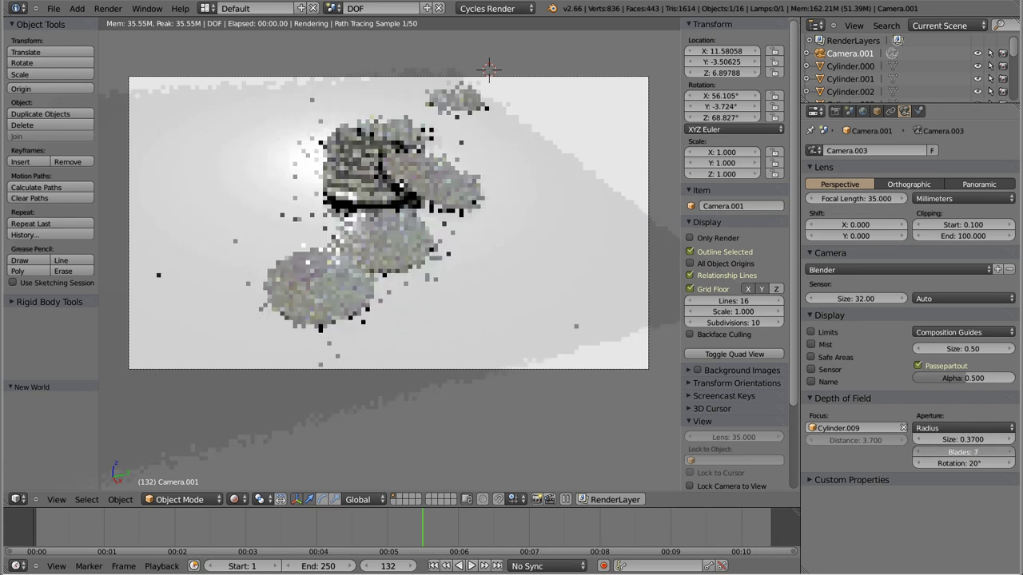
pyautogui.click(917, 452)
pyautogui.click(1011, 453)
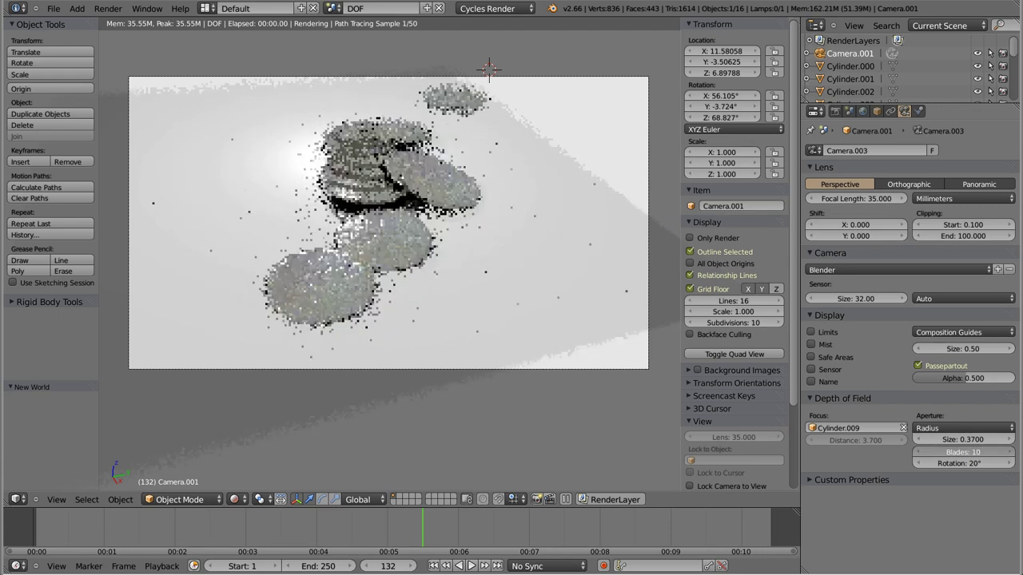
pyautogui.click(1011, 453)
pyautogui.moveTo(963, 453); pyautogui.dragTo(1009, 453)
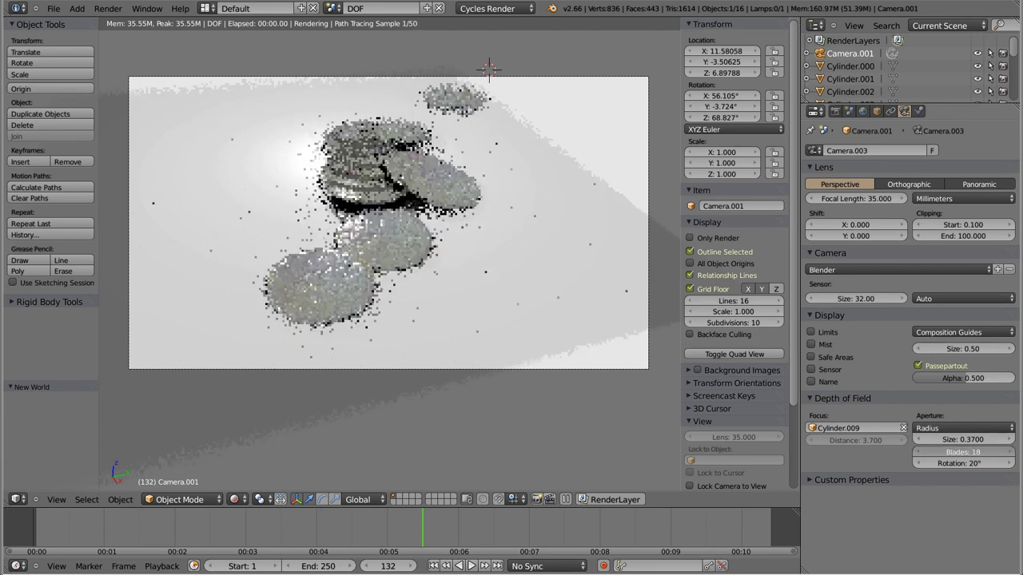